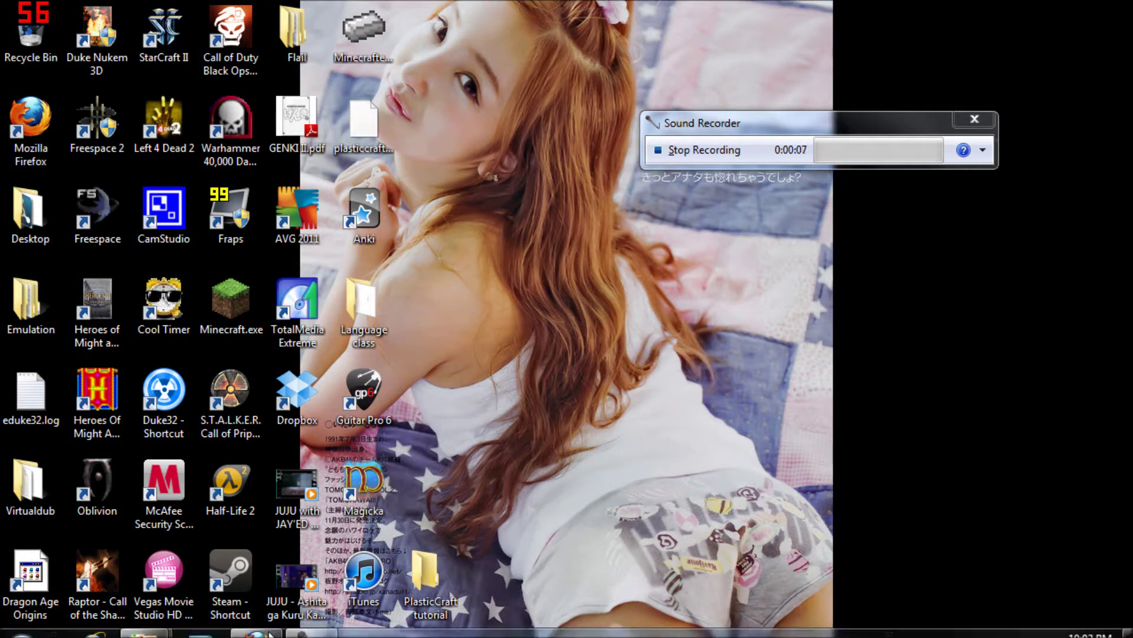
Briefly restore and minimize Firefox, then move Sound Recorder to the bottom-left of the desktop.
click(255, 625)
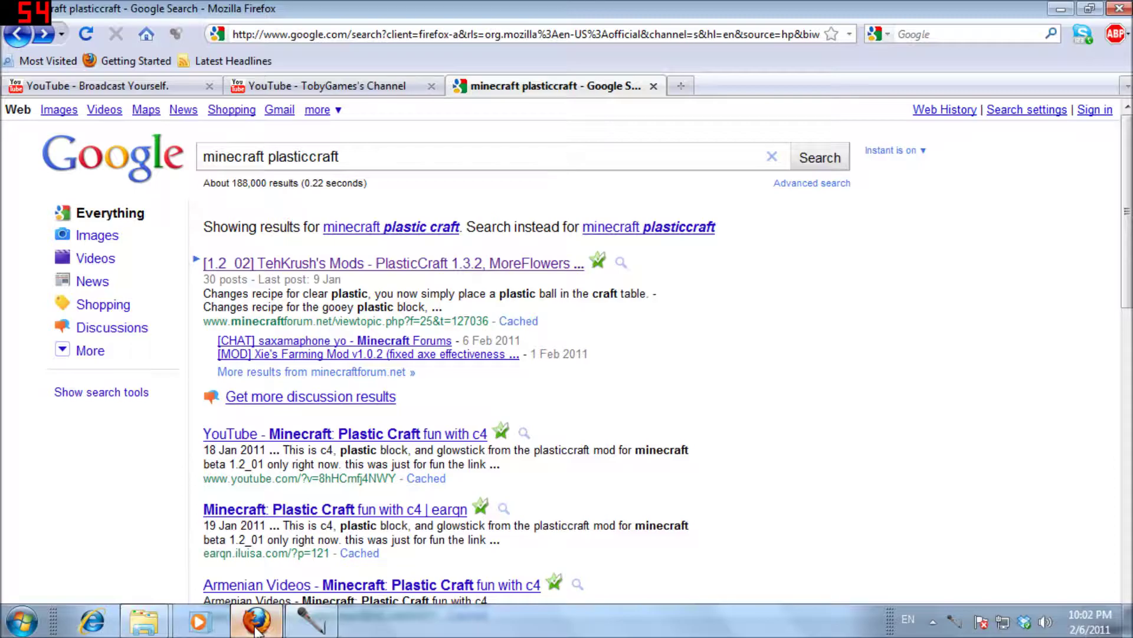
click(1060, 11)
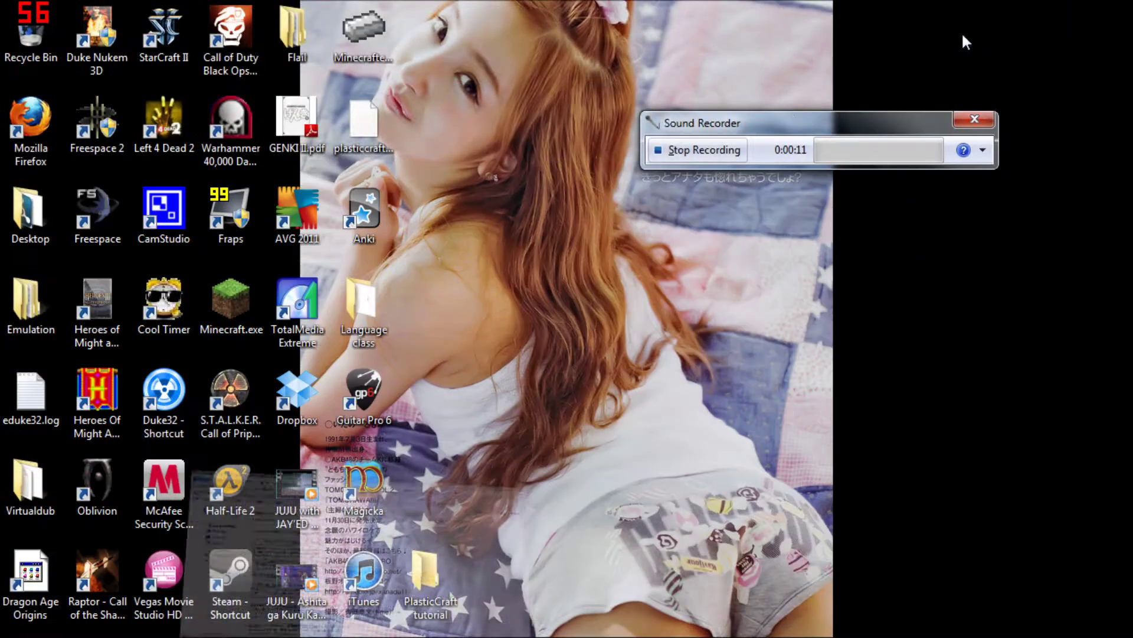
drag(879, 120, 204, 619)
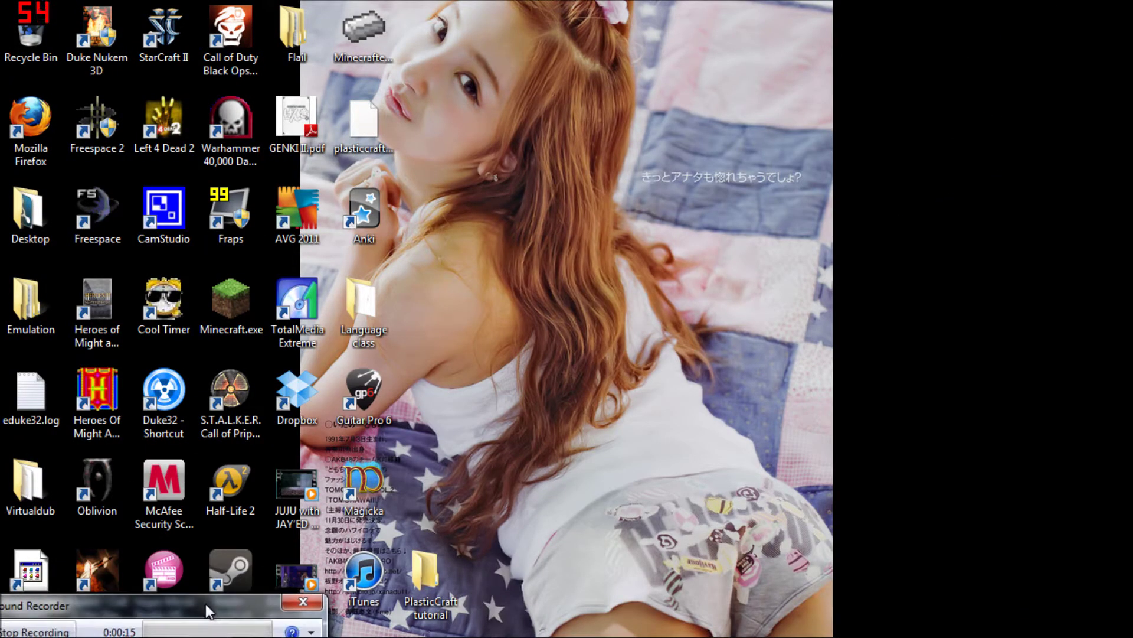
drag(203, 618, 222, 582)
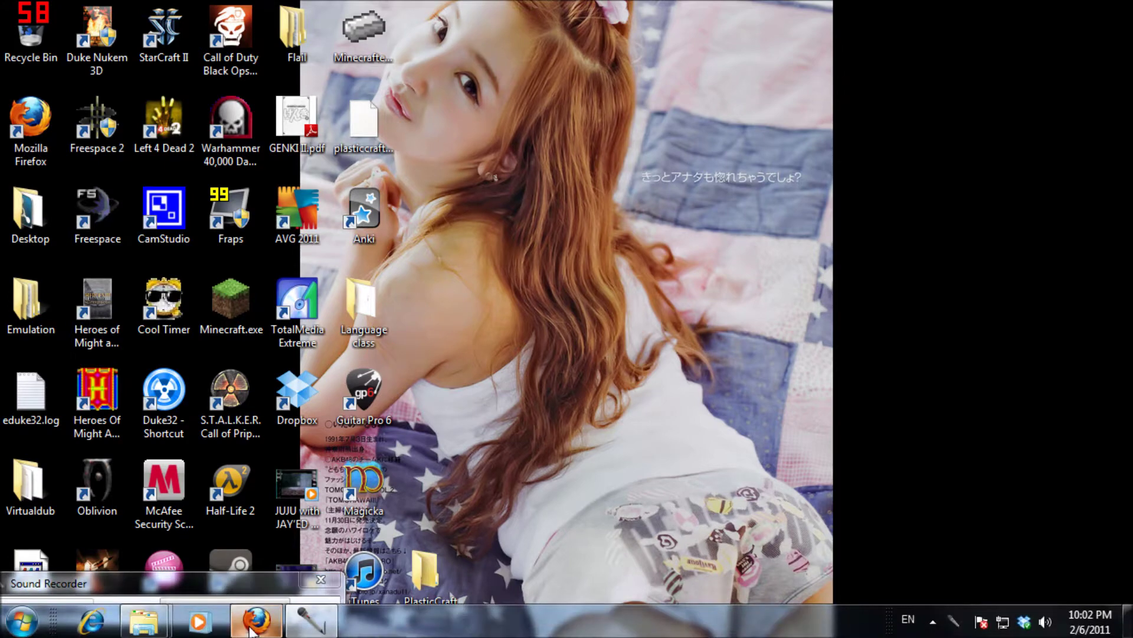
Recheck Firefox's 'minecraft plasticcraft' results, minimize Firefox again, and open the Start menu.
click(258, 624)
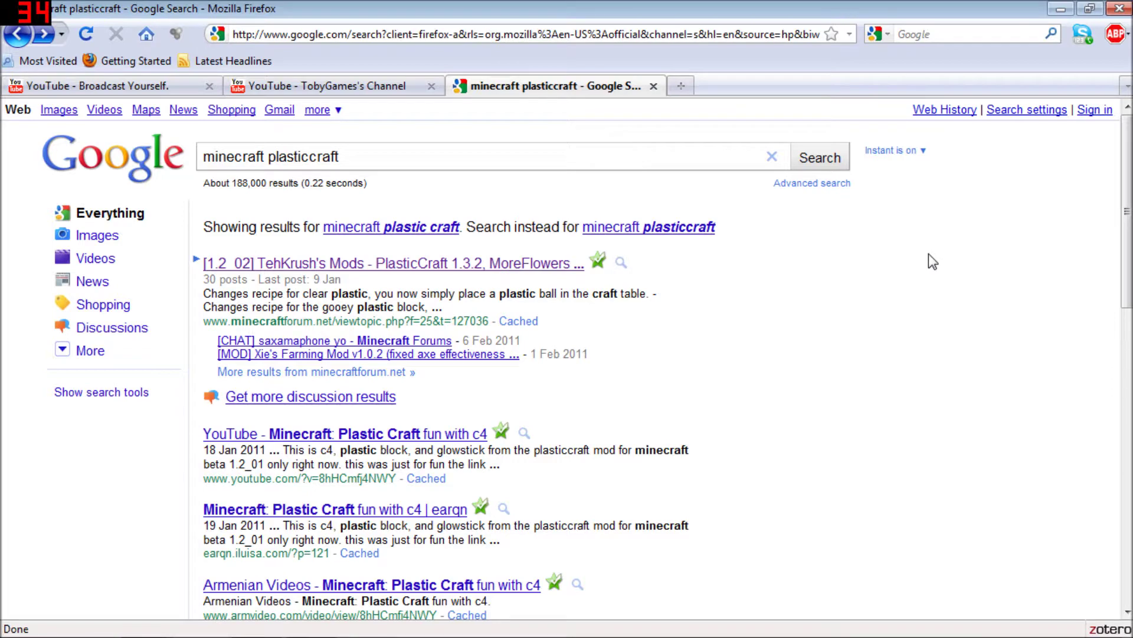
click(1066, 9)
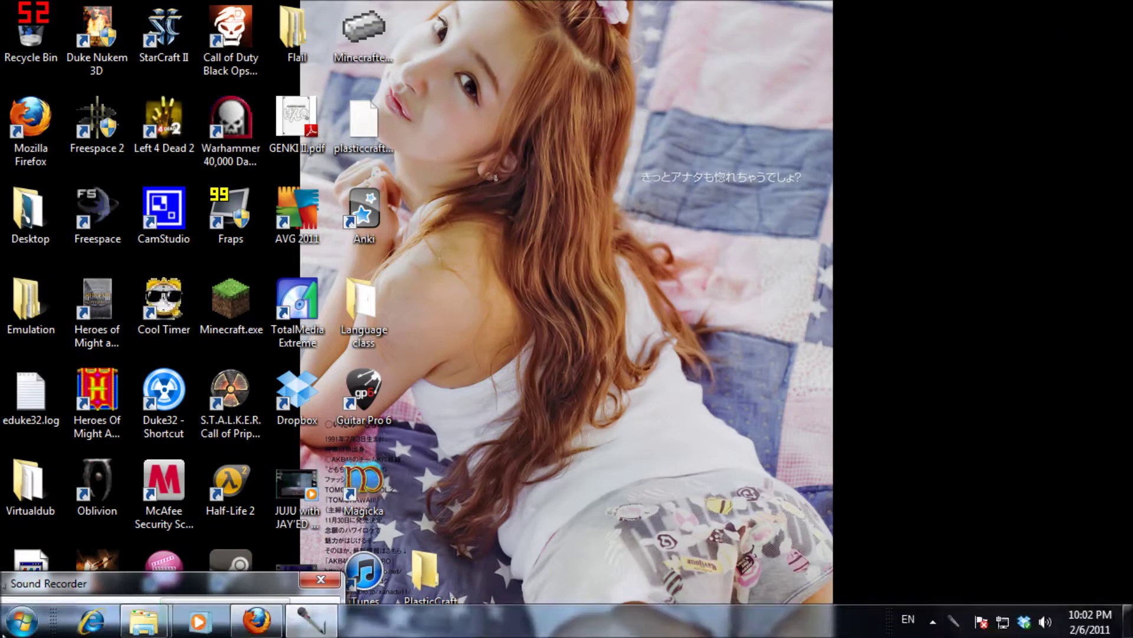
click(24, 620)
Search %appdata% from the Start menu and open the Roaming folder.
click(23, 575)
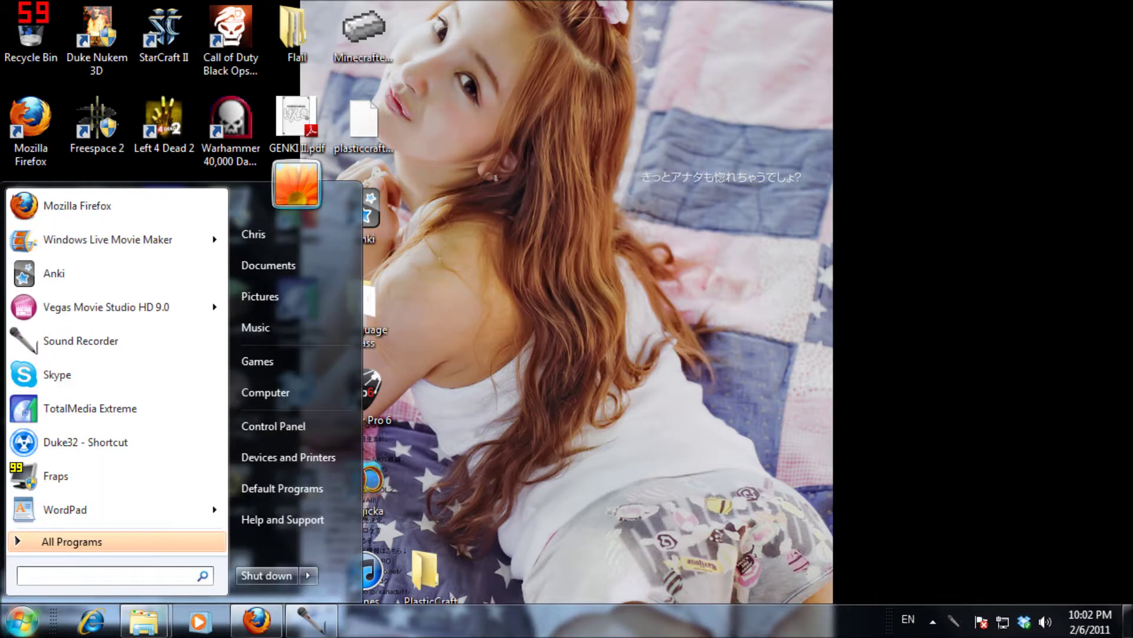
text(%)
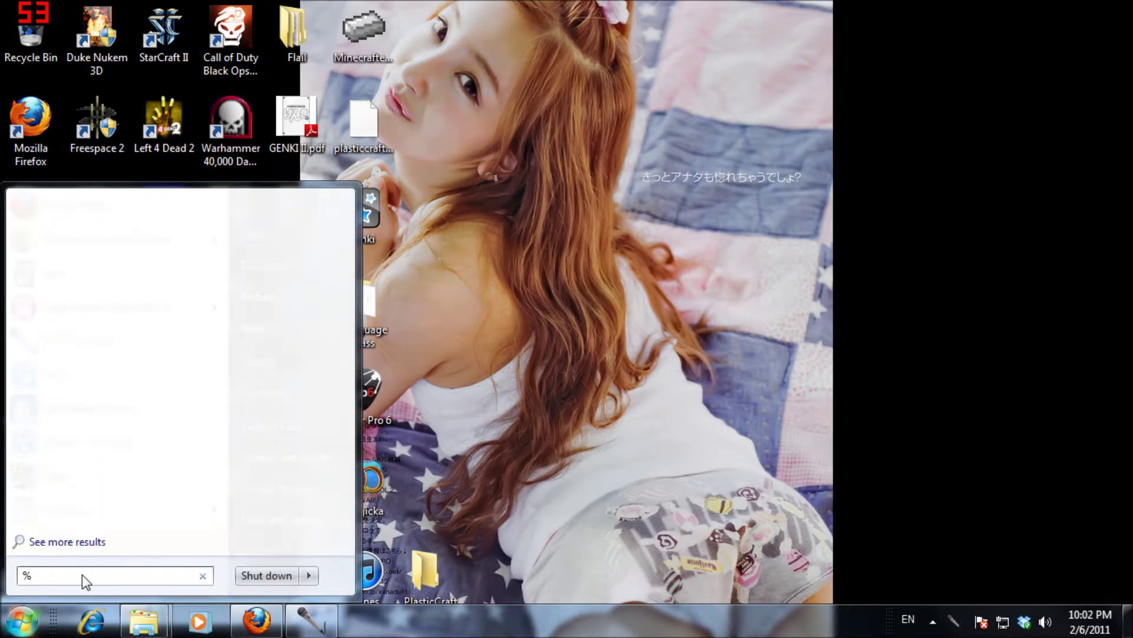
text(app)
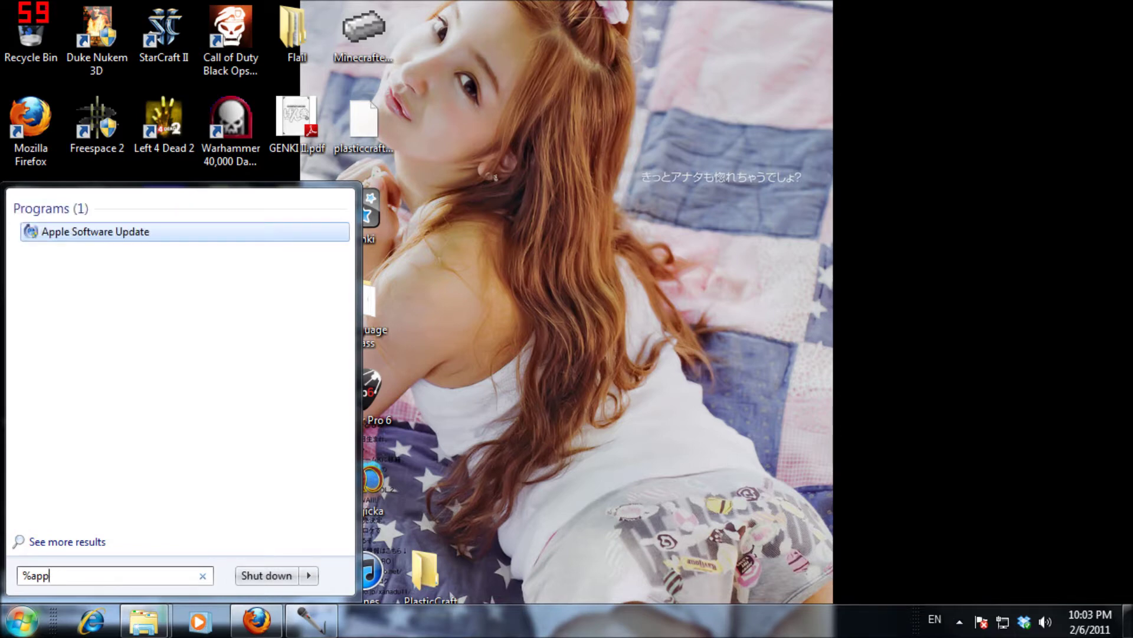
text(data%)
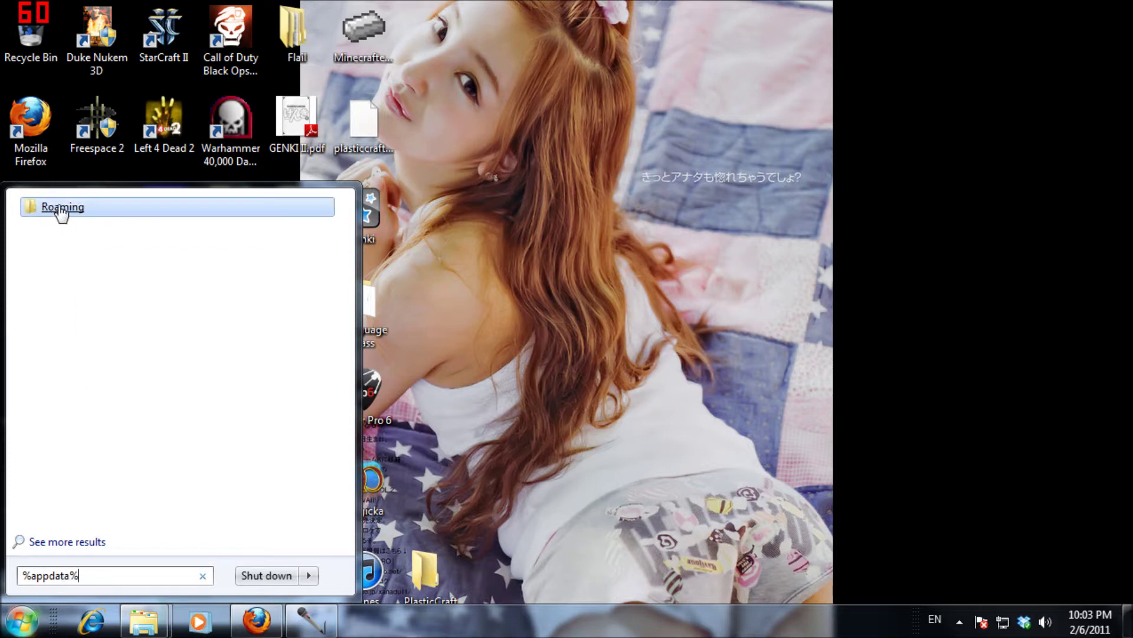
click(60, 209)
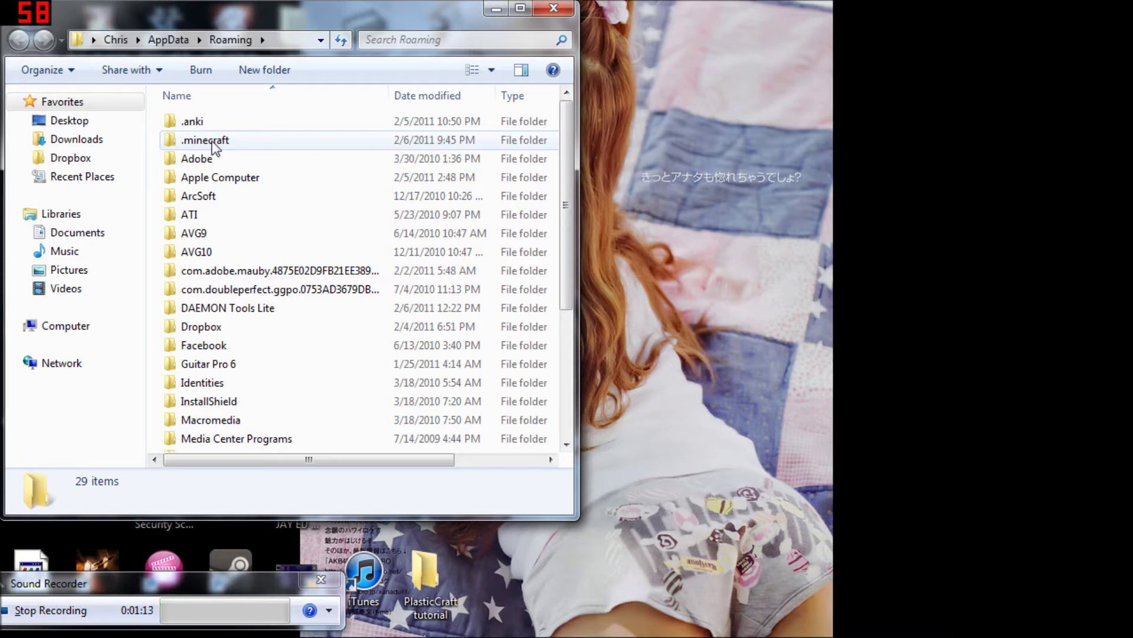
Go into .minecraft\bin, select minecraft.jar, and switch back to Firefox.
double_click(214, 148)
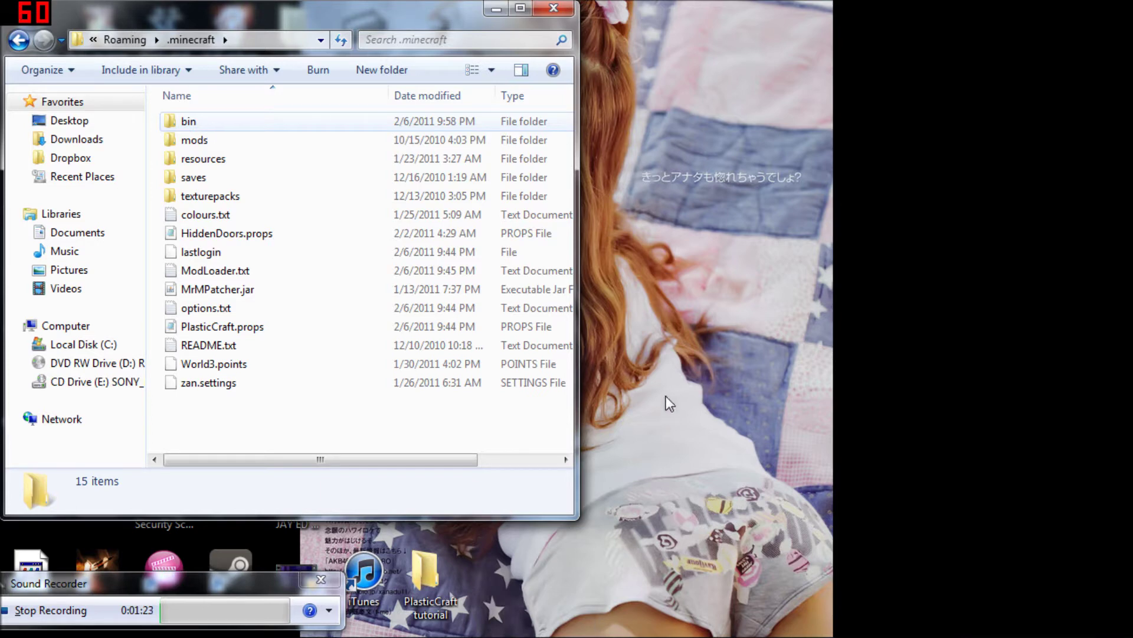
key(Down)
key(Return)
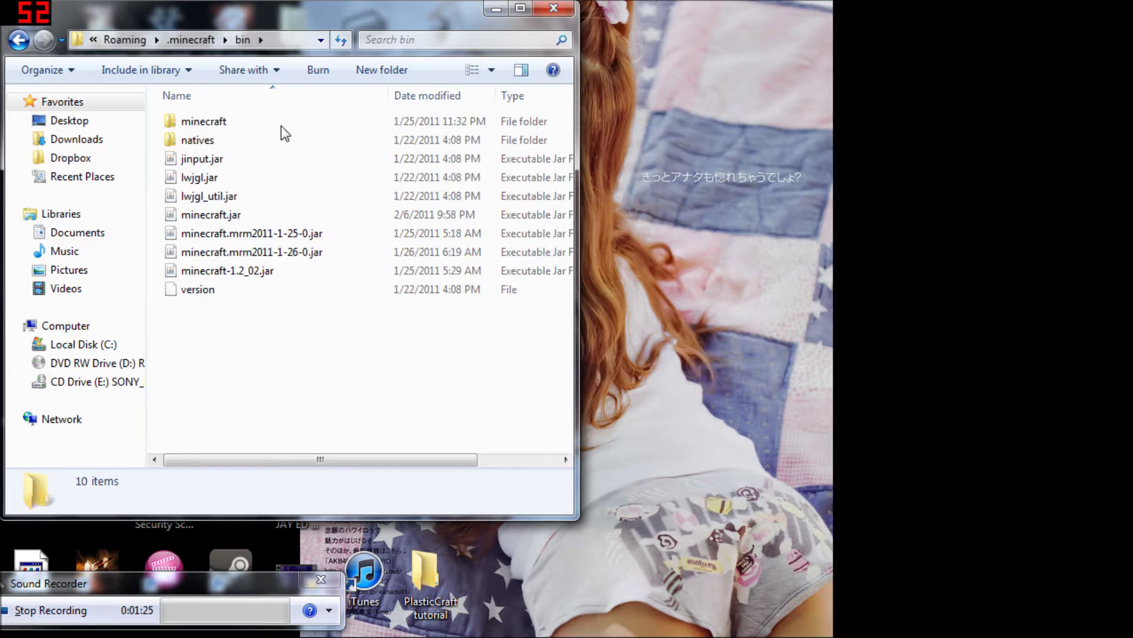
click(235, 215)
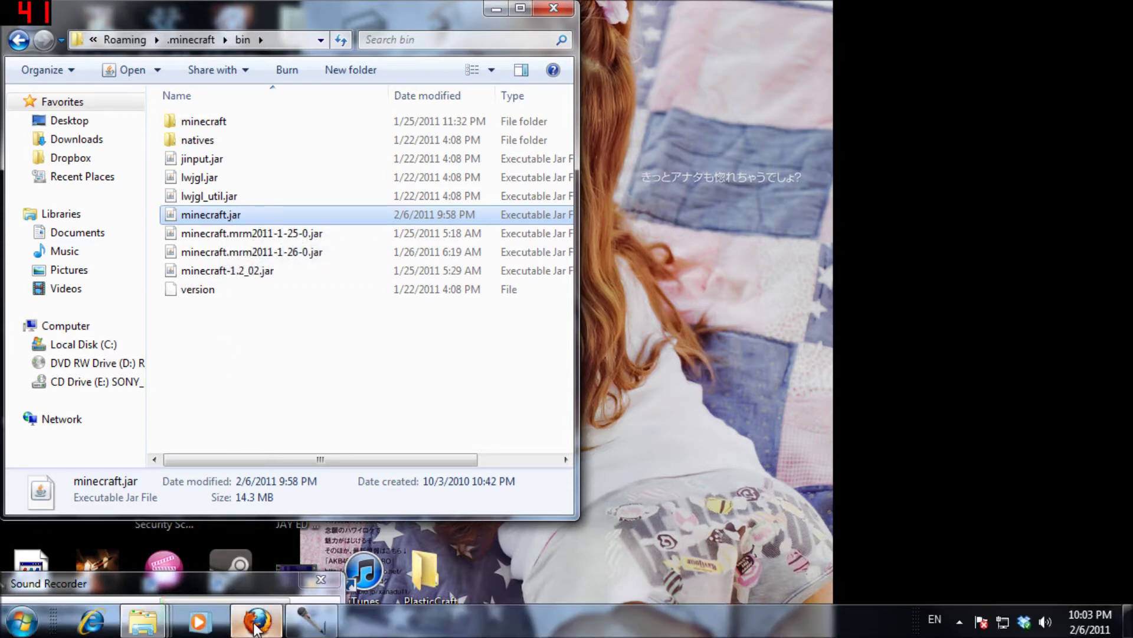
click(257, 623)
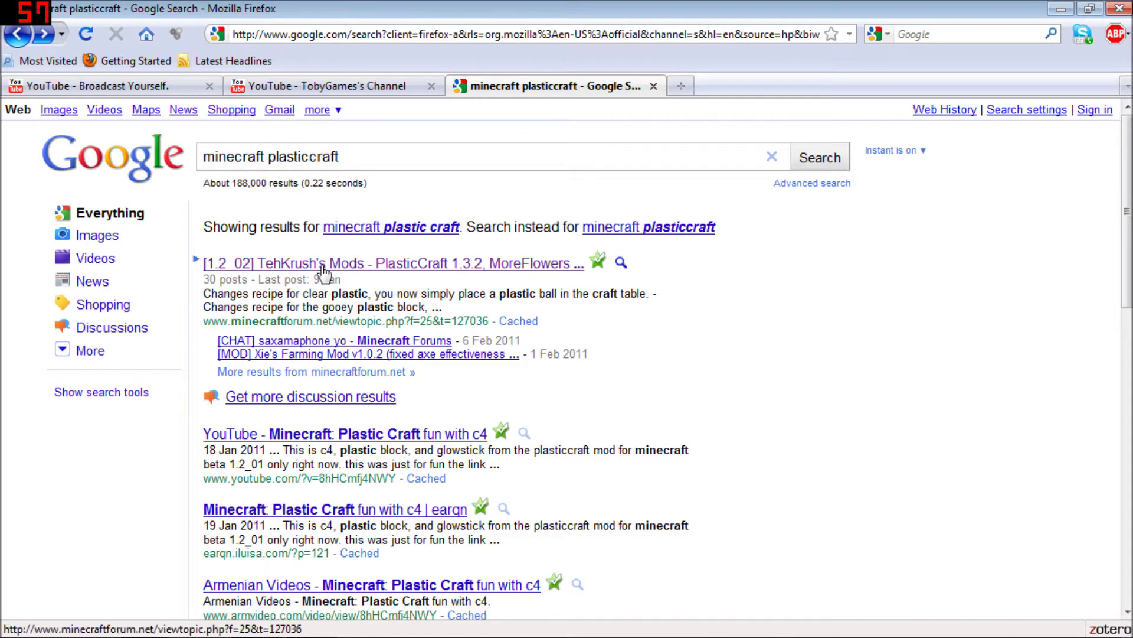
Open the '[1.2_02] TehKrush's Mods - PlasticCraft 1.3.2, MoreFlowers' forum thread.
click(423, 265)
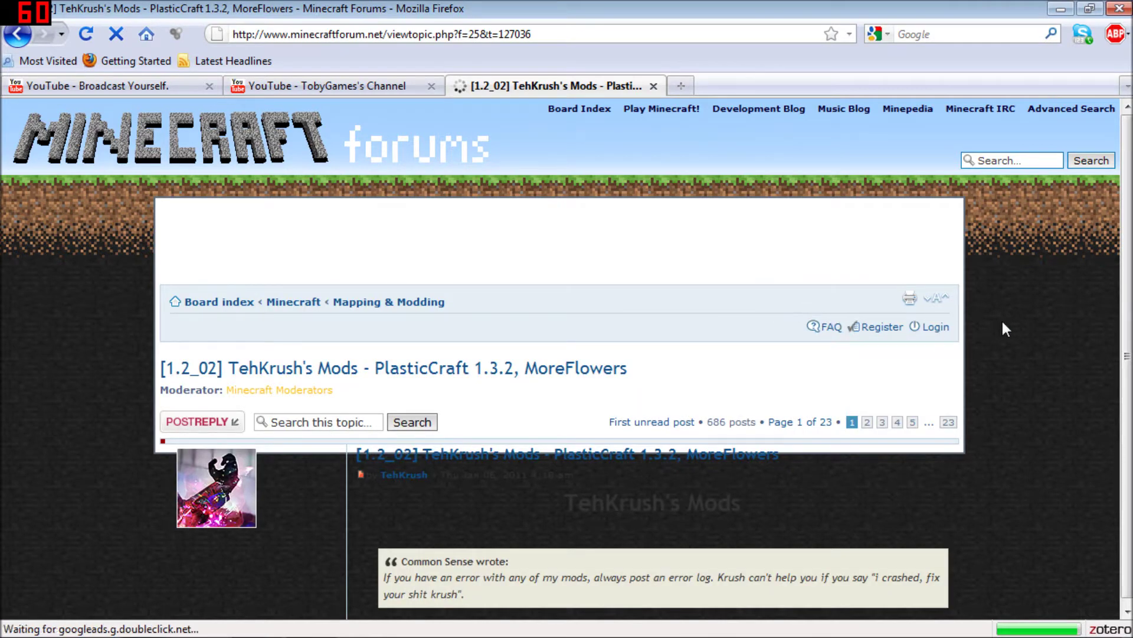
scroll(1003, 323, down, 2)
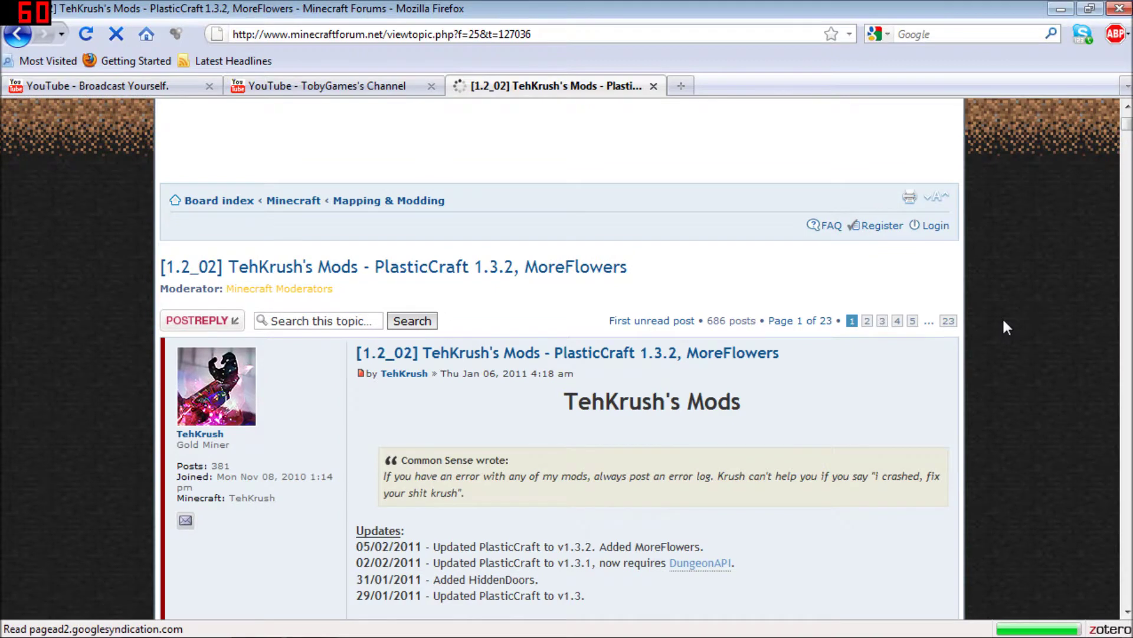
scroll(1006, 327, down, 2)
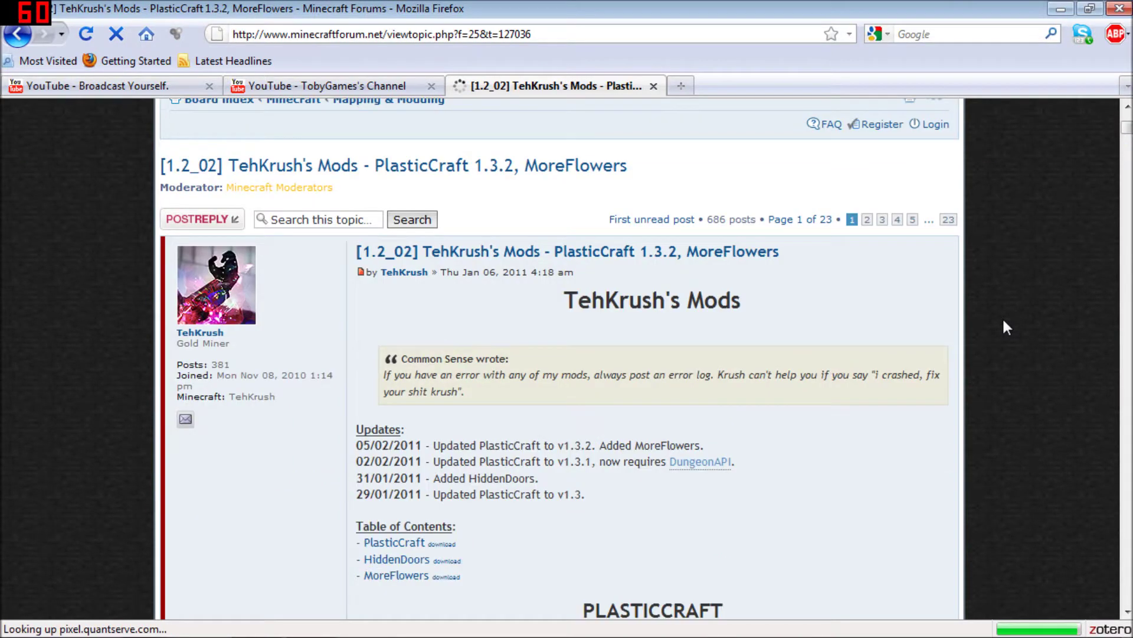
scroll(835, 375, down, 2)
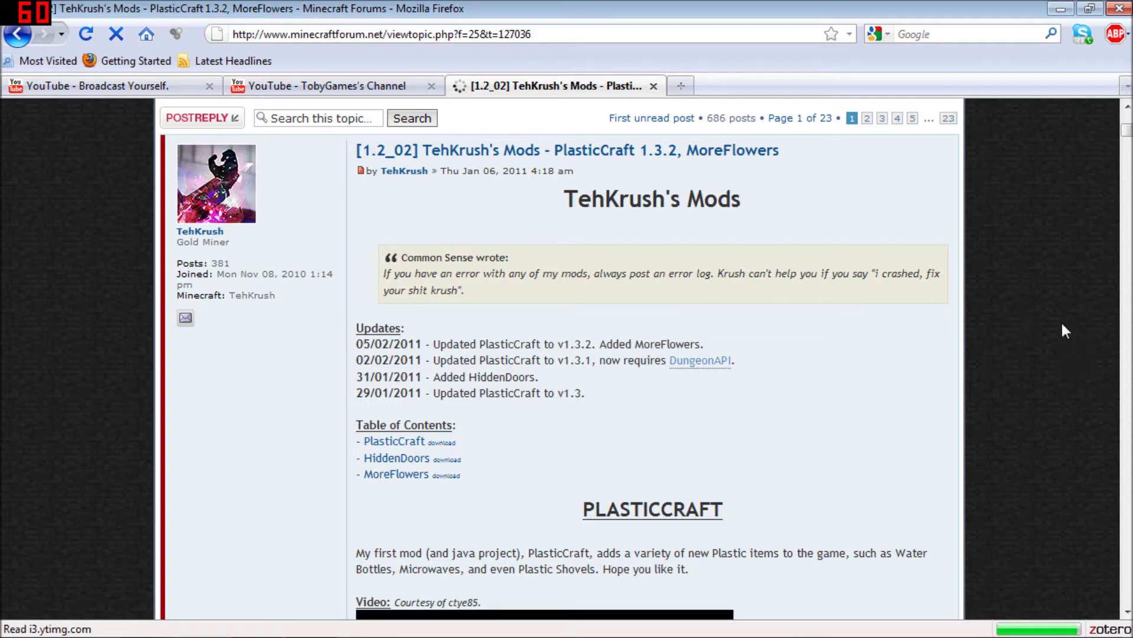
scroll(1061, 325, down, 2)
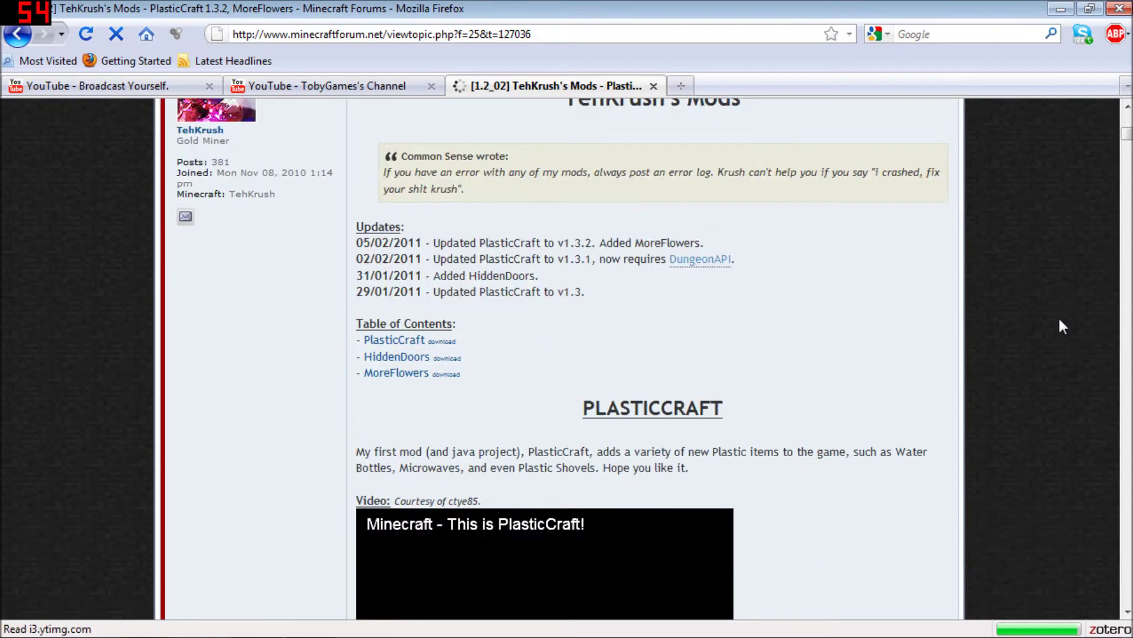
scroll(1061, 326, down, 2)
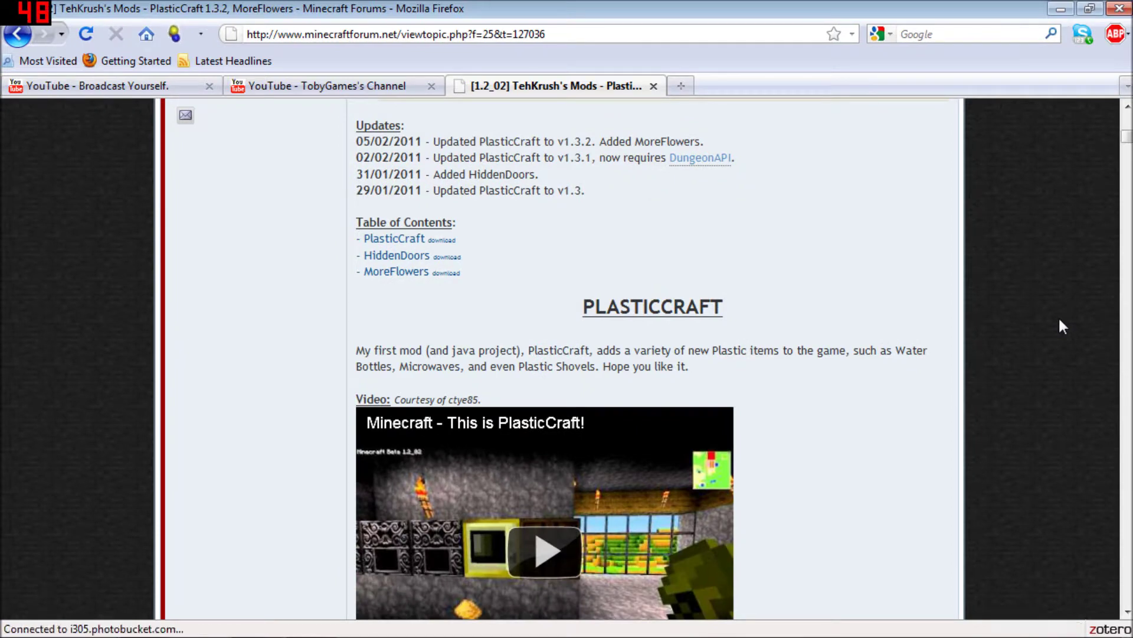
scroll(1060, 318, down, 2)
scroll(1058, 316, down, 6)
scroll(1056, 314, down, 5)
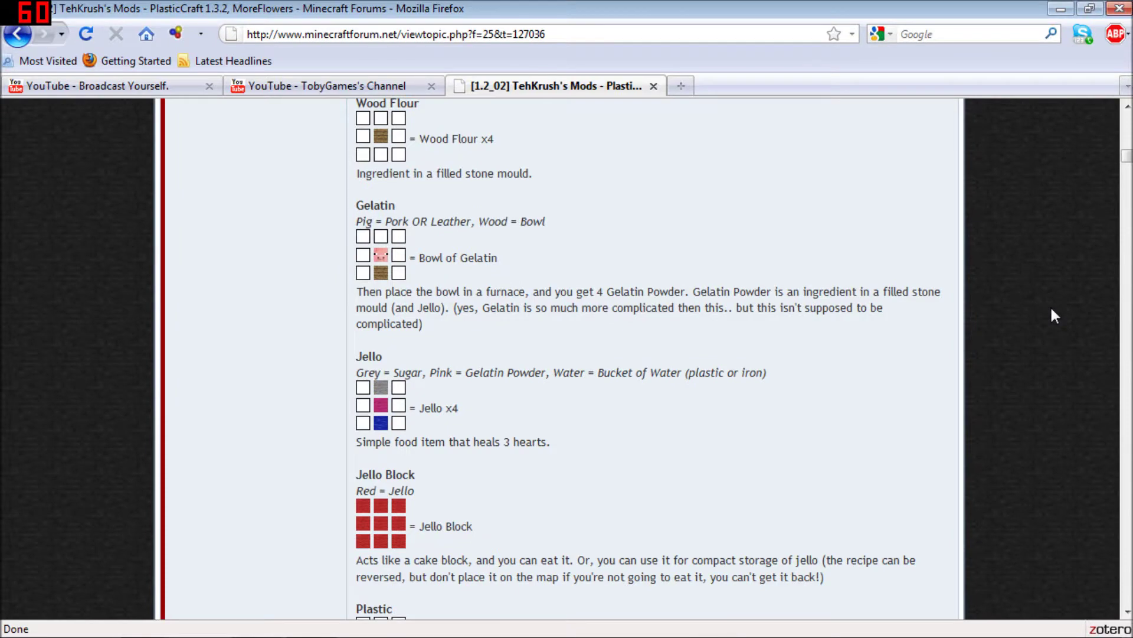
scroll(966, 239, down, 7)
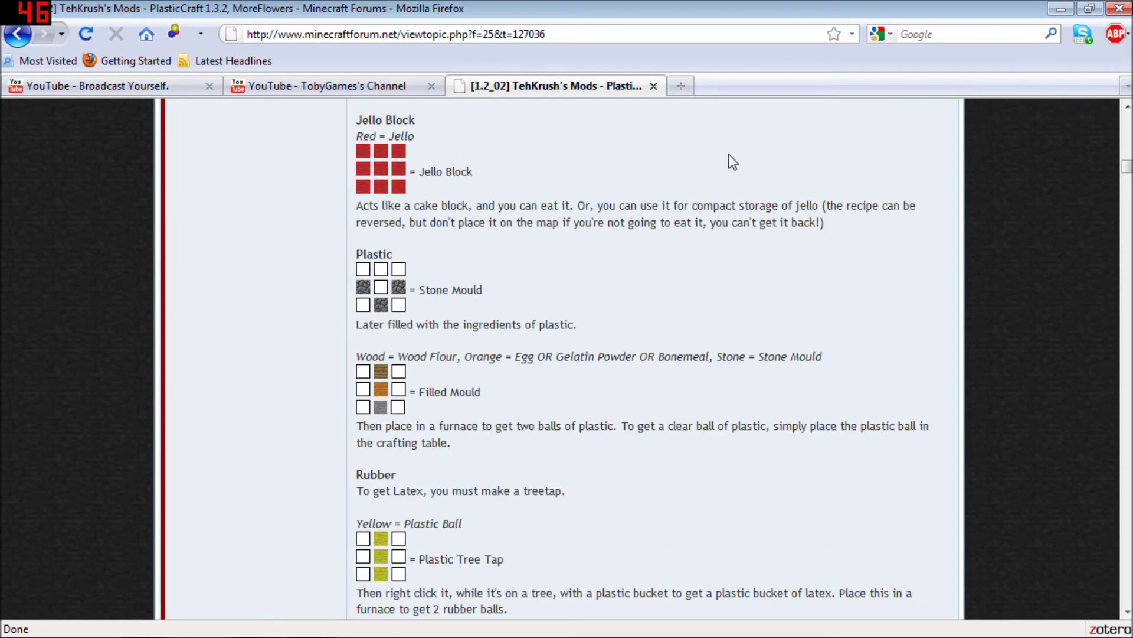
scroll(969, 245, down, 6)
scroll(977, 248, down, 7)
scroll(977, 248, down, 5)
scroll(976, 248, down, 5)
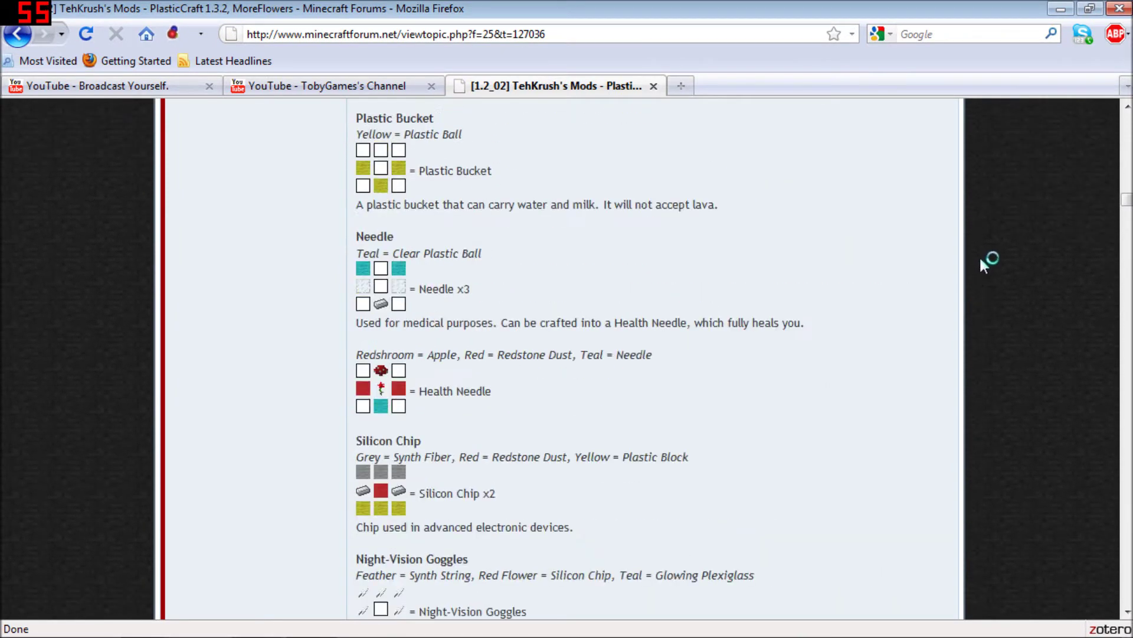
scroll(980, 256, down, 5)
scroll(981, 259, down, 5)
scroll(980, 270, down, 4)
scroll(981, 279, down, 6)
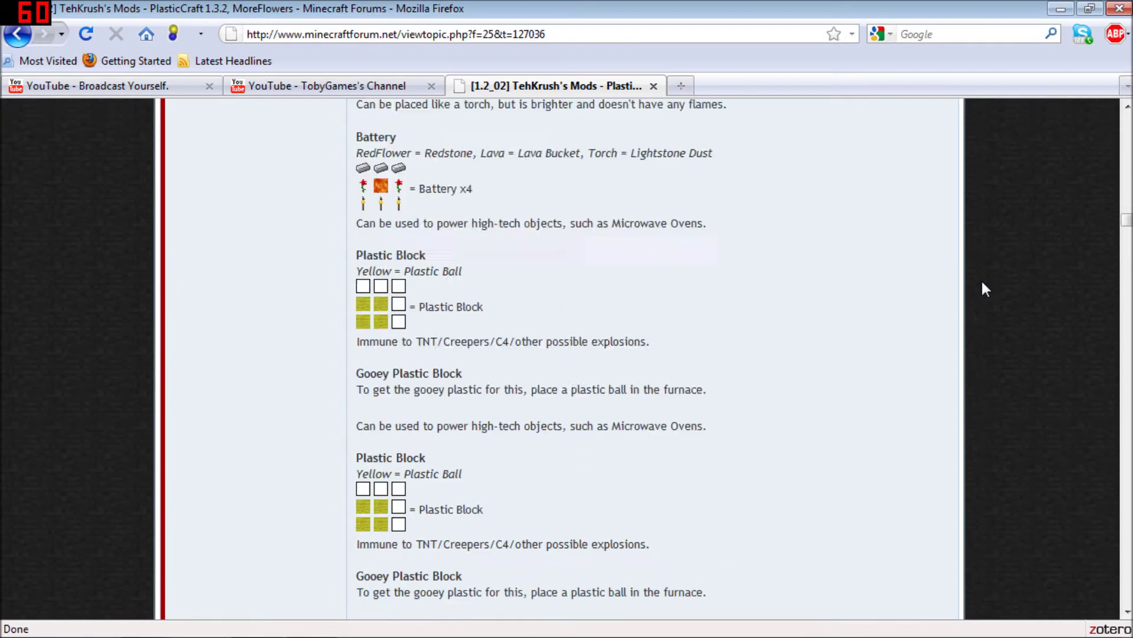
scroll(981, 278, down, 6)
scroll(983, 282, down, 7)
scroll(982, 282, down, 3)
scroll(982, 283, down, 3)
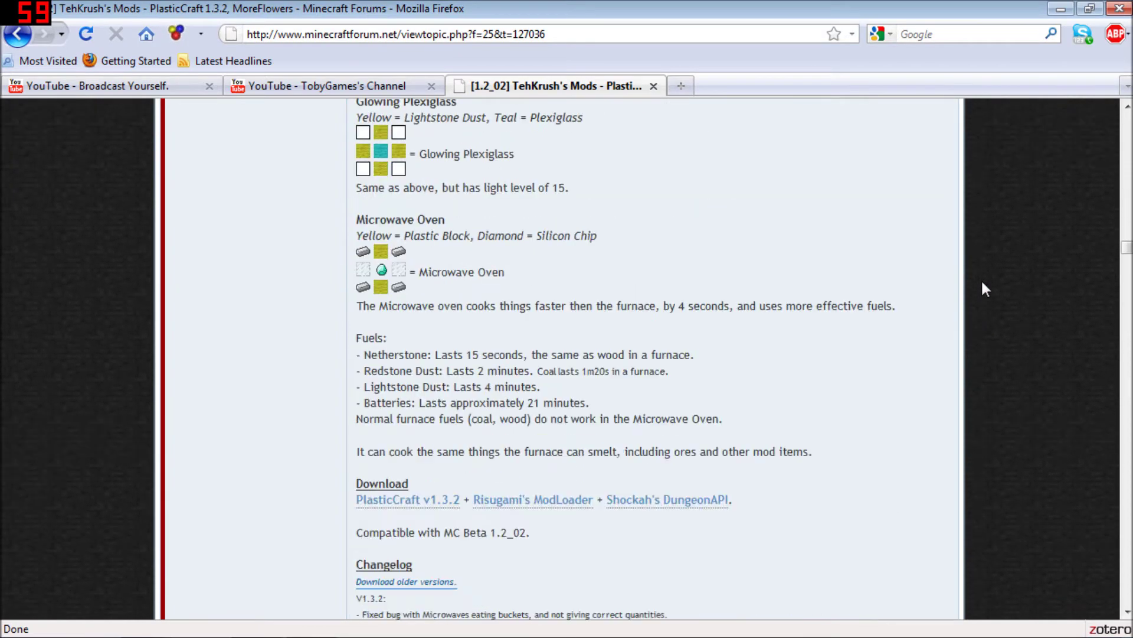
scroll(982, 283, down, 4)
scroll(983, 283, down, 2)
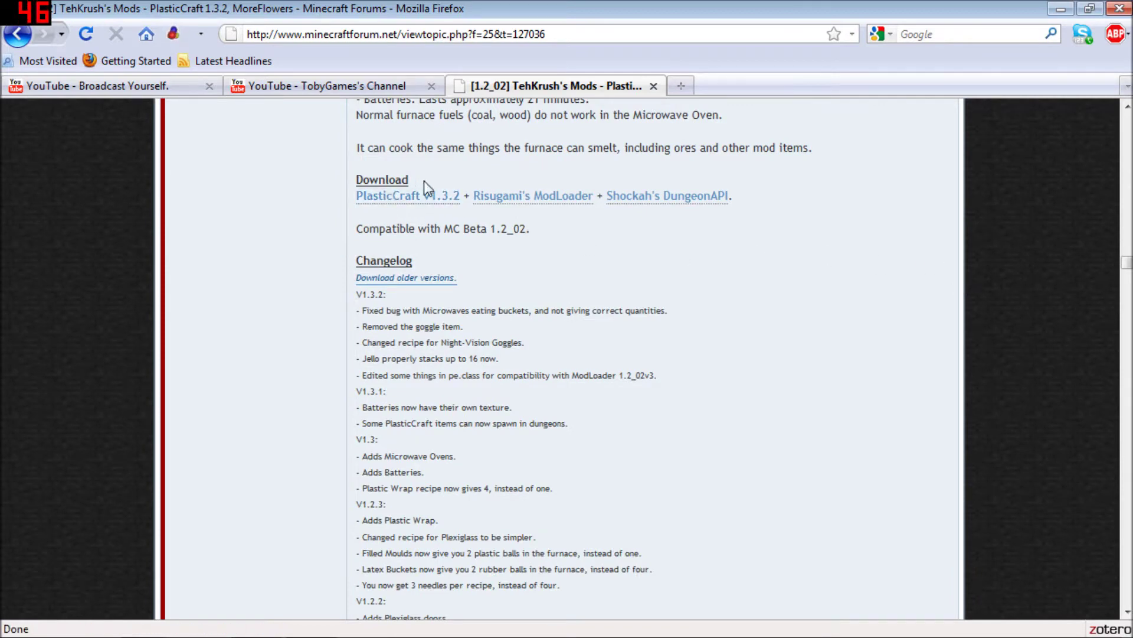
Follow the ModLoader, DungeonAPI and MoreFlowers v1 download links, then minimize Firefox.
click(506, 202)
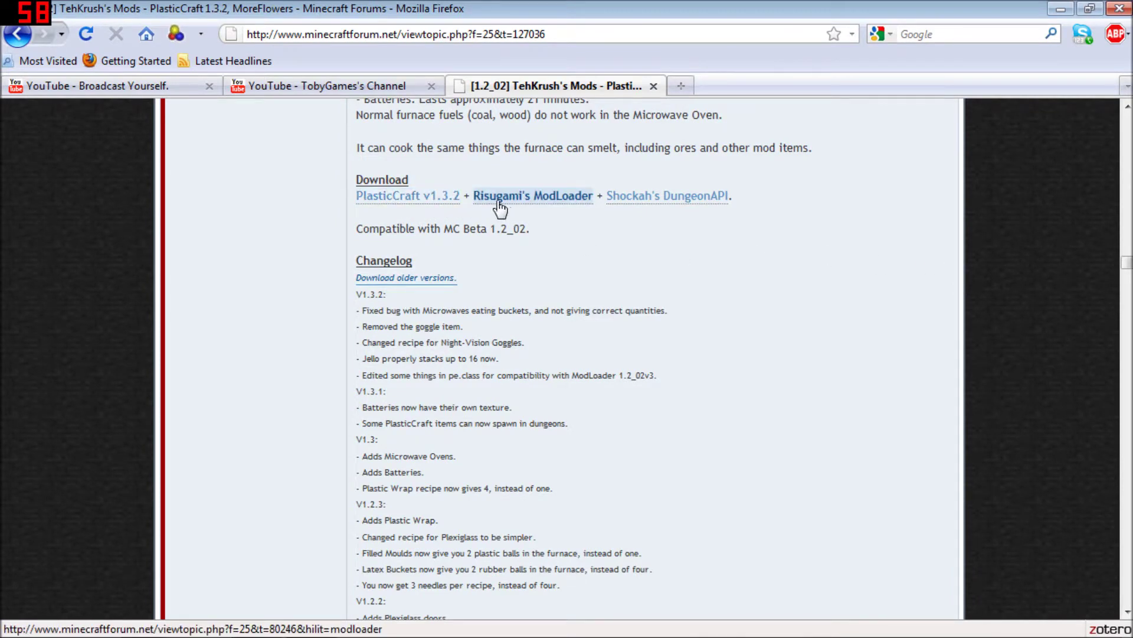
click(639, 197)
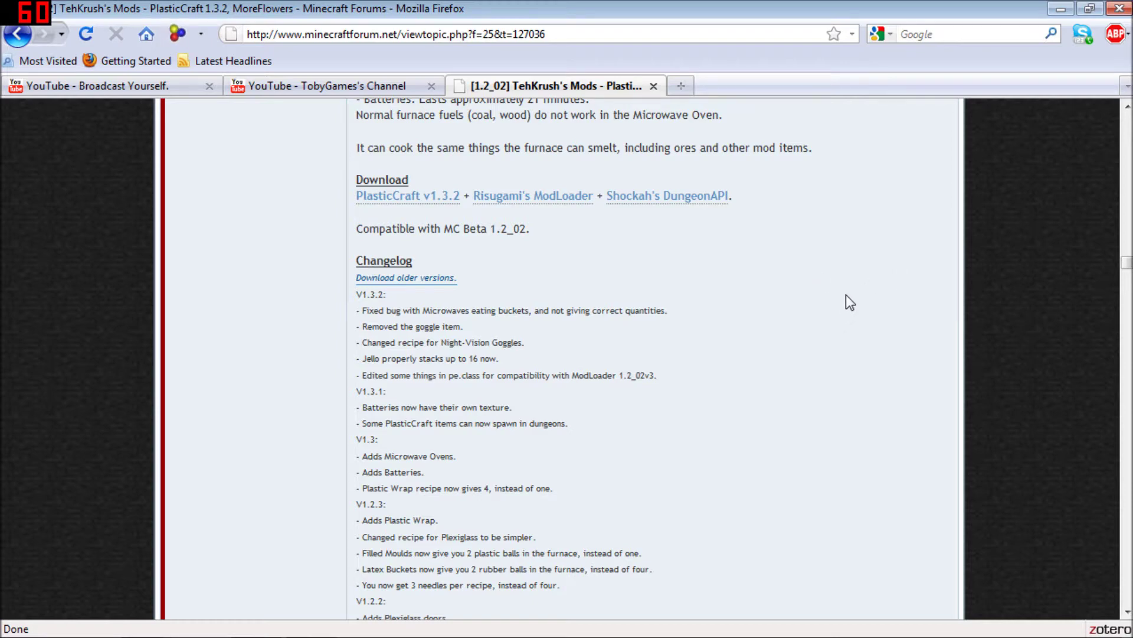
scroll(852, 286, down, 5)
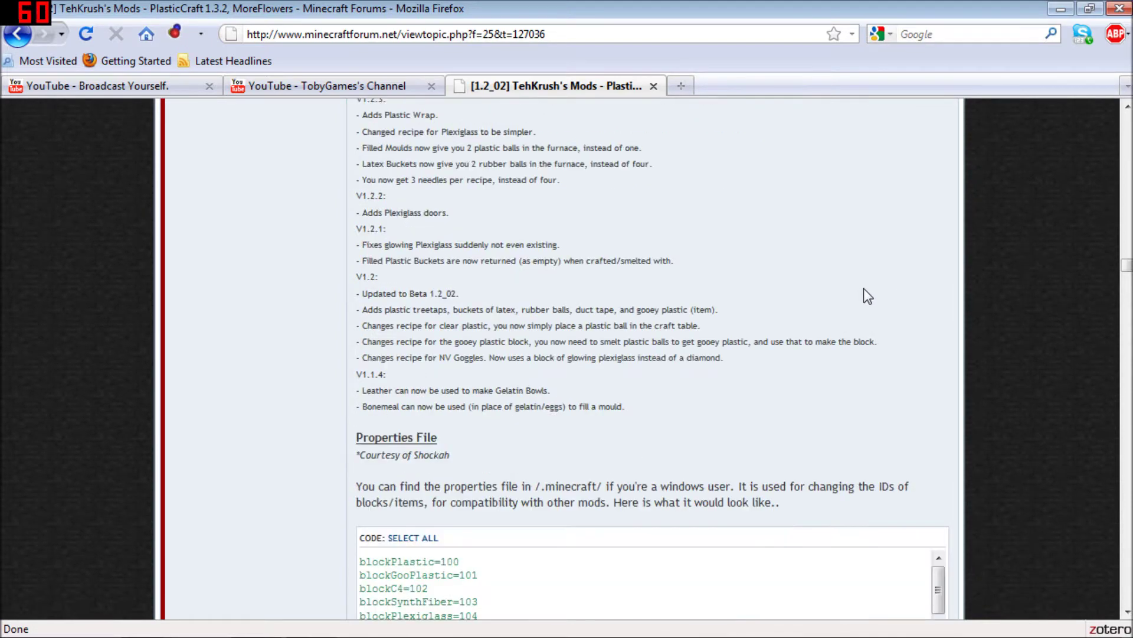
scroll(963, 304, down, 1)
scroll(1003, 301, down, 5)
scroll(1006, 301, down, 2)
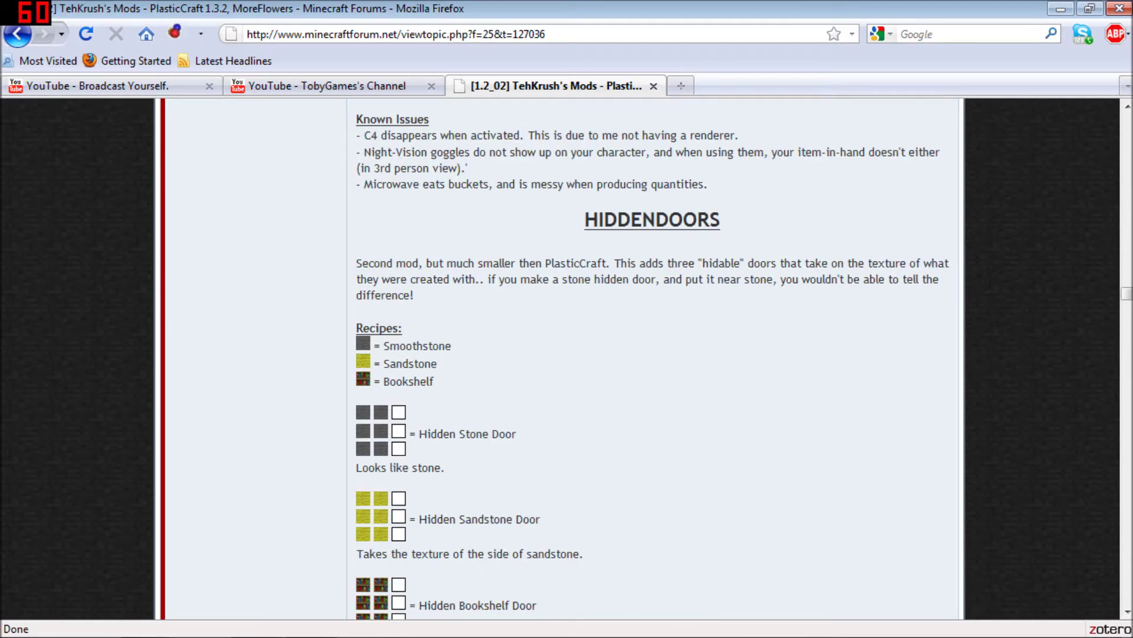
scroll(1004, 297, down, 3)
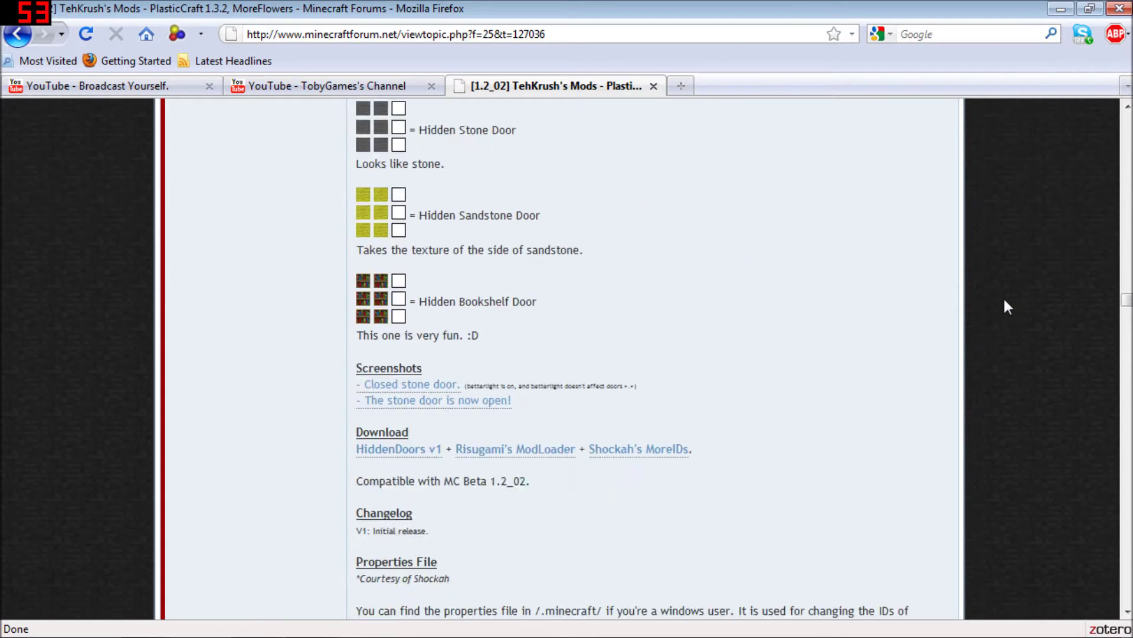
scroll(1003, 296, down, 2)
scroll(1003, 295, down, 1)
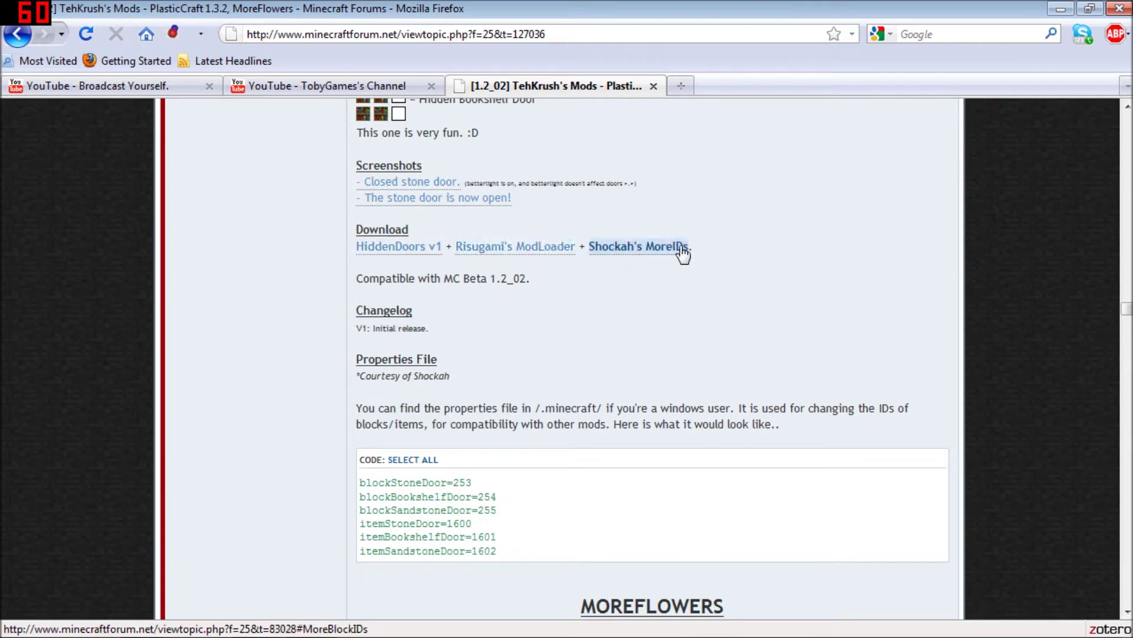
scroll(1014, 257, down, 5)
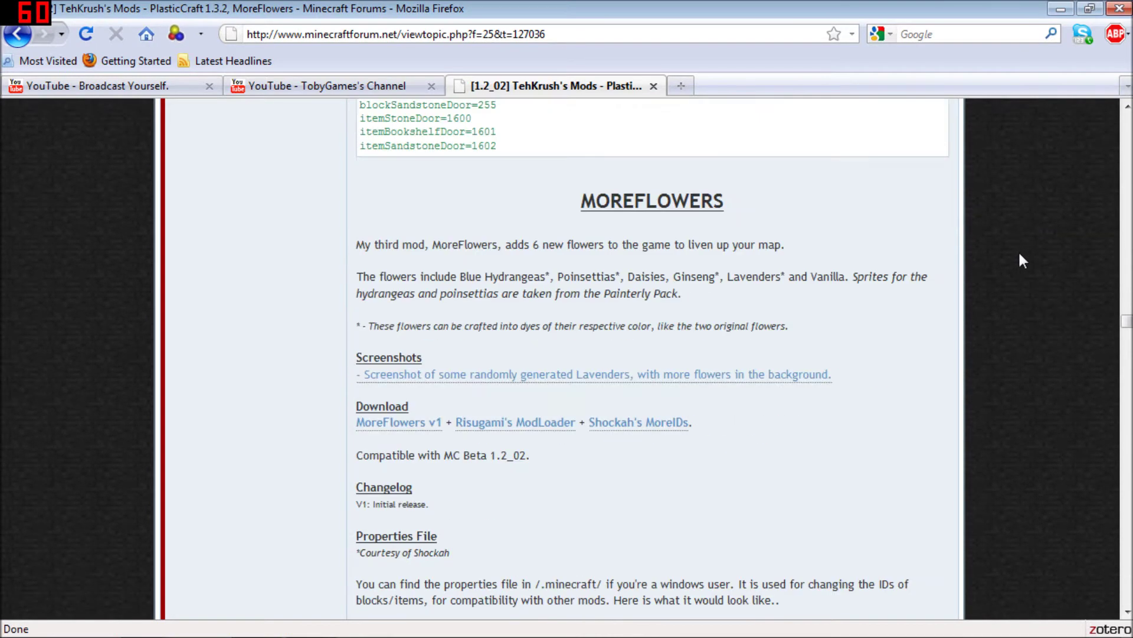
scroll(1019, 259, down, 1)
scroll(1018, 258, up, 3)
scroll(753, 262, up, 2)
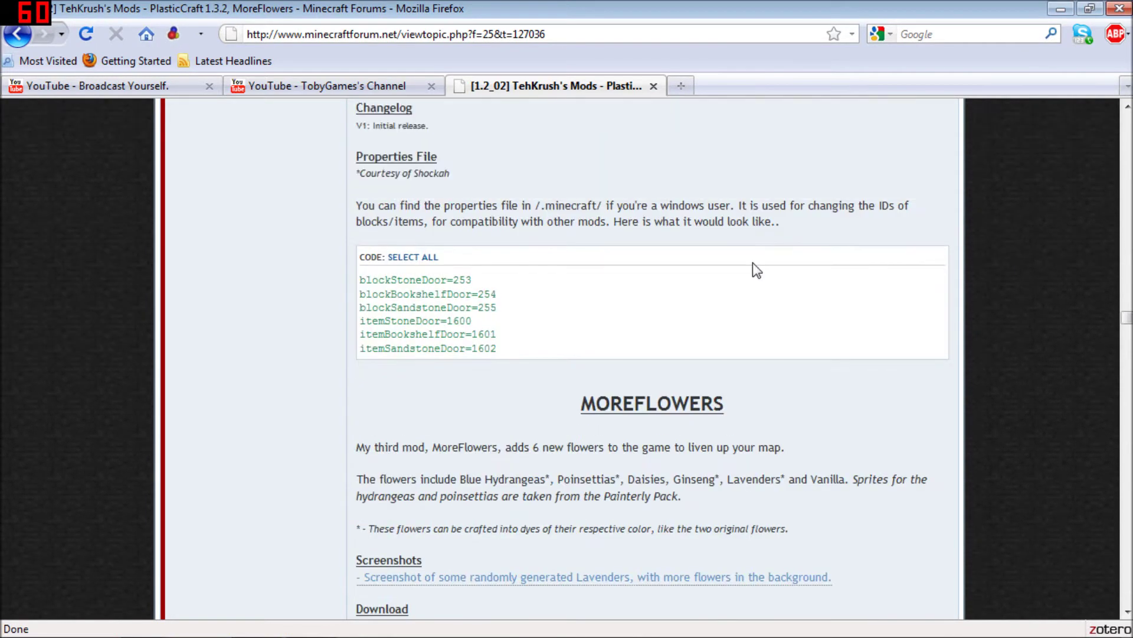
scroll(641, 229, up, 4)
scroll(617, 232, up, 2)
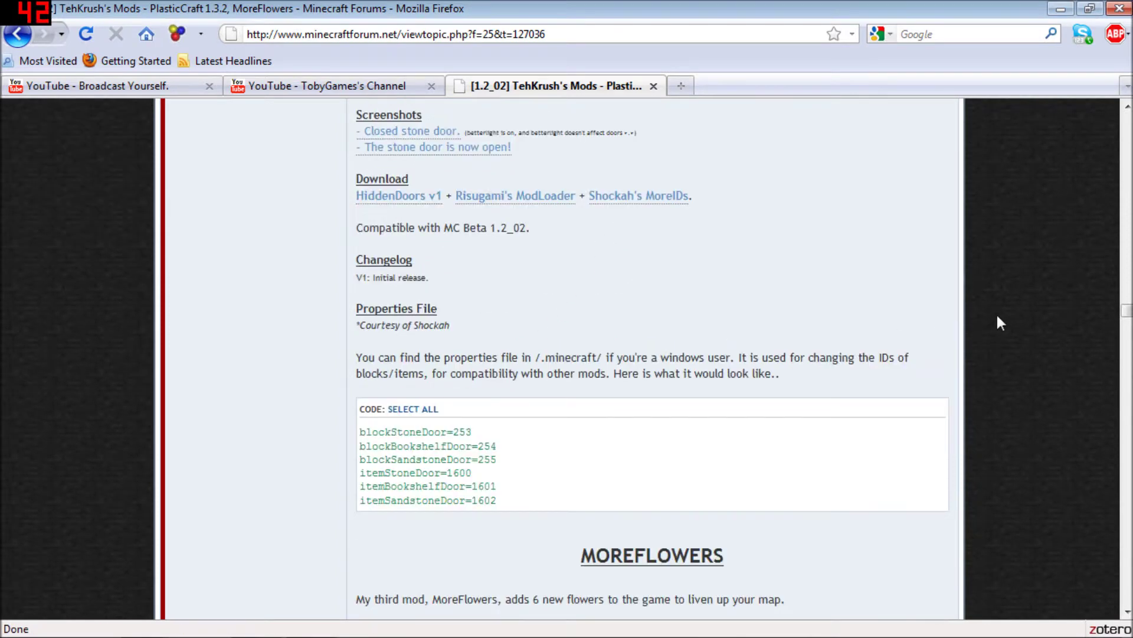
scroll(996, 322, down, 8)
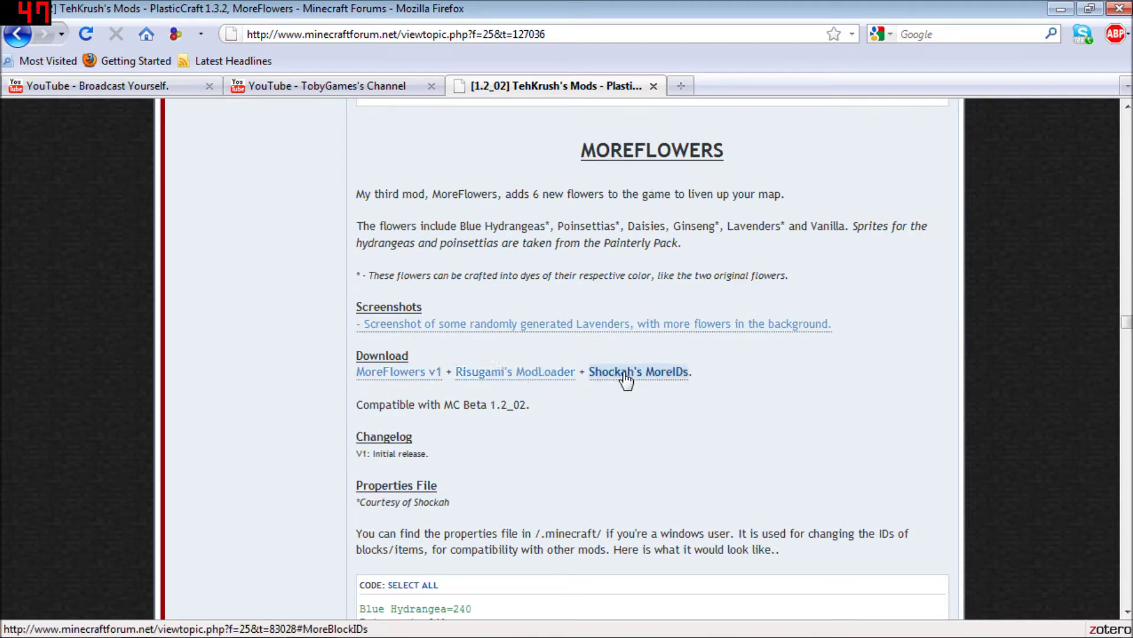
scroll(1019, 366, up, 10)
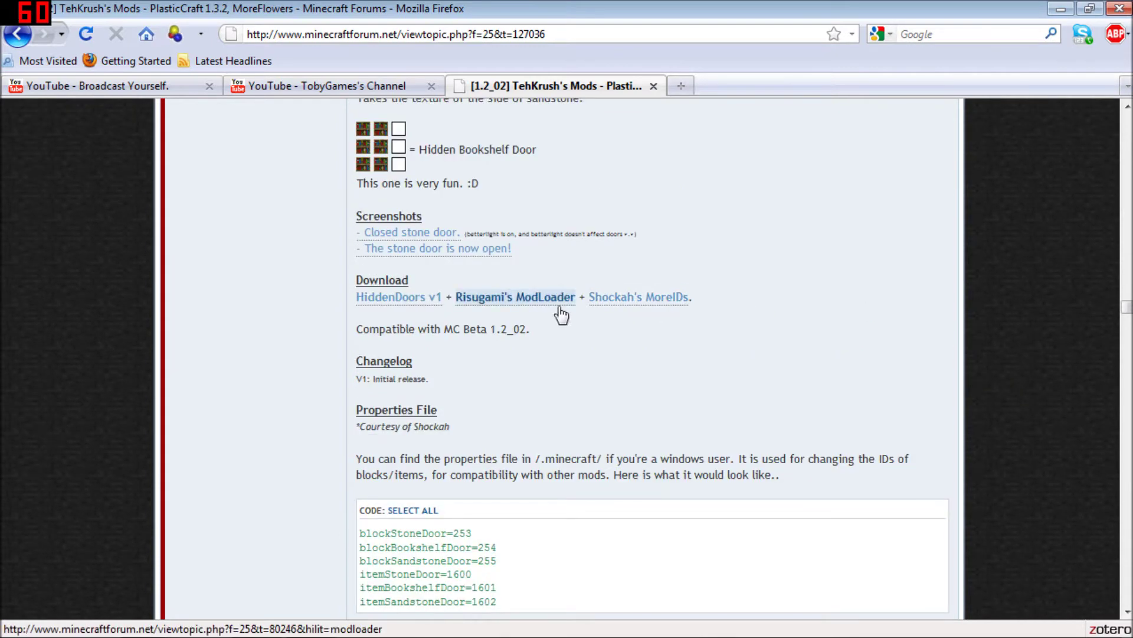
scroll(821, 369, down, 4)
scroll(820, 370, down, 2)
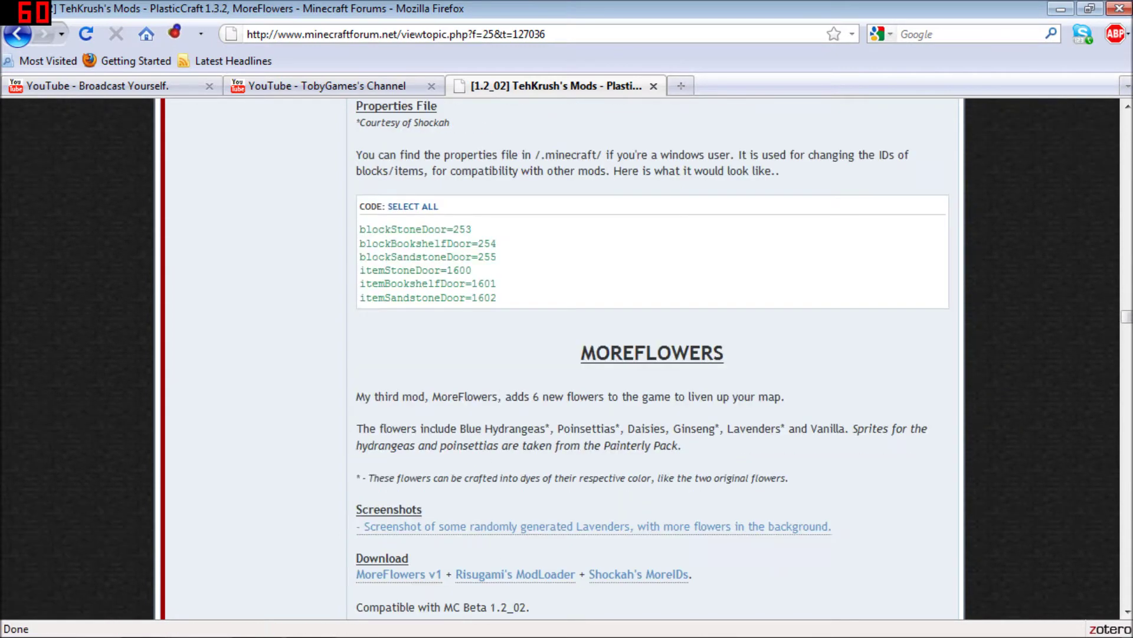
click(399, 574)
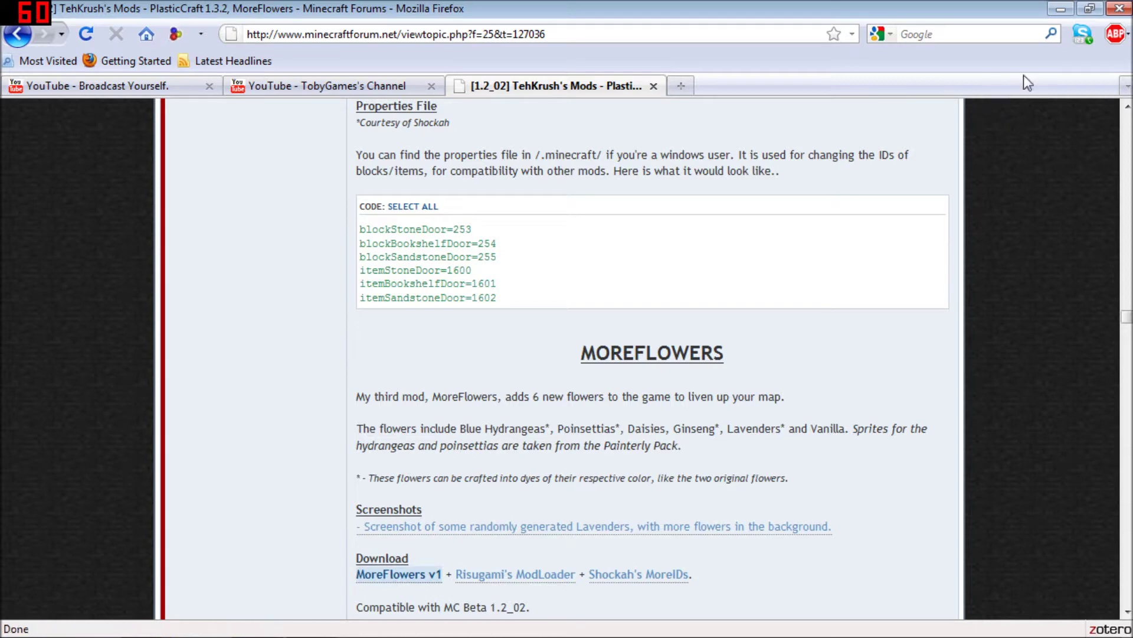
click(1061, 9)
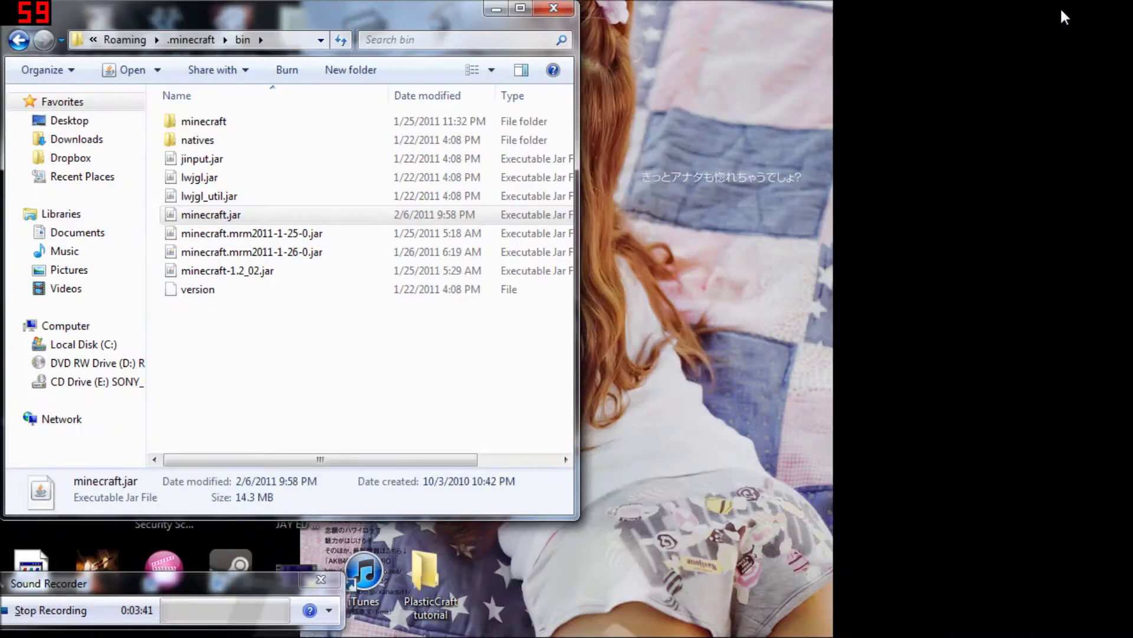
Open the PlasticCraft tutorial folder and place it to the right of the bin folder.
double_click(403, 620)
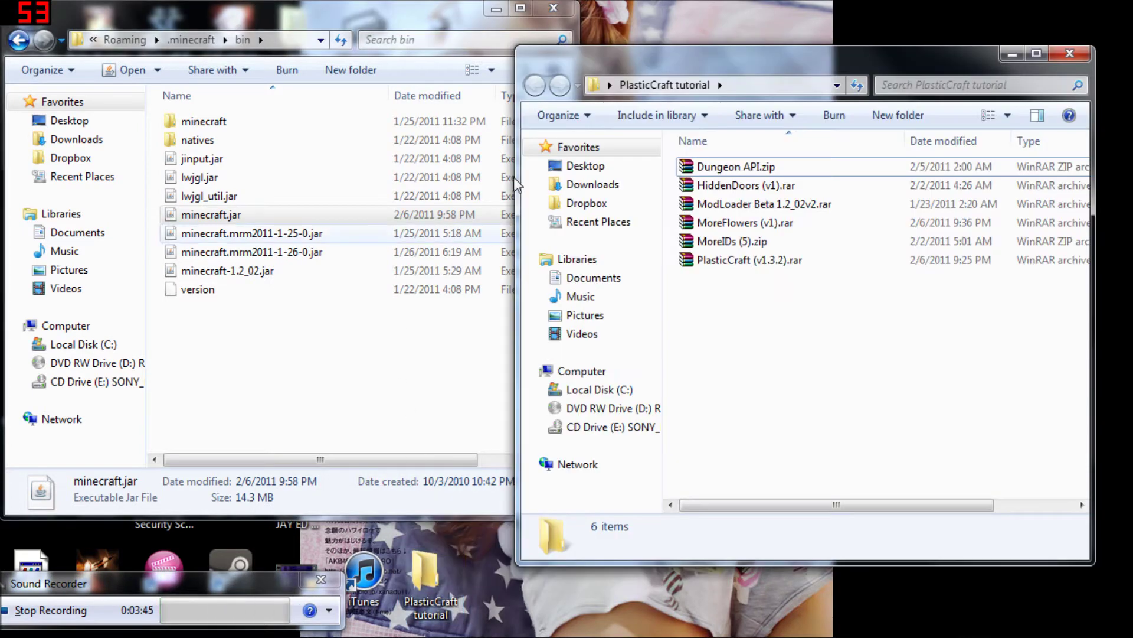
drag(747, 63, 810, 51)
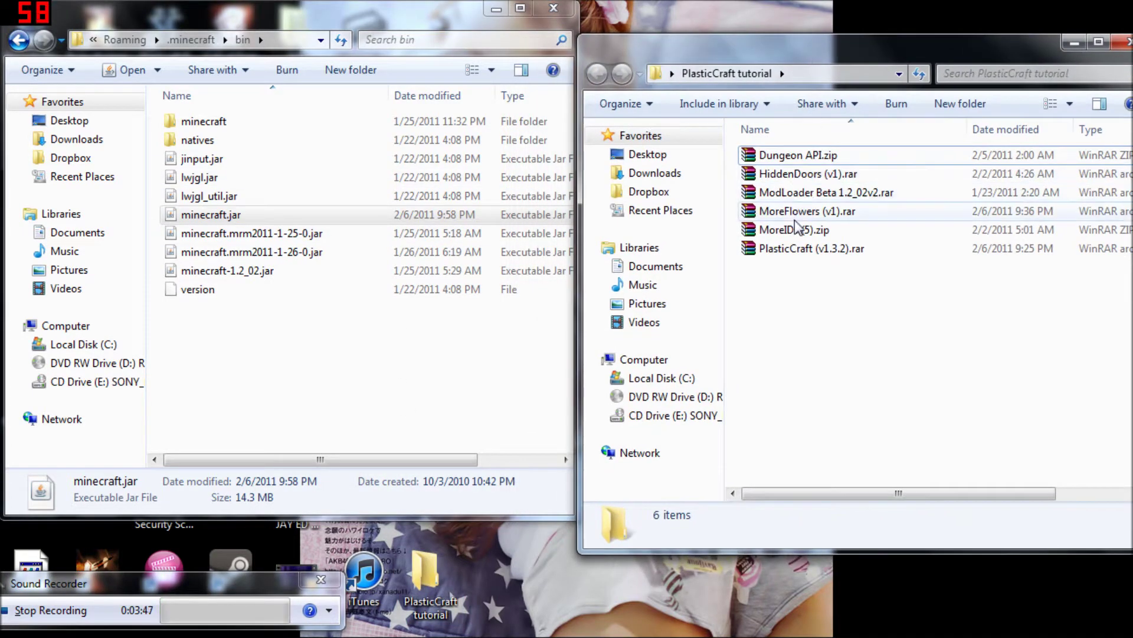
drag(911, 56, 890, 55)
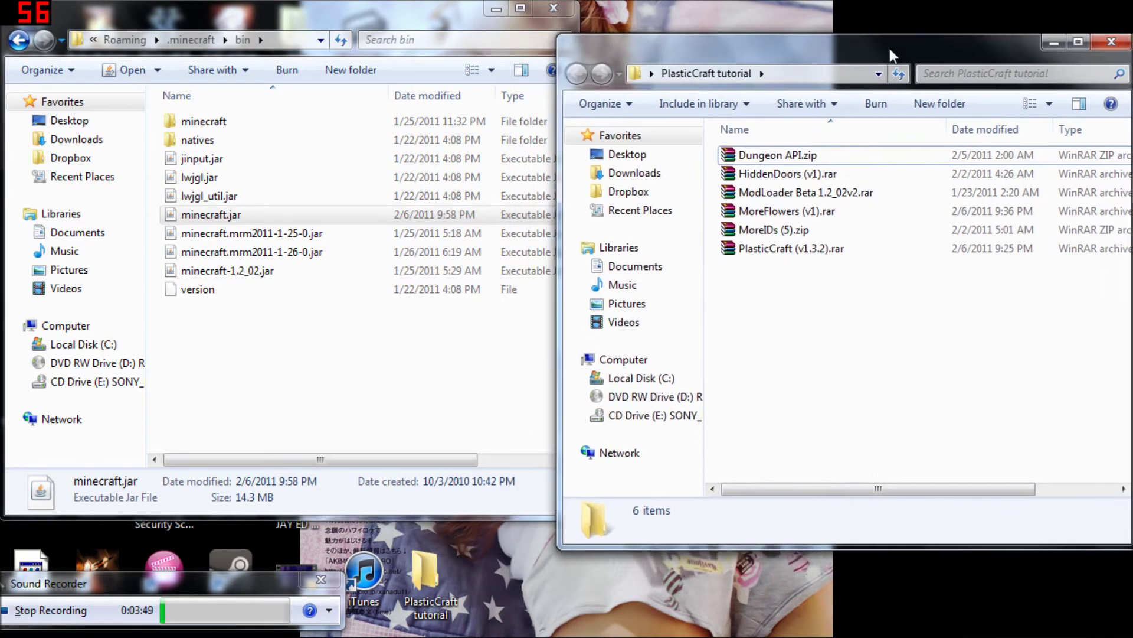
click(386, 22)
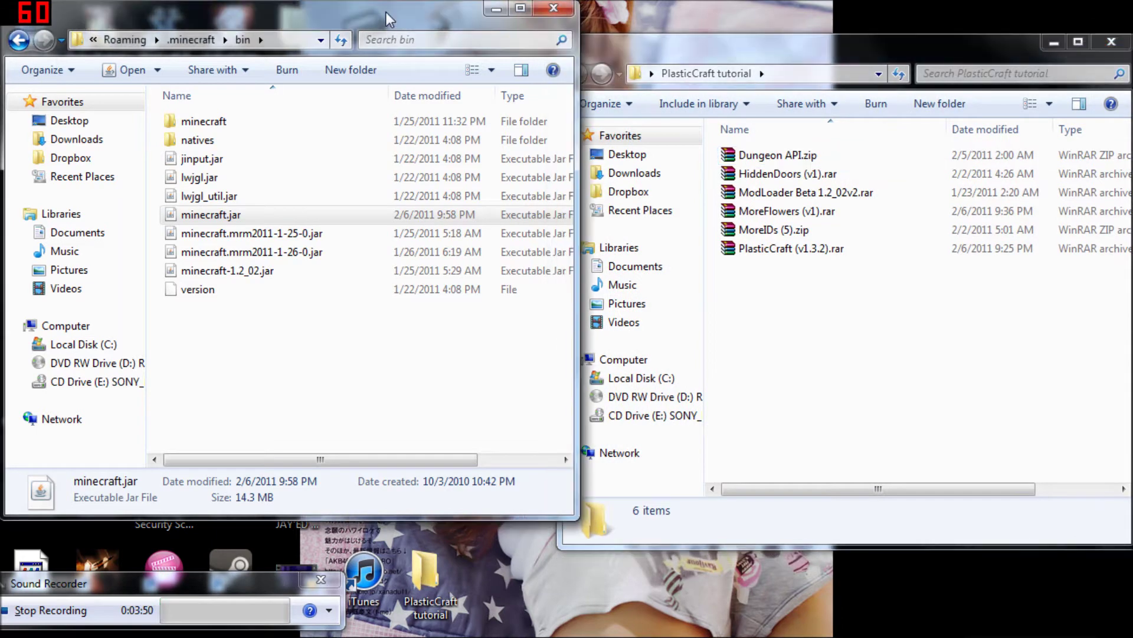
Open minecraft.jar with WinRAR archiver, after cancelling an accidental rename.
click(217, 221)
right_click(215, 218)
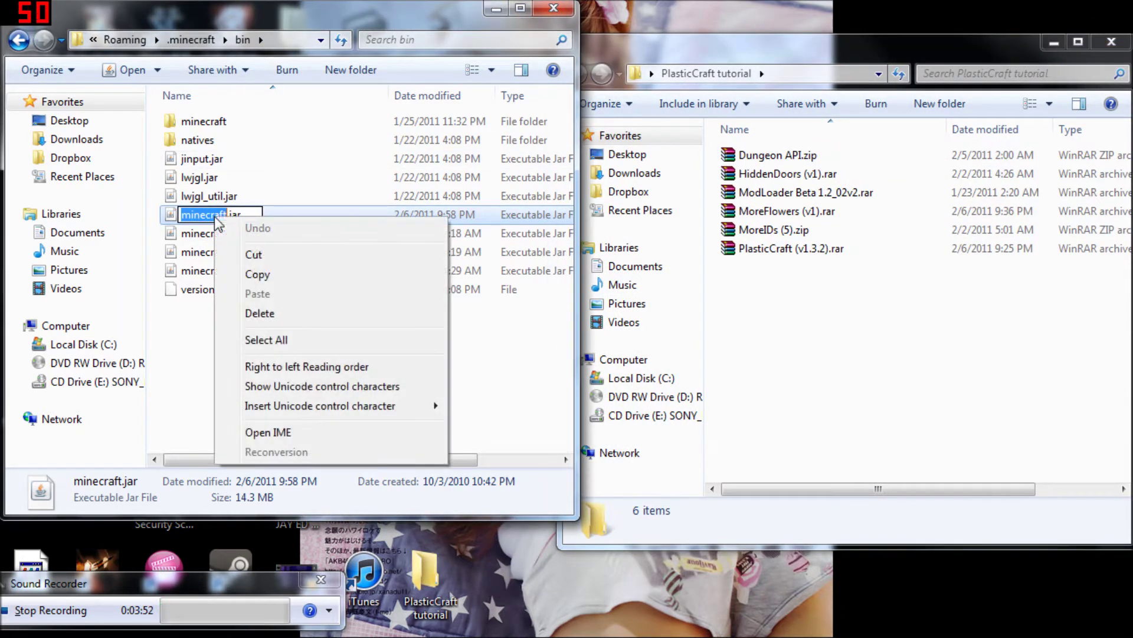
click(174, 351)
click(215, 215)
right_click(215, 215)
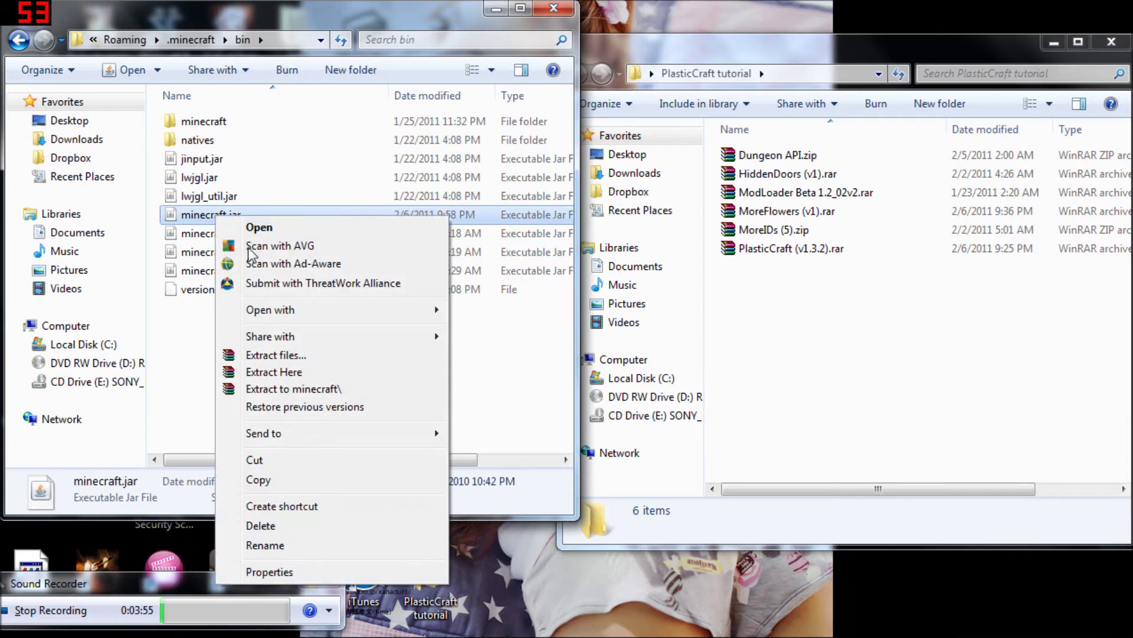
mouse_move(270, 310)
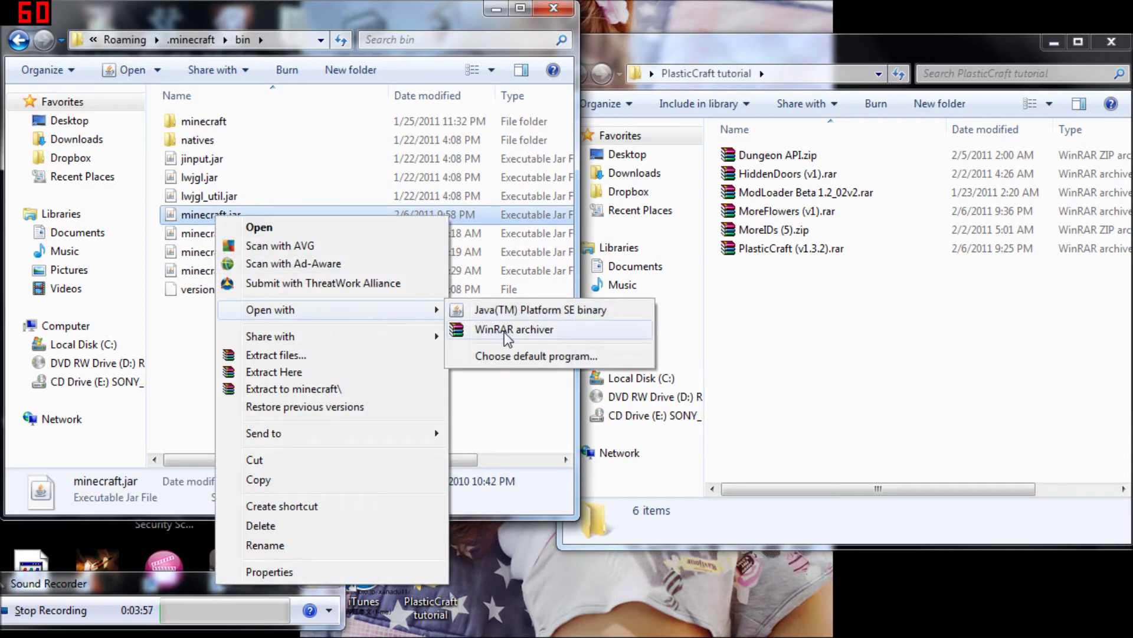
click(508, 333)
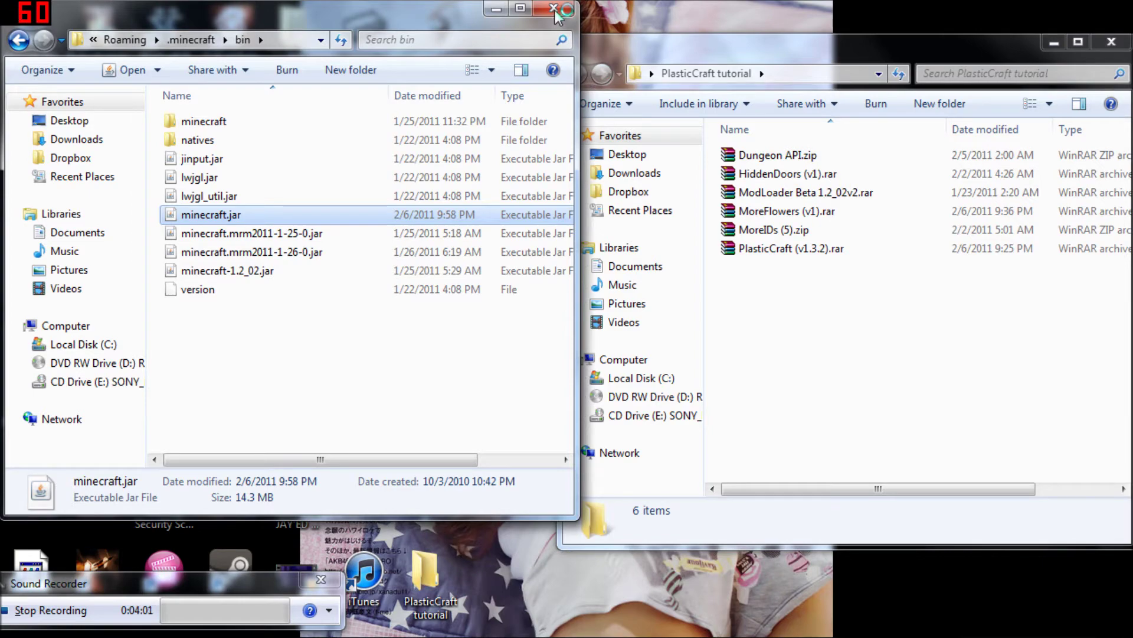
Close the bin window, dismiss WinRAR's license notice, and position WinRAR beside the mod archives.
click(554, 10)
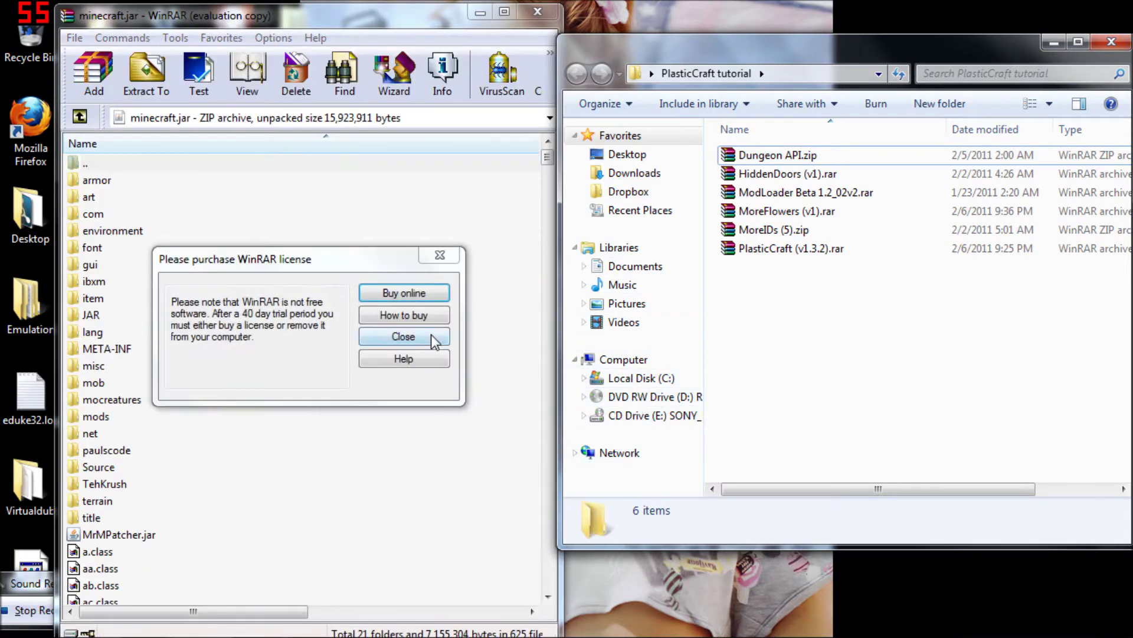
click(431, 337)
drag(394, 18, 373, 19)
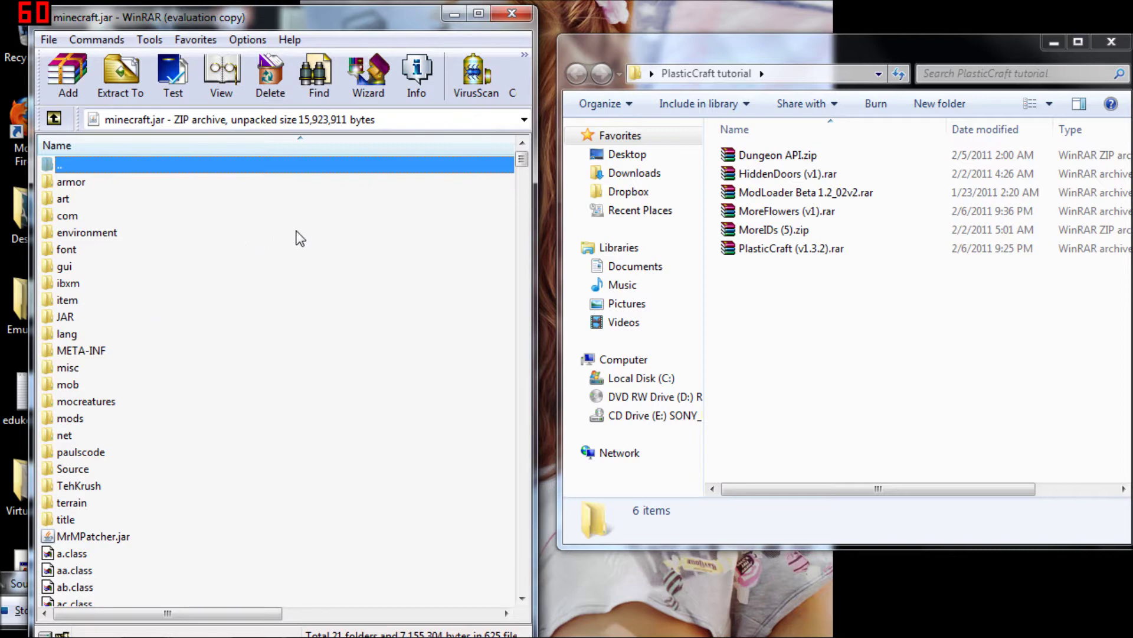
click(828, 303)
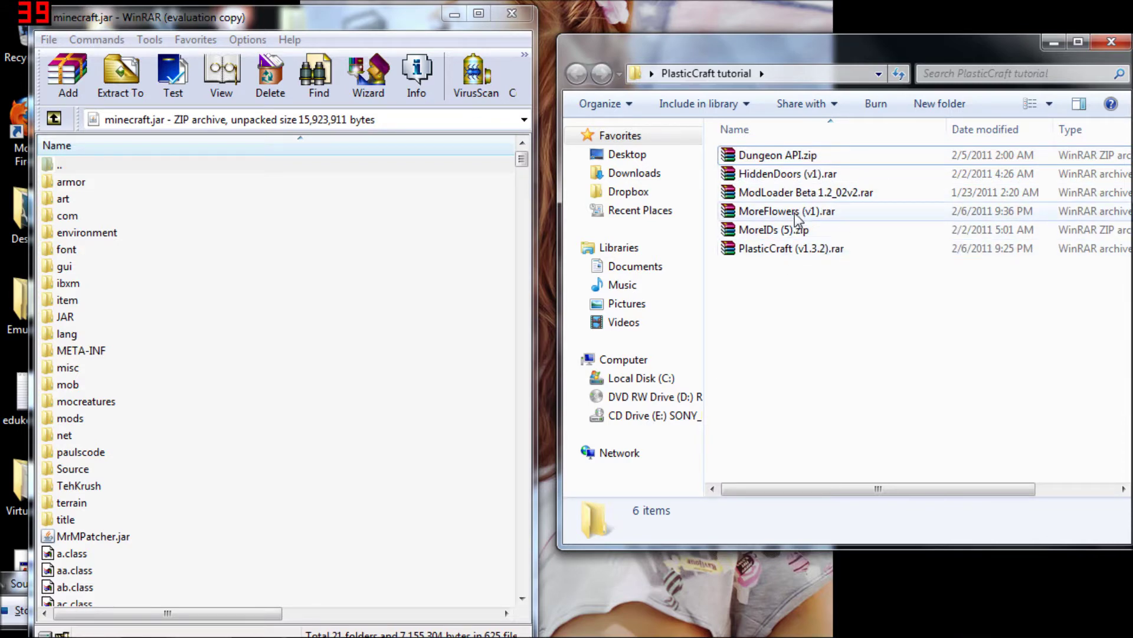
Open PlasticCraft (v1.3.2), read and close its README, then return to the tutorial folder.
double_click(783, 253)
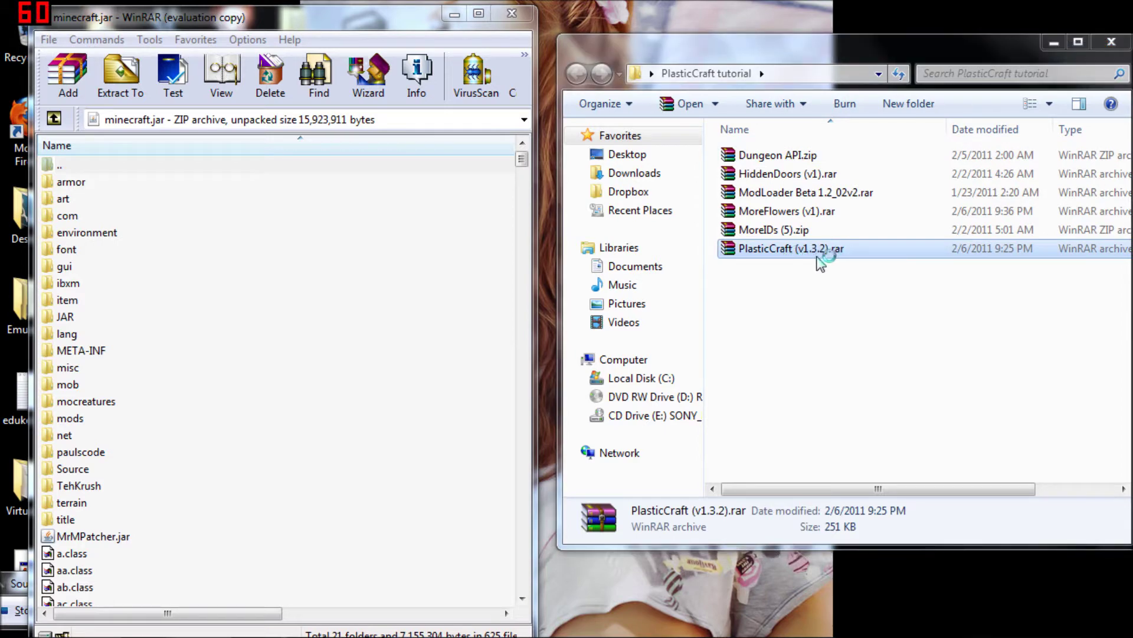
click(451, 424)
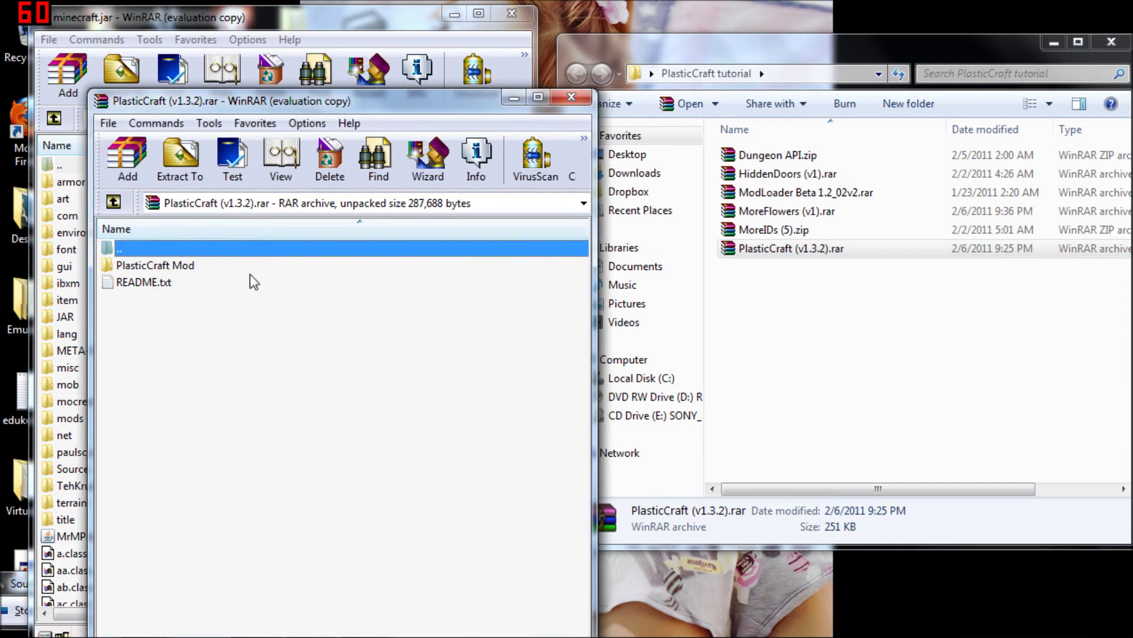
double_click(152, 283)
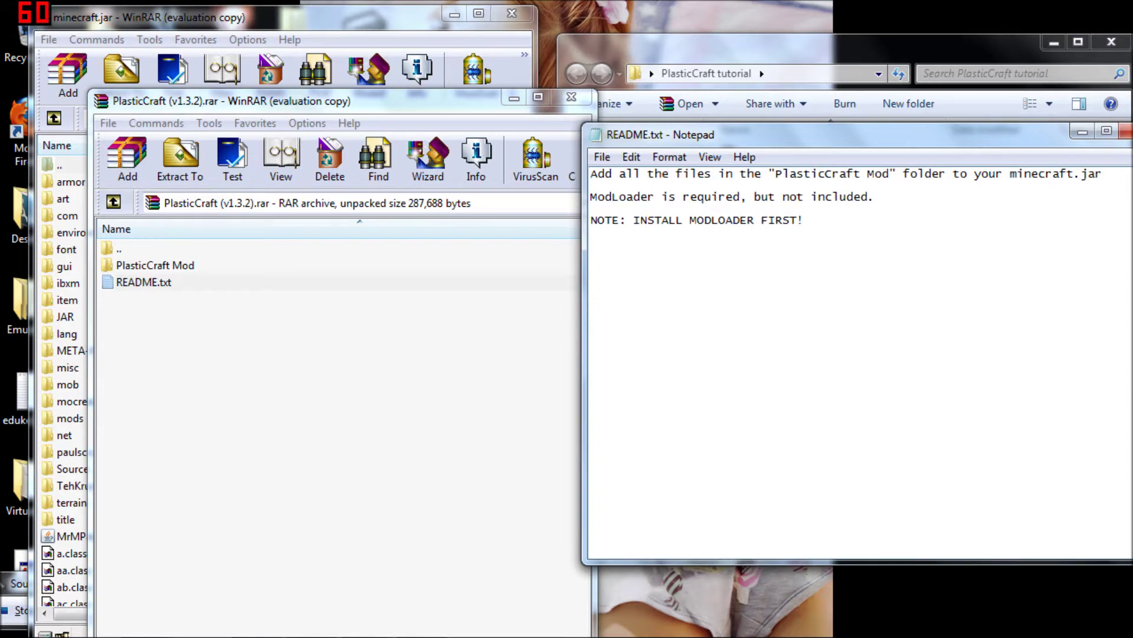
click(1127, 131)
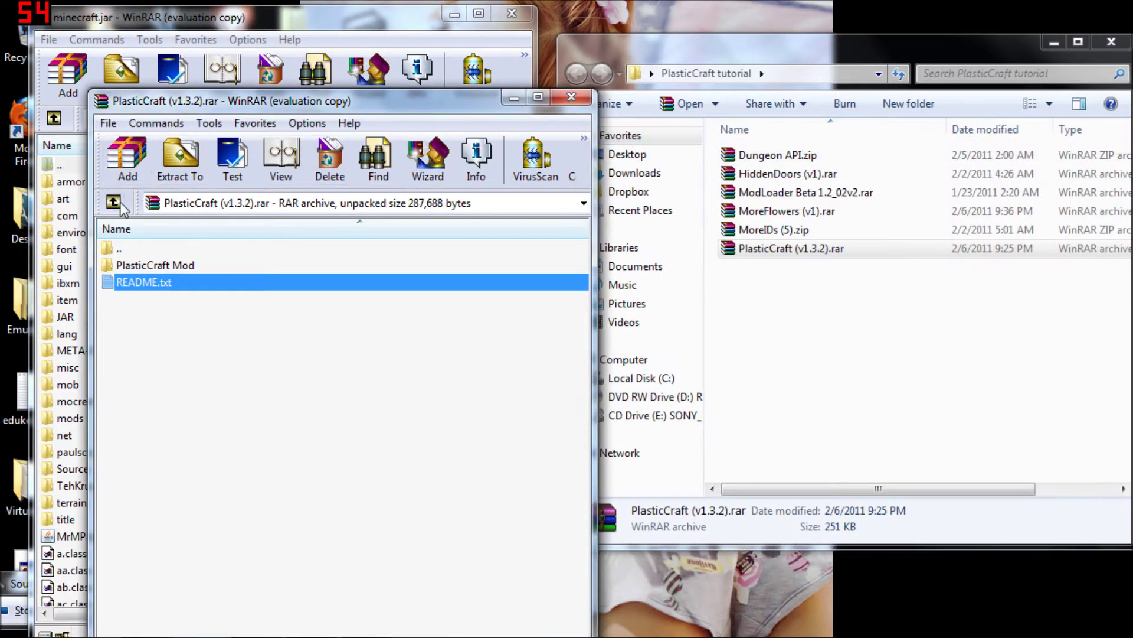
click(113, 203)
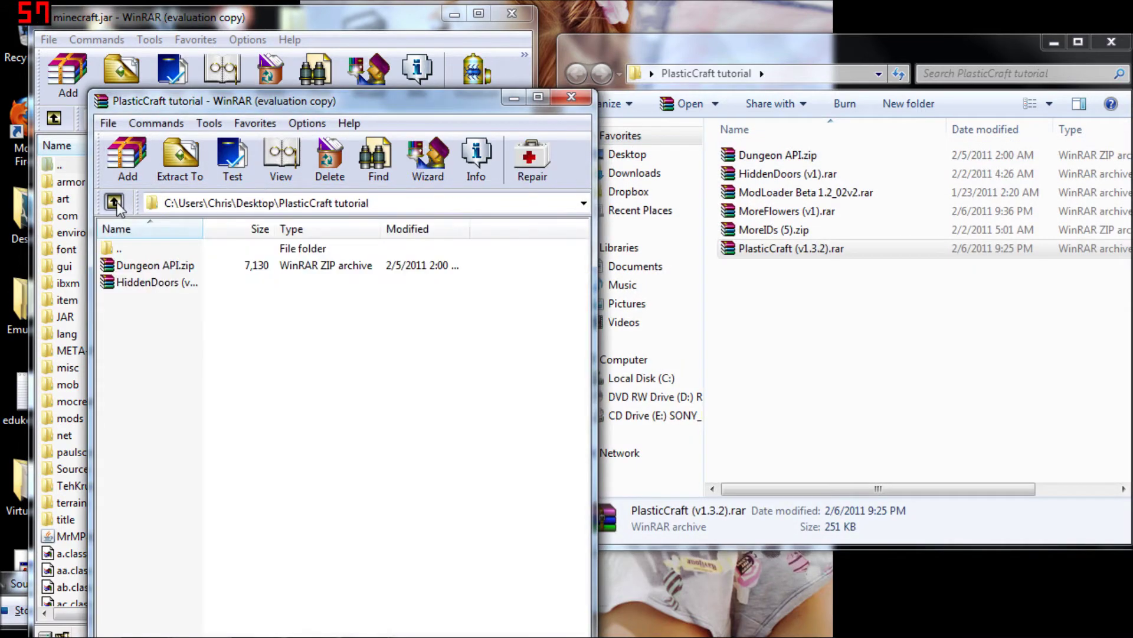
Open HiddenDoors (v1), read and close its README, then return to the tutorial folder.
double_click(157, 282)
double_click(158, 283)
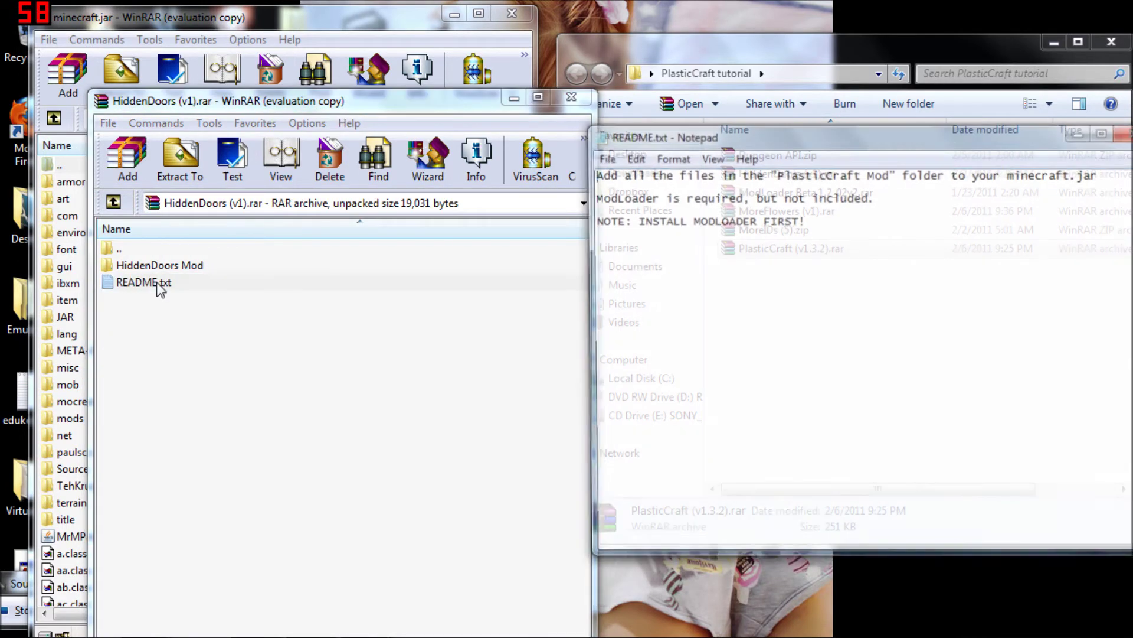
click(1123, 131)
click(114, 202)
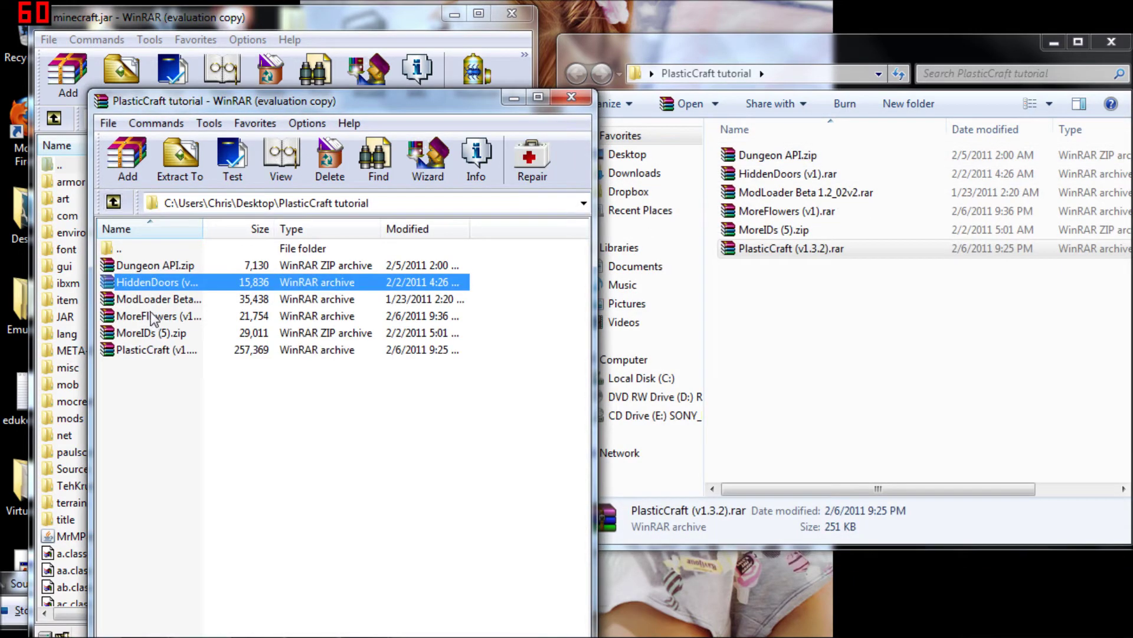
Open MoreFlowers (v1).rar and read, then close, its README.
double_click(153, 316)
double_click(148, 283)
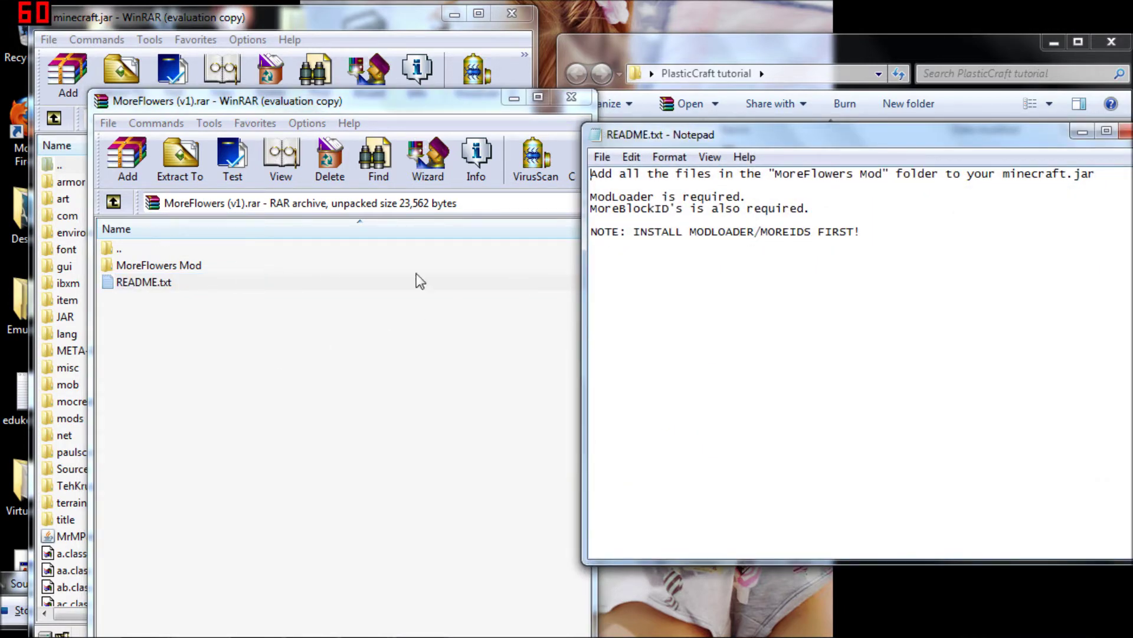
click(1126, 132)
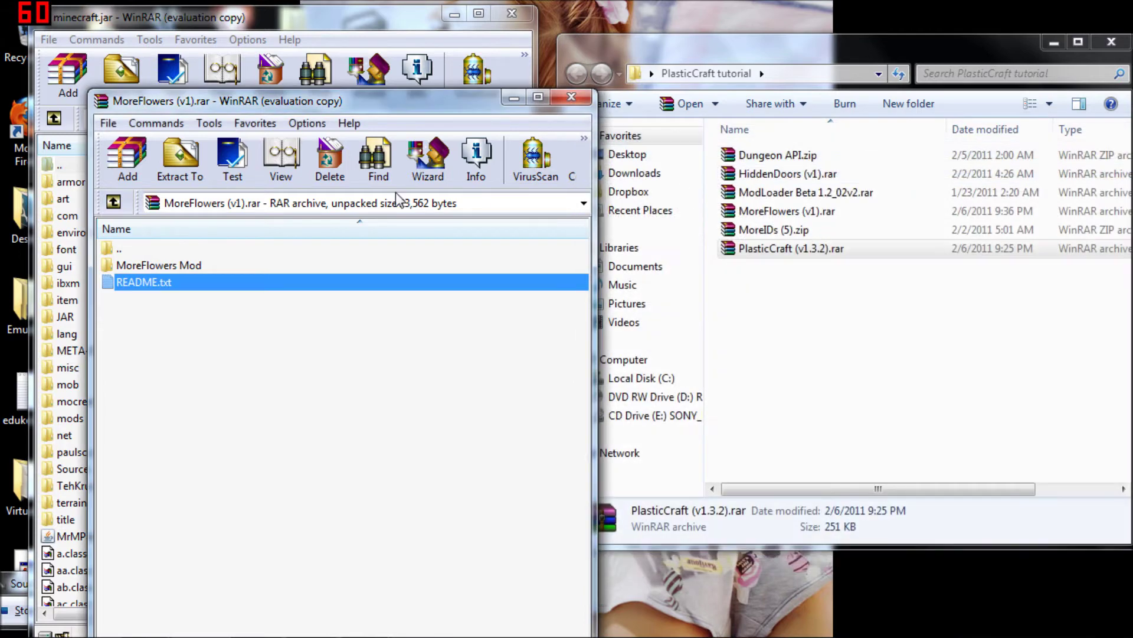
Arrange the tutorial-folder and minecraft.jar WinRAR windows side by side.
click(114, 203)
mouse_move(262, 102)
mouse_down()
mouse_move(742, 92)
mouse_move(455, 33)
mouse_up()
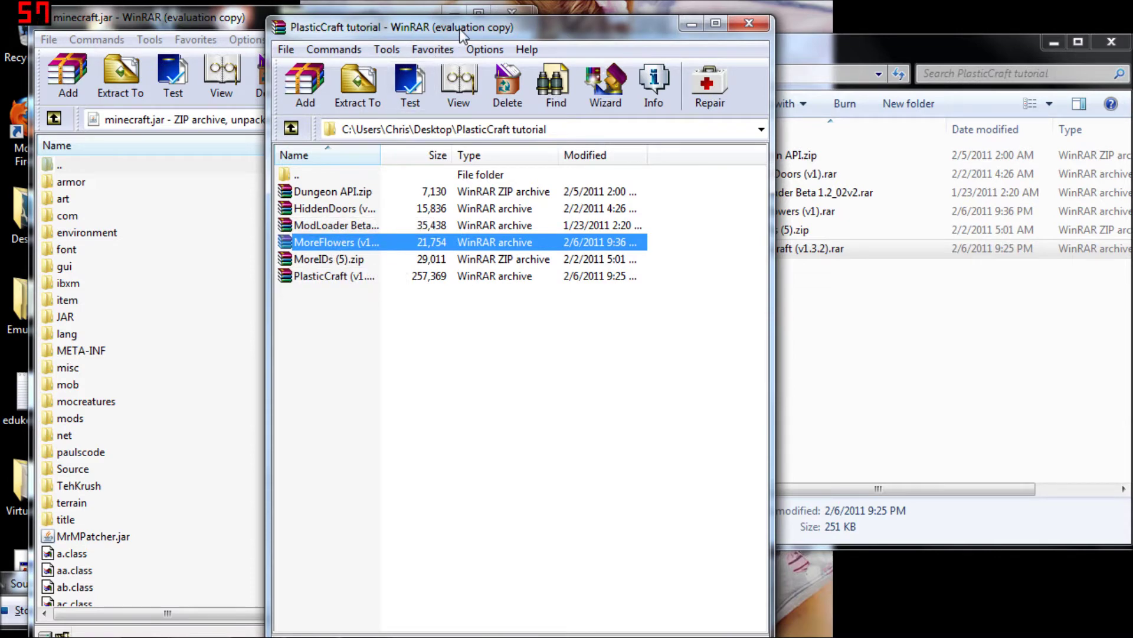
drag(461, 33, 801, 22)
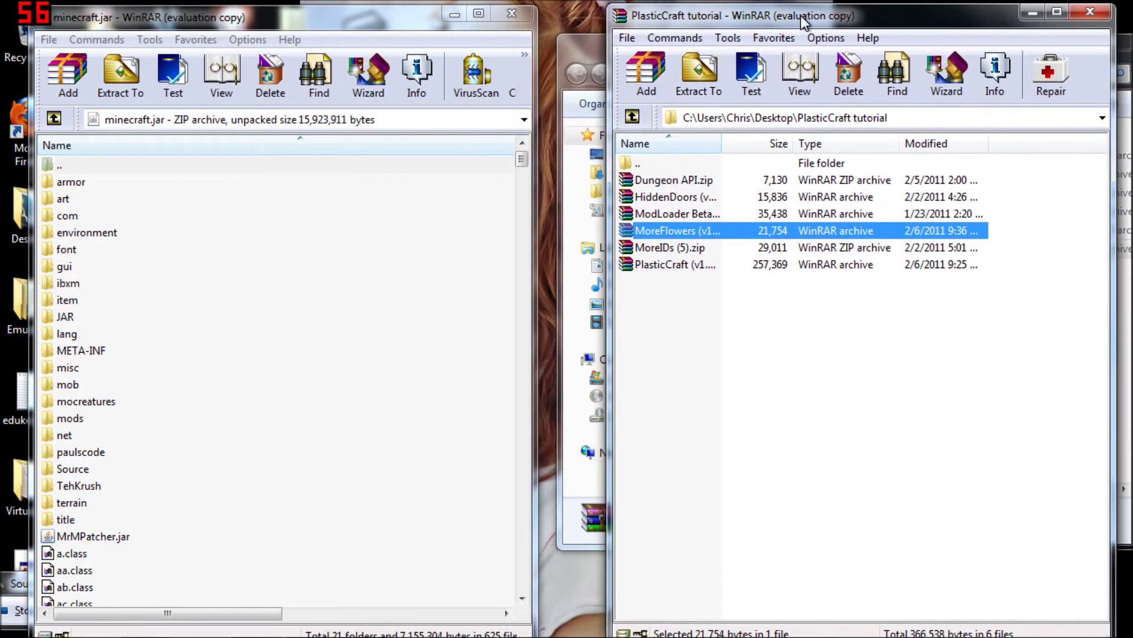
click(319, 229)
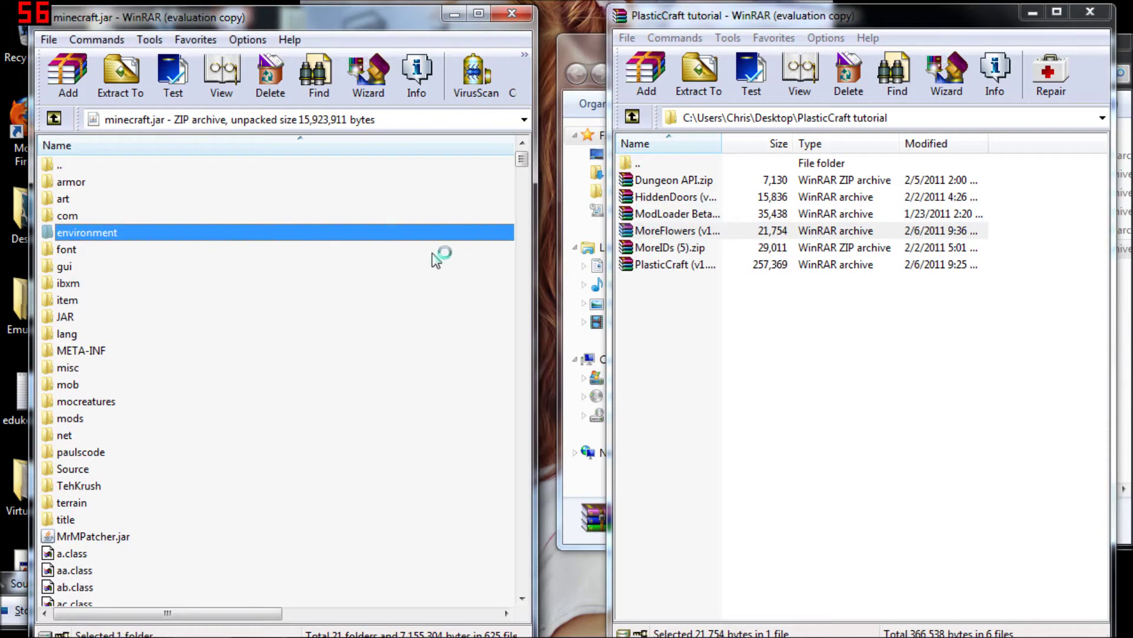
click(206, 574)
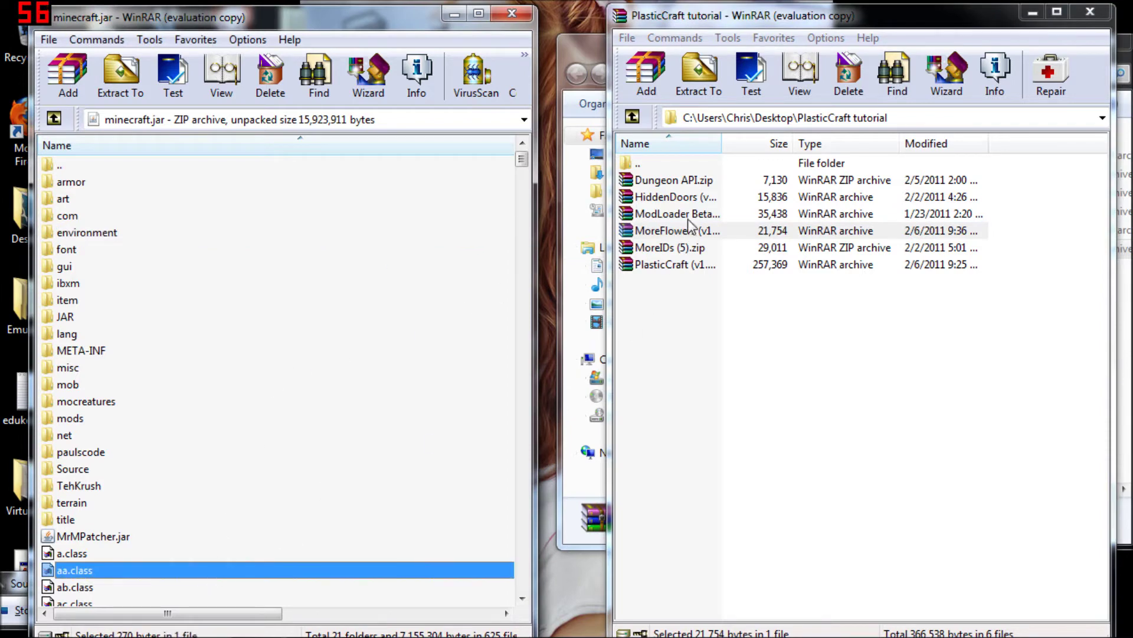
click(677, 200)
click(682, 230)
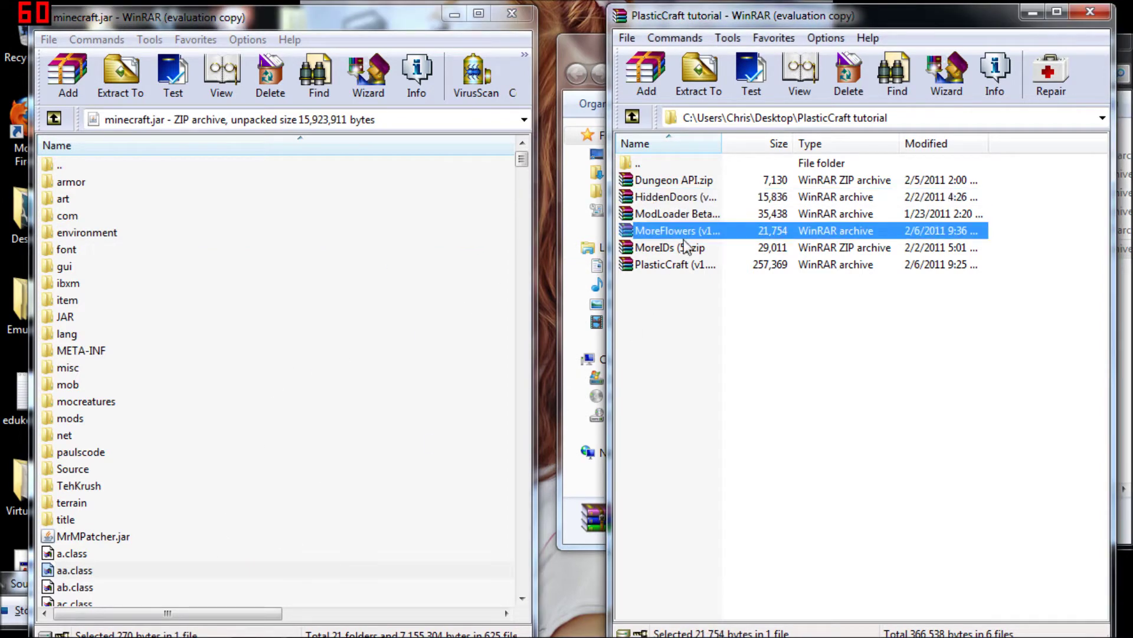
click(674, 264)
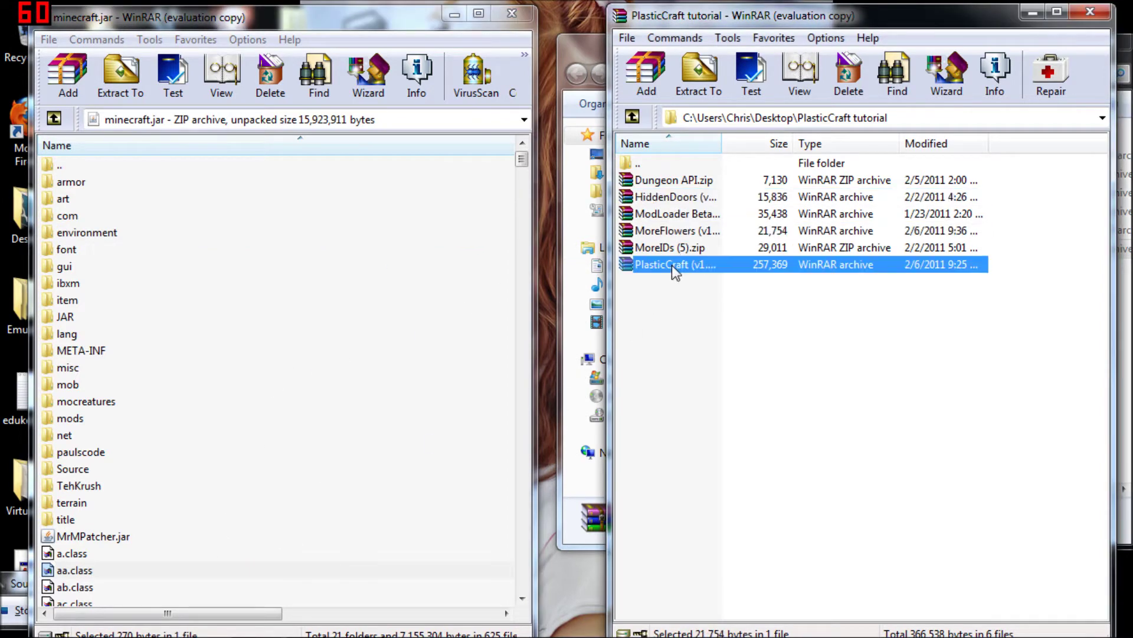
Drag Dungeon API.zip's JAR and Source folders into minecraft.jar, confirm, and go back up.
double_click(678, 182)
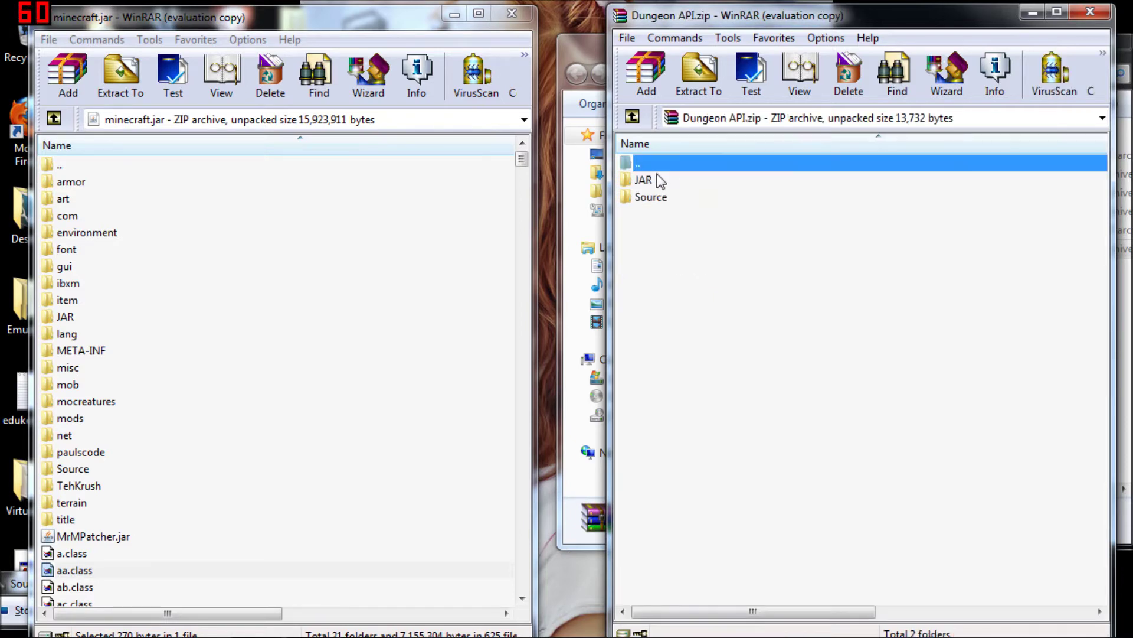
key(BackSpace)
double_click(659, 182)
click(650, 196)
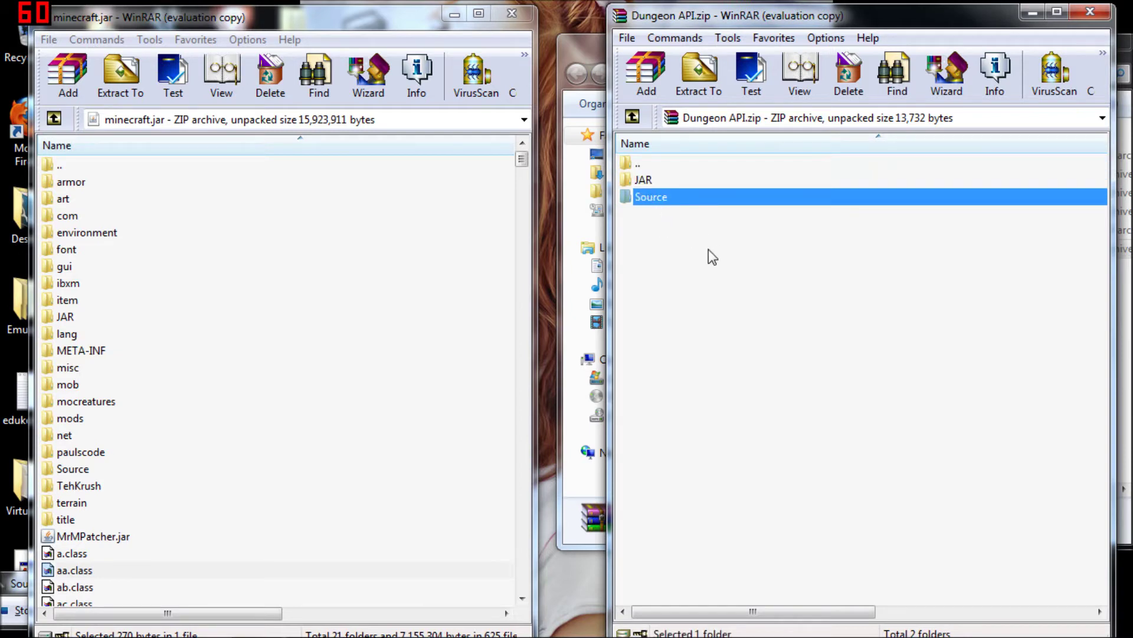
mouse_move(709, 257)
mouse_down()
mouse_move(654, 185)
mouse_move(320, 430)
mouse_up()
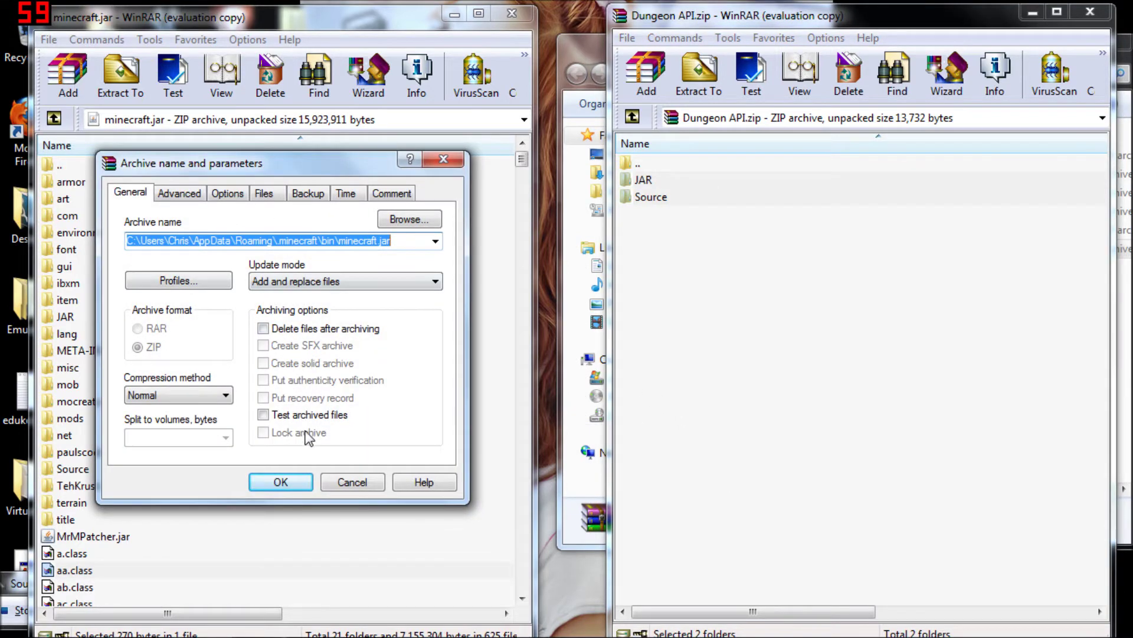
click(290, 480)
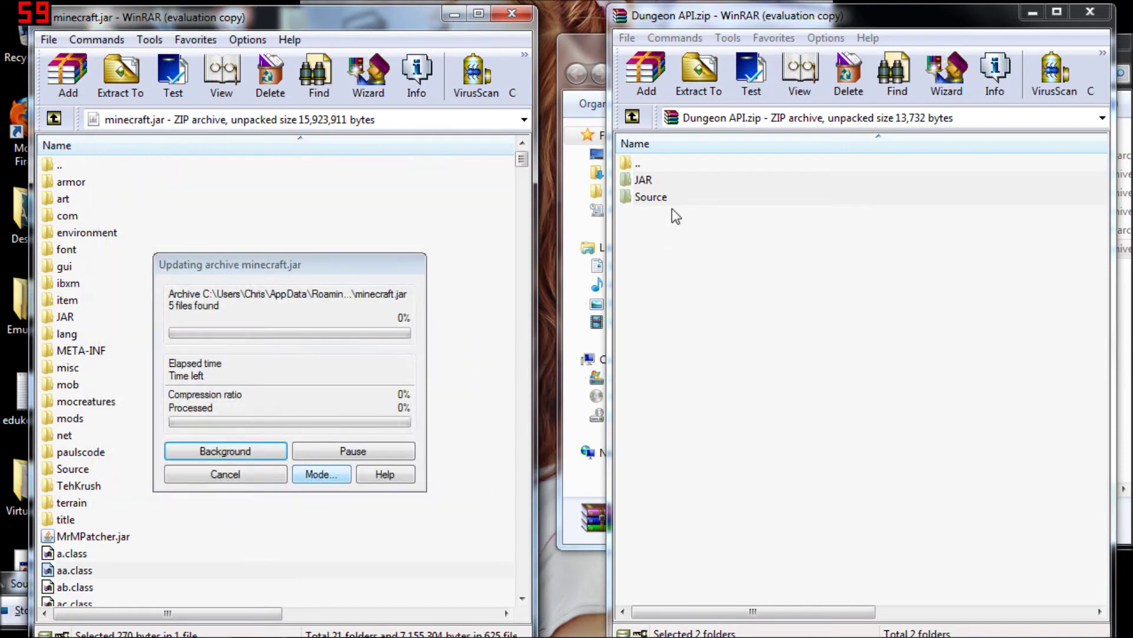
click(632, 116)
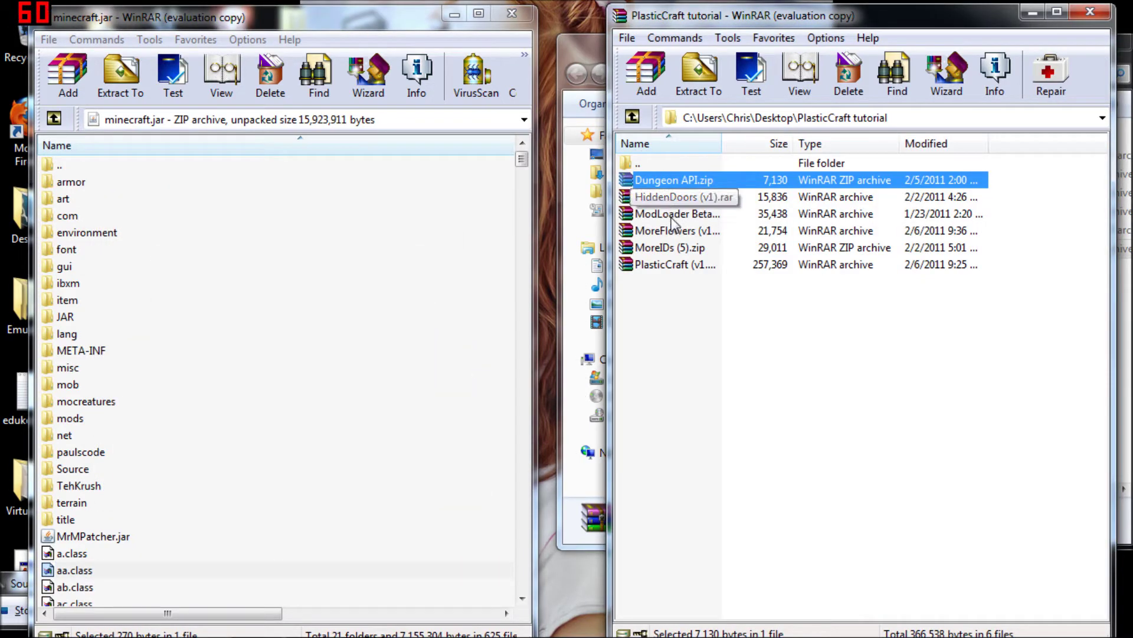
Add the nine ModLoader Beta 1.2_02v2 class files, from BaseMod.class down, into minecraft.jar.
double_click(671, 216)
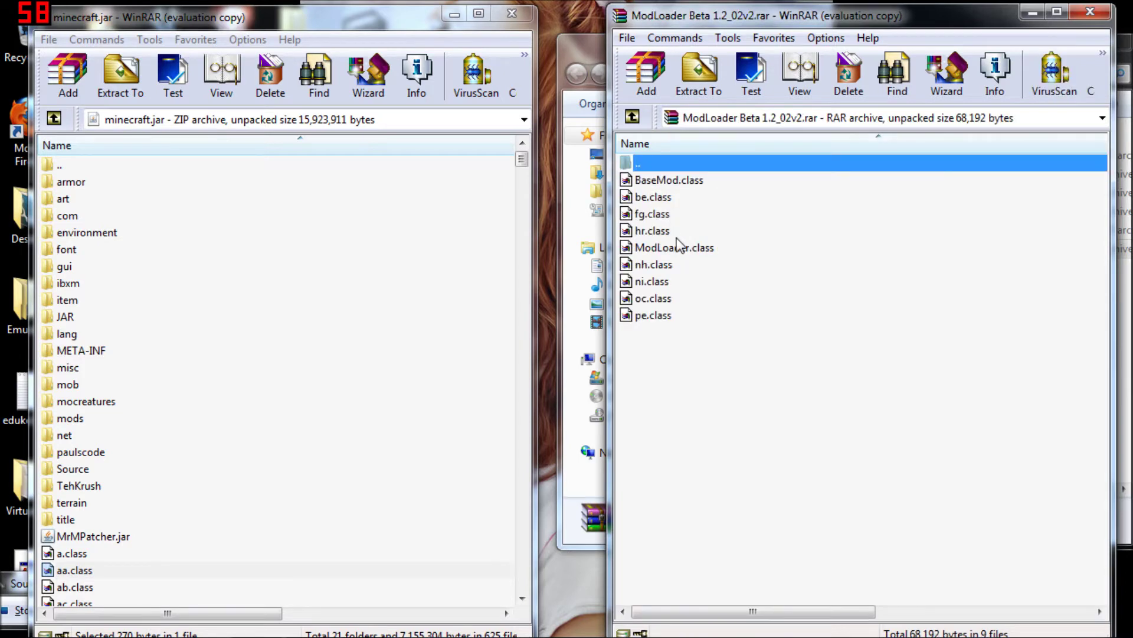
click(343, 319)
scroll(320, 345, down, 2)
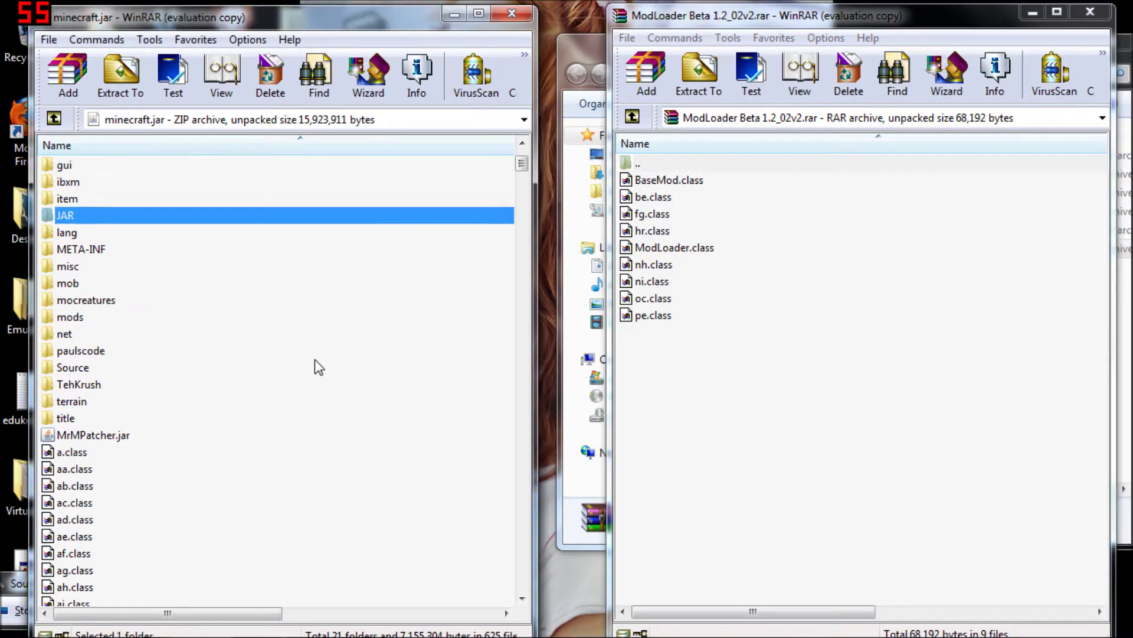
scroll(315, 358, down, 1)
scroll(337, 320, up, 3)
scroll(329, 355, down, 1)
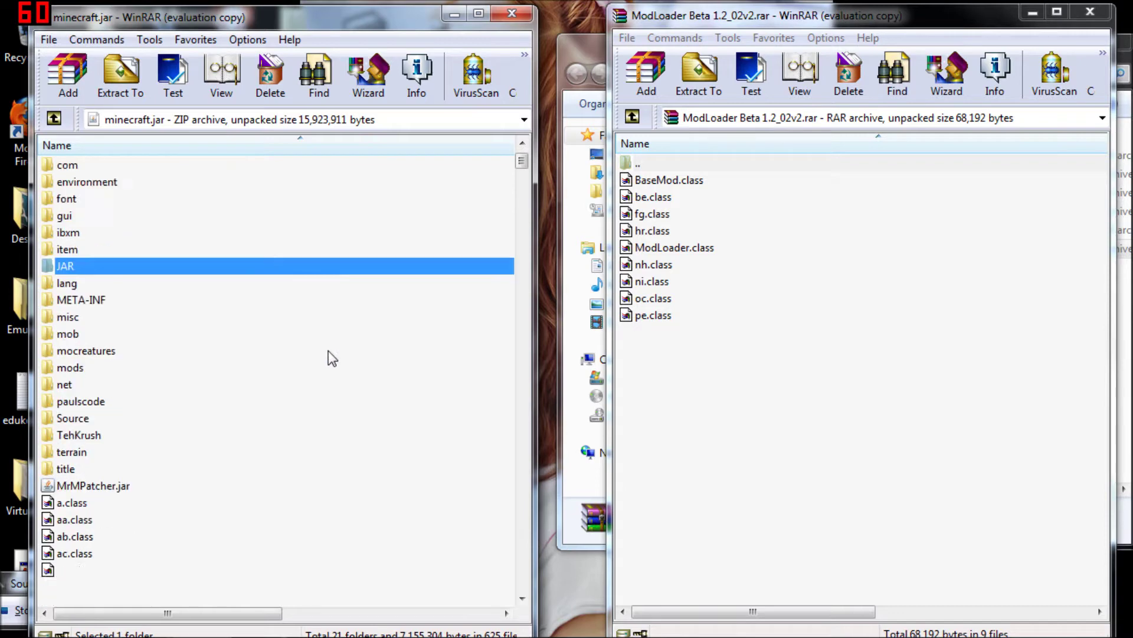
scroll(328, 355, down, 1)
click(286, 488)
scroll(302, 361, up, 2)
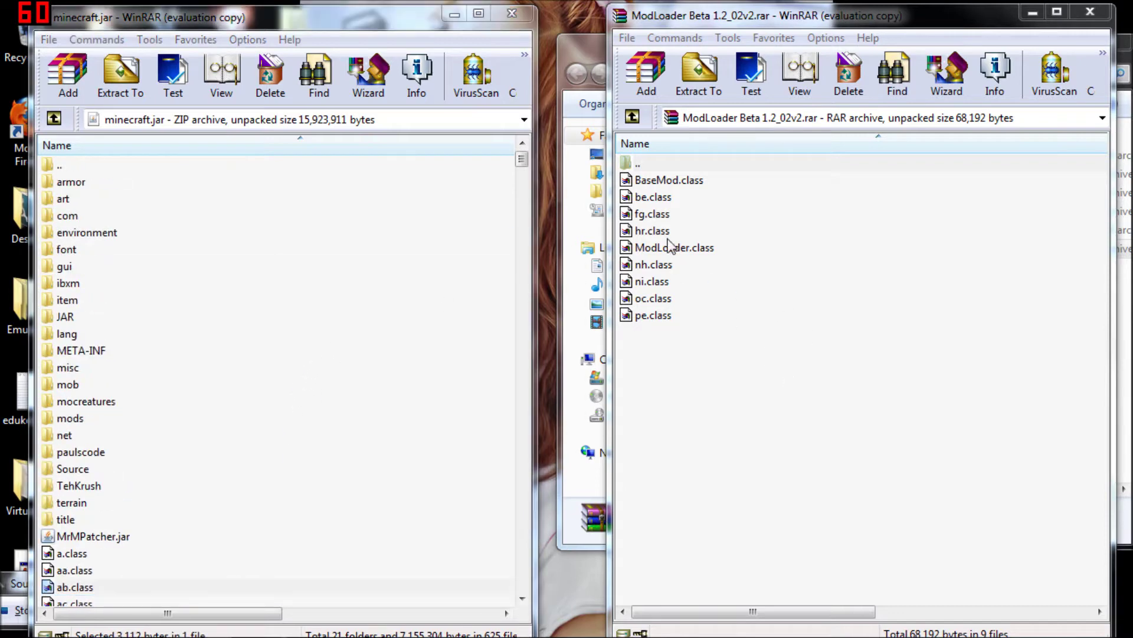
click(656, 181)
key(shift+Down)
key(shift+Down)
key(shift+Down)
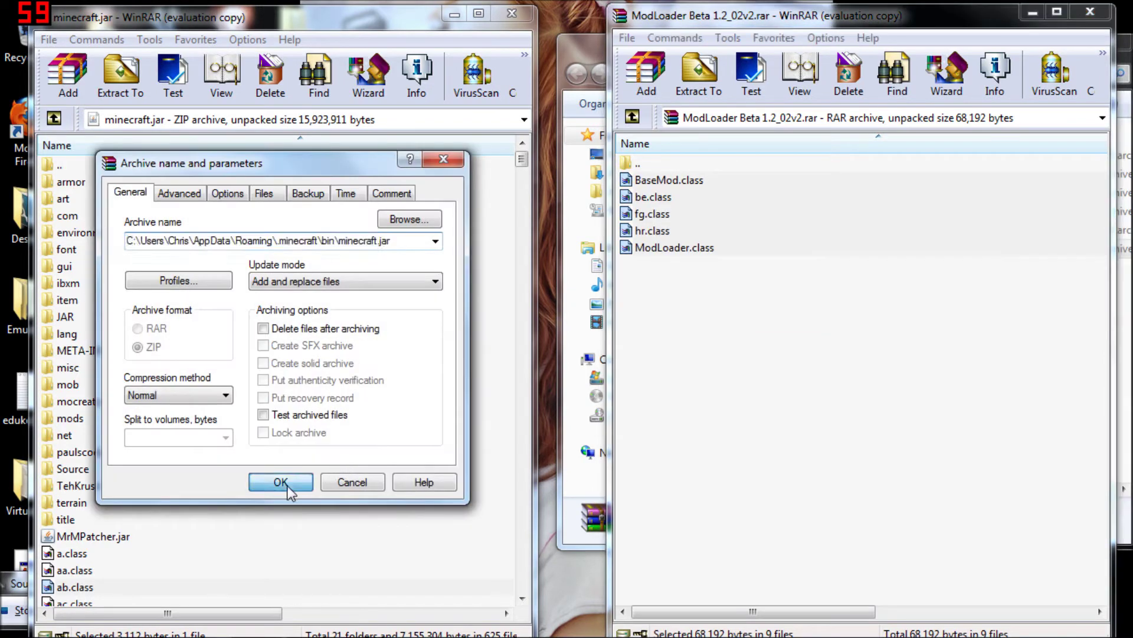
click(291, 481)
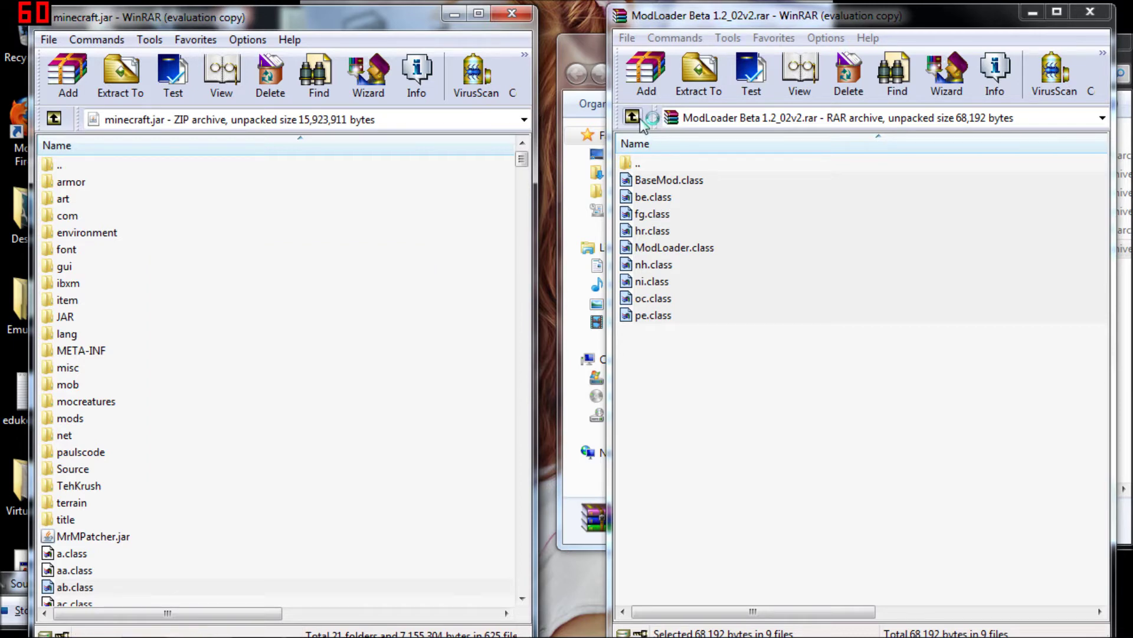
Copy dn.class and ib.class from MoreIDs (5).zip into minecraft.jar and confirm the update.
click(633, 117)
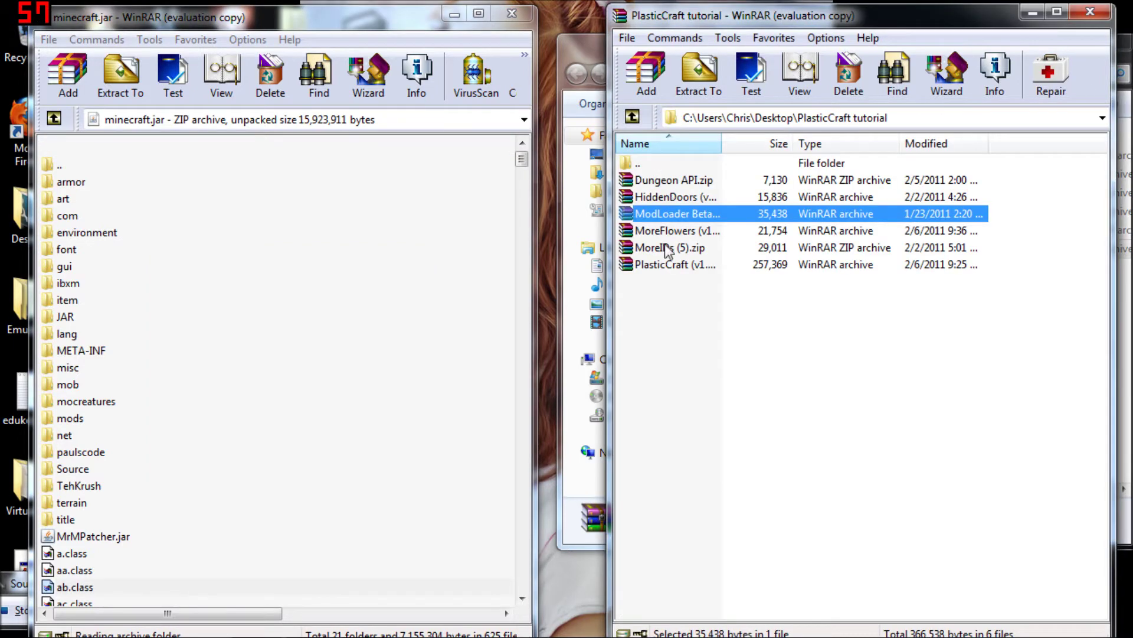
double_click(664, 246)
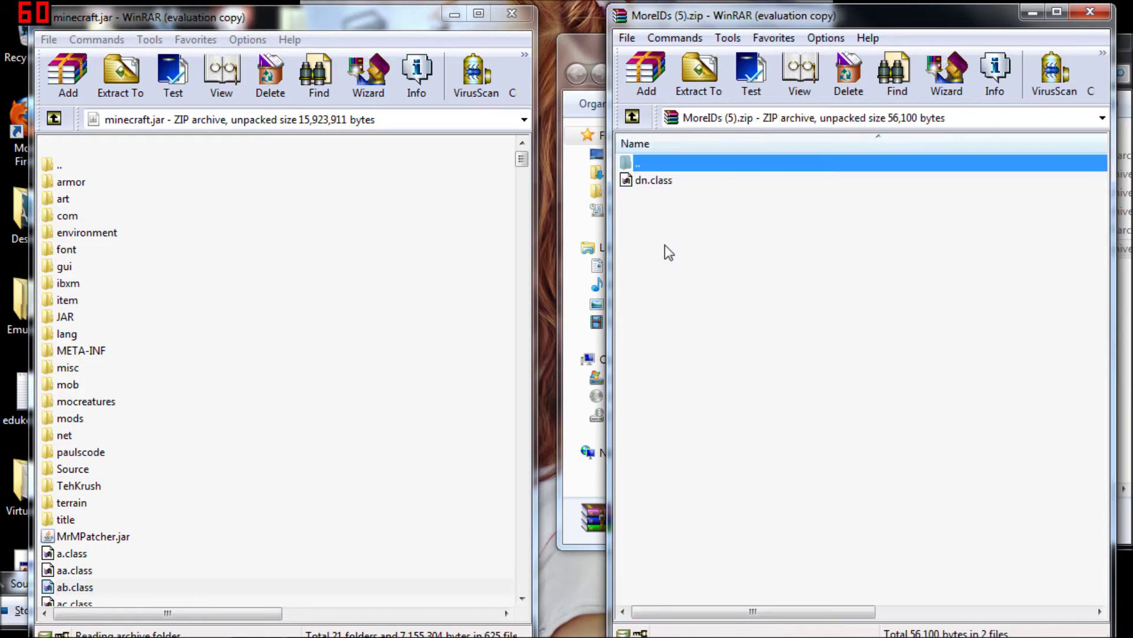
click(639, 183)
key(ctrl+a)
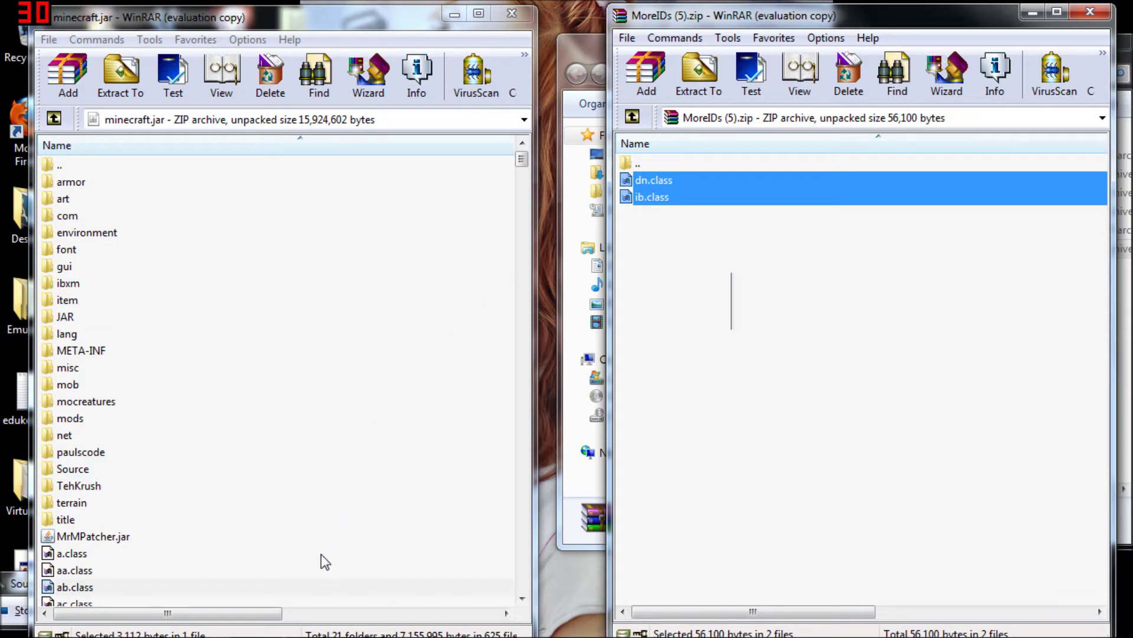
drag(322, 554, 321, 553)
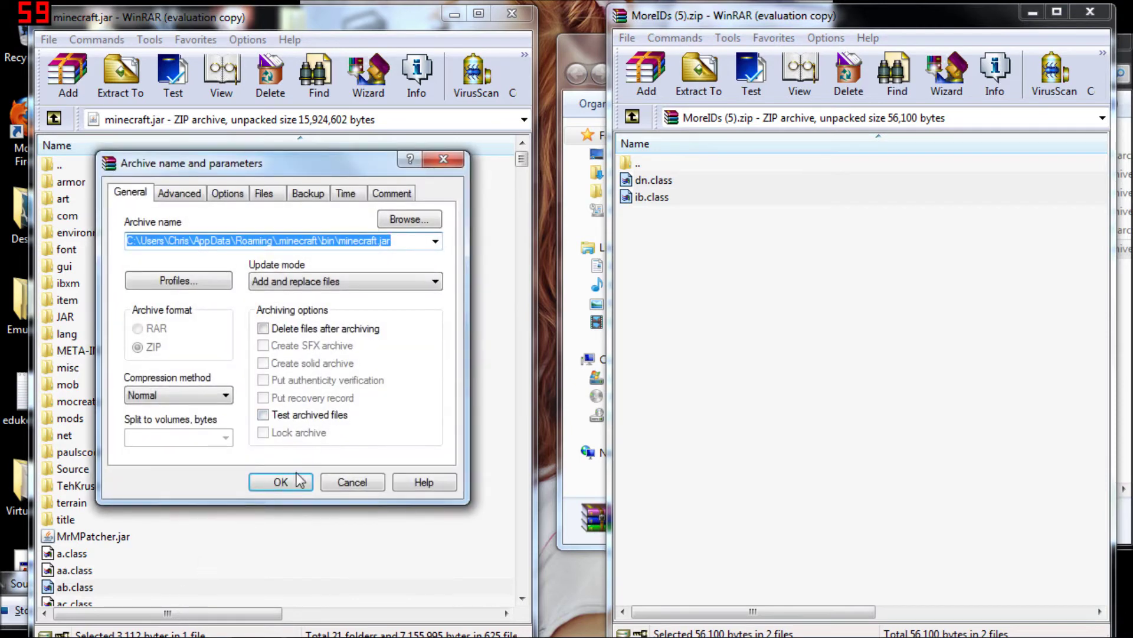
click(281, 481)
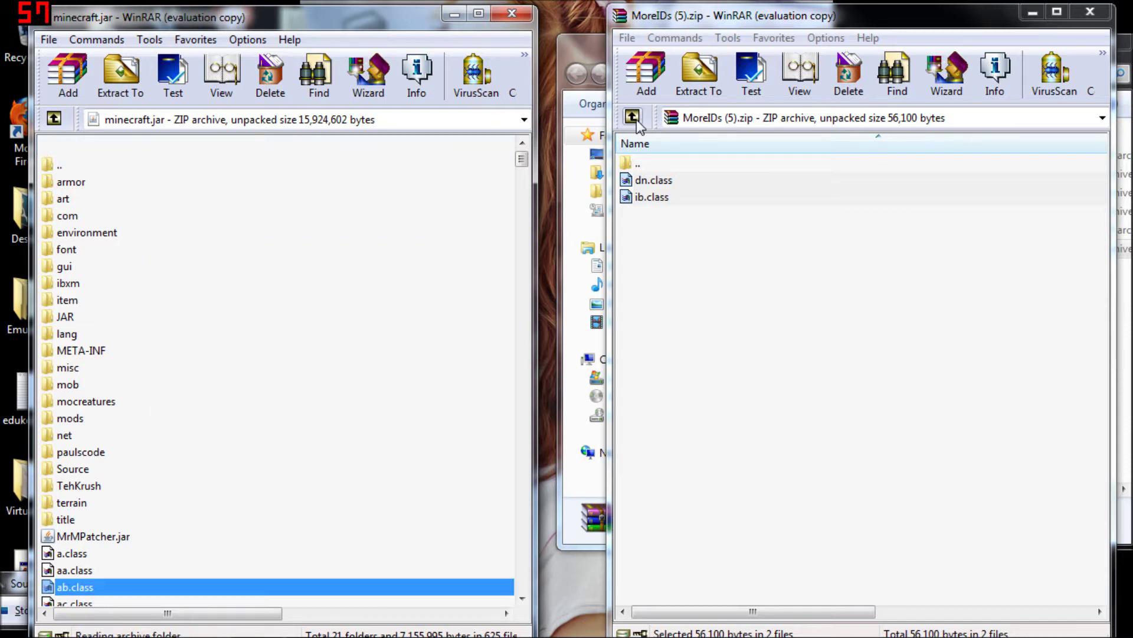
Open PlasticCraft (v1.3.2).rar and read its README installation notes.
click(636, 119)
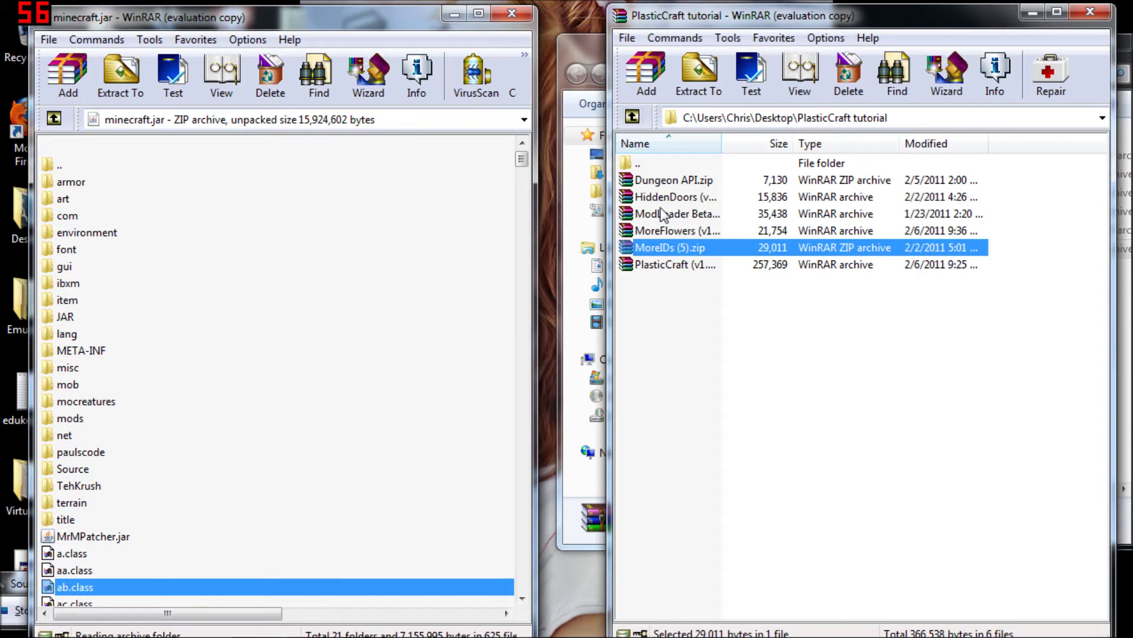
double_click(664, 264)
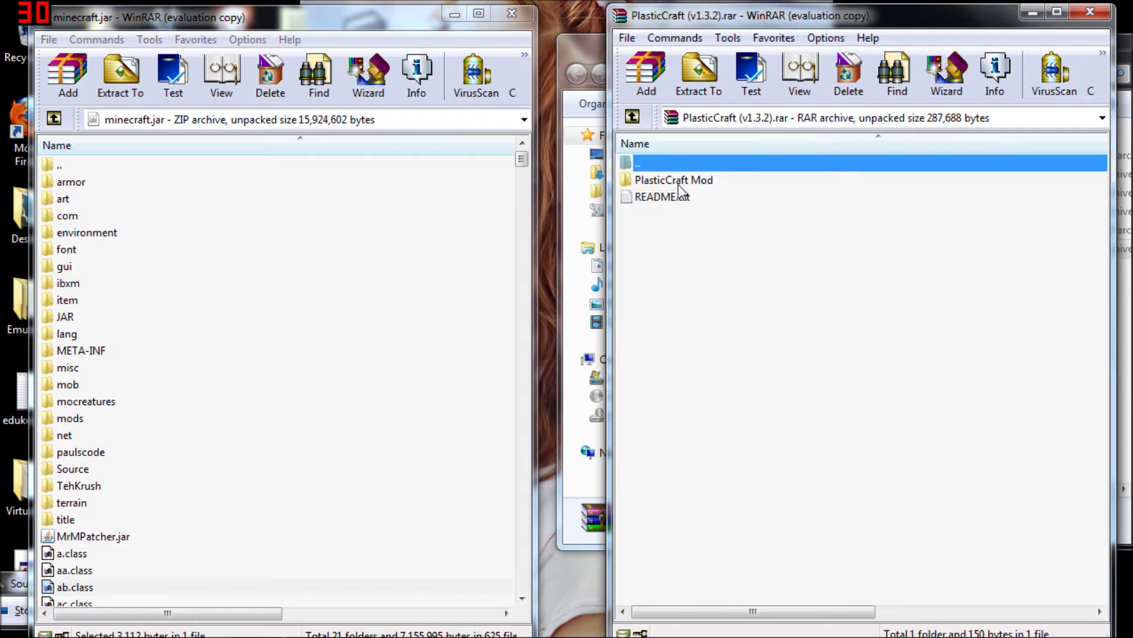
double_click(666, 197)
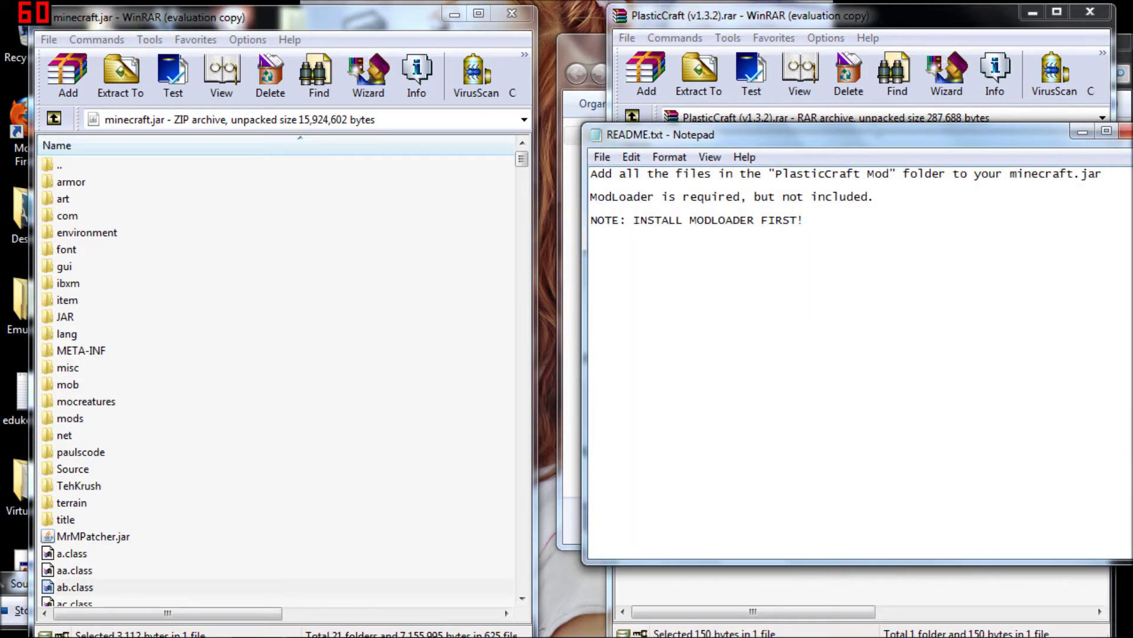
click(1126, 133)
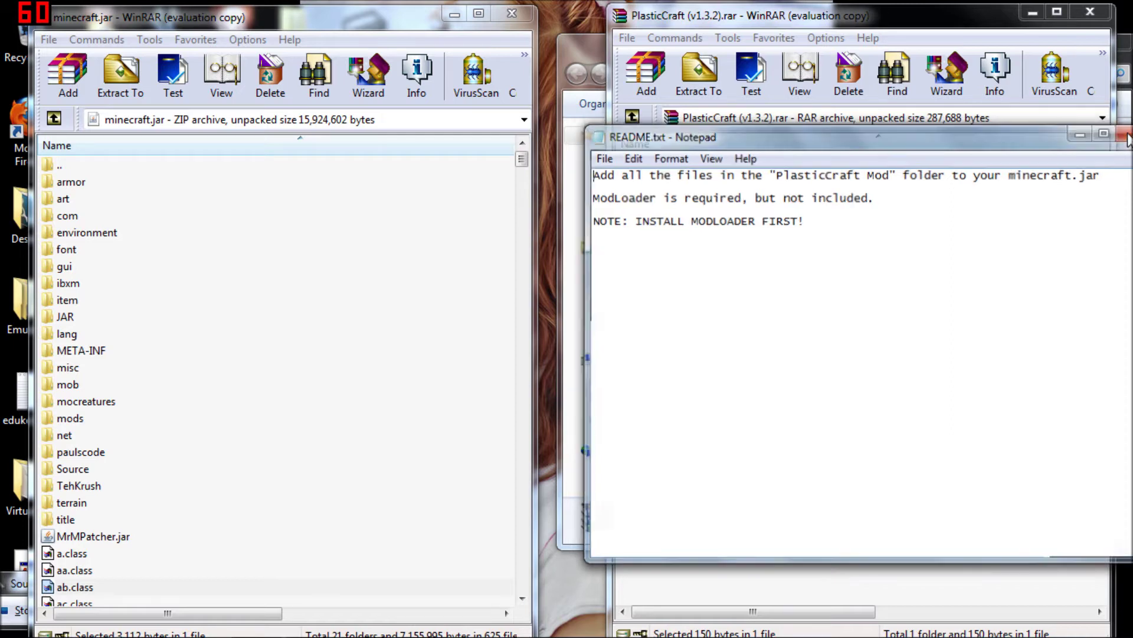
Add the whole PlasticCraft Mod folder contents into minecraft.jar and confirm.
double_click(682, 179)
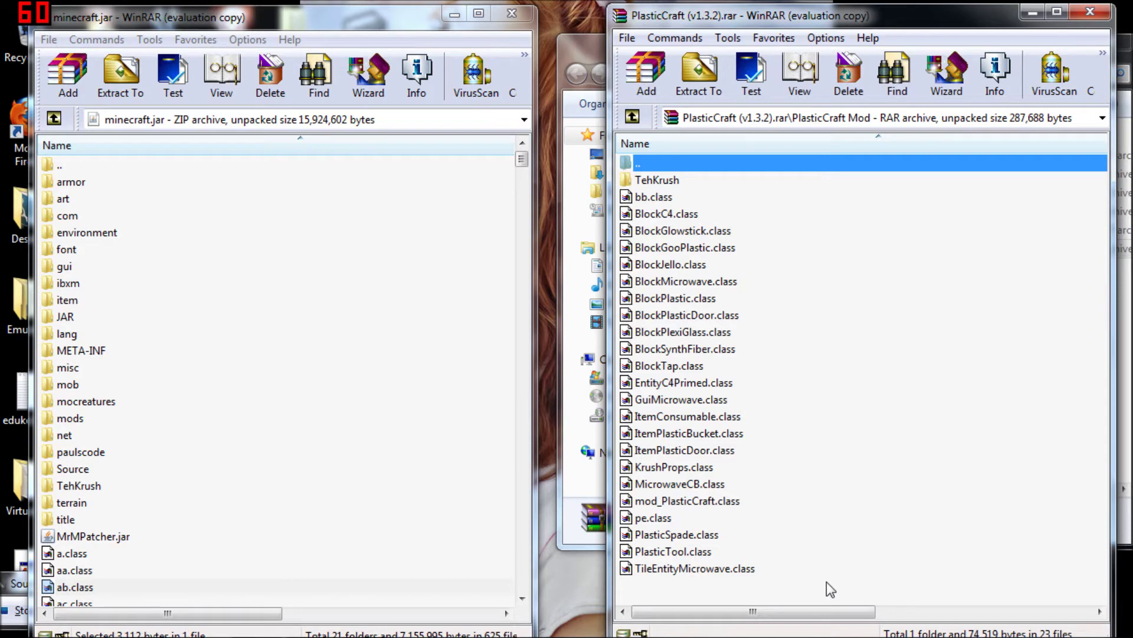
drag(791, 581, 780, 498)
drag(656, 354, 653, 182)
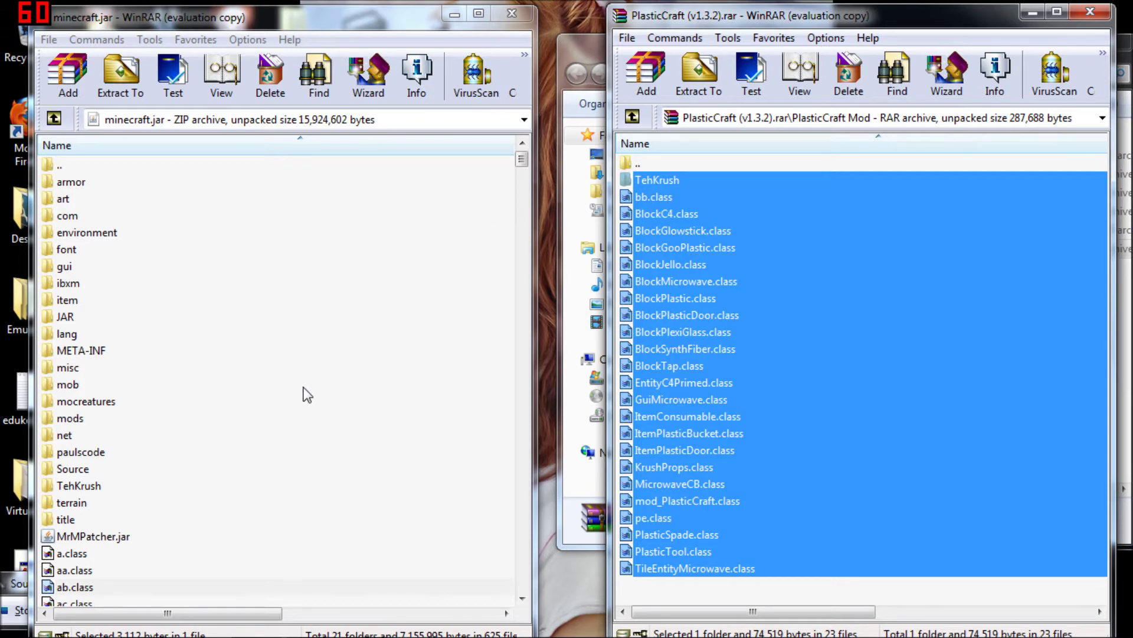
drag(303, 394, 302, 394)
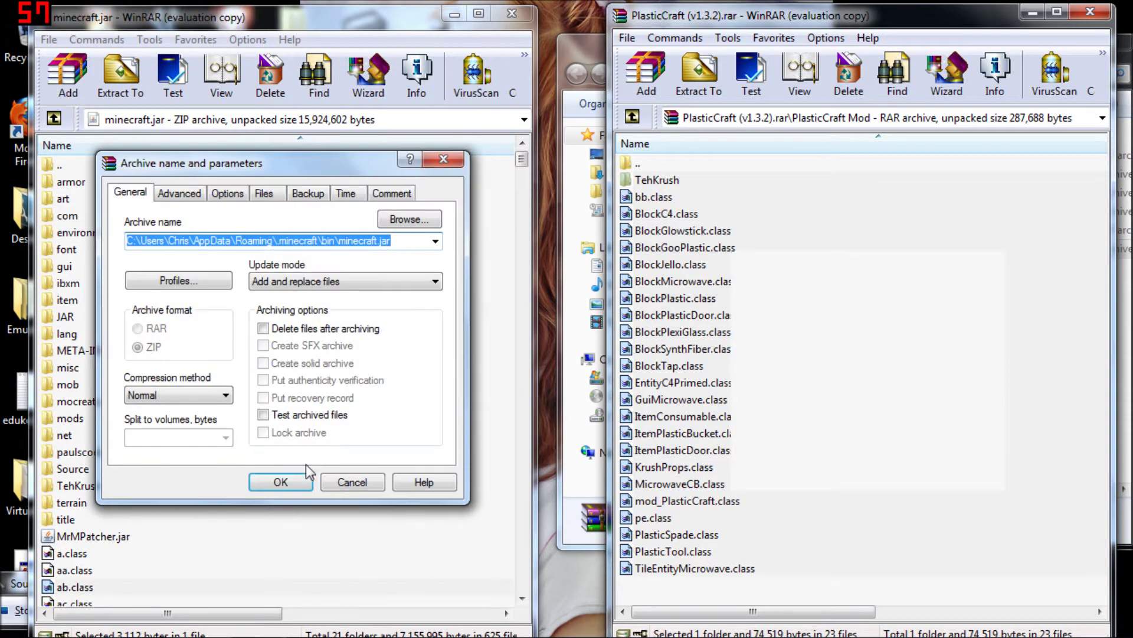
click(289, 480)
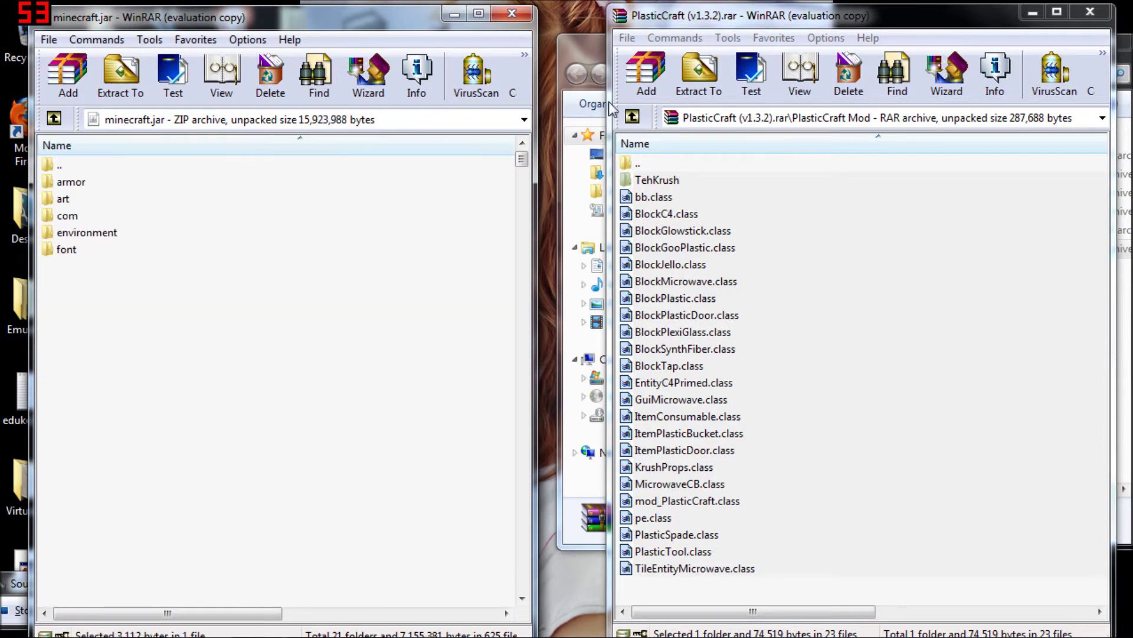
click(638, 123)
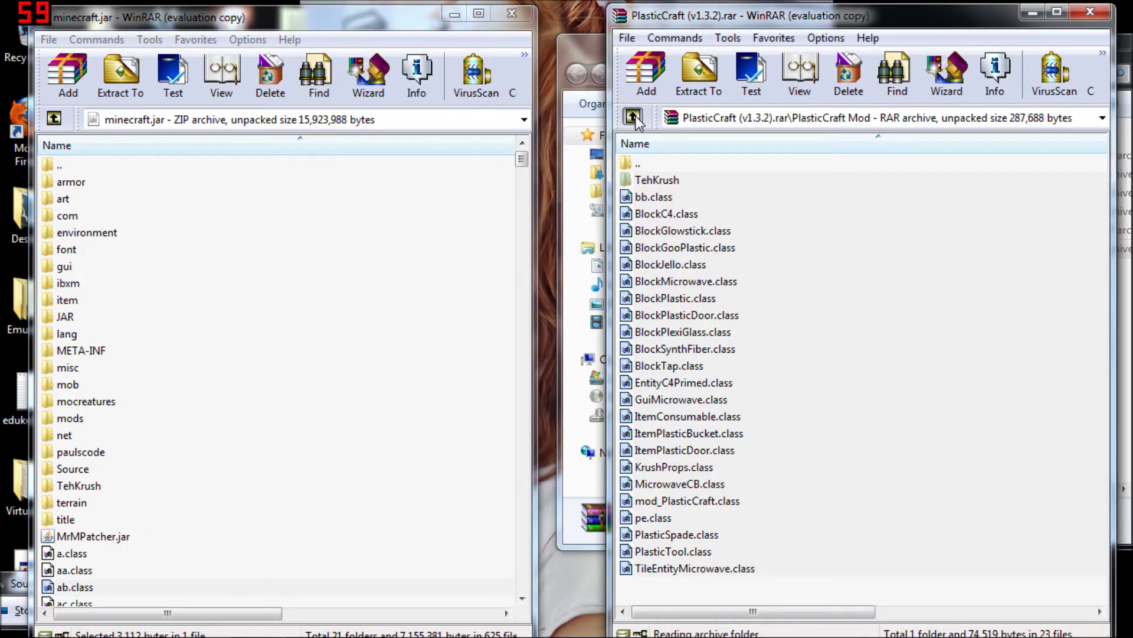
Open HiddenDoors (v1).rar and read its README installation notes.
click(632, 117)
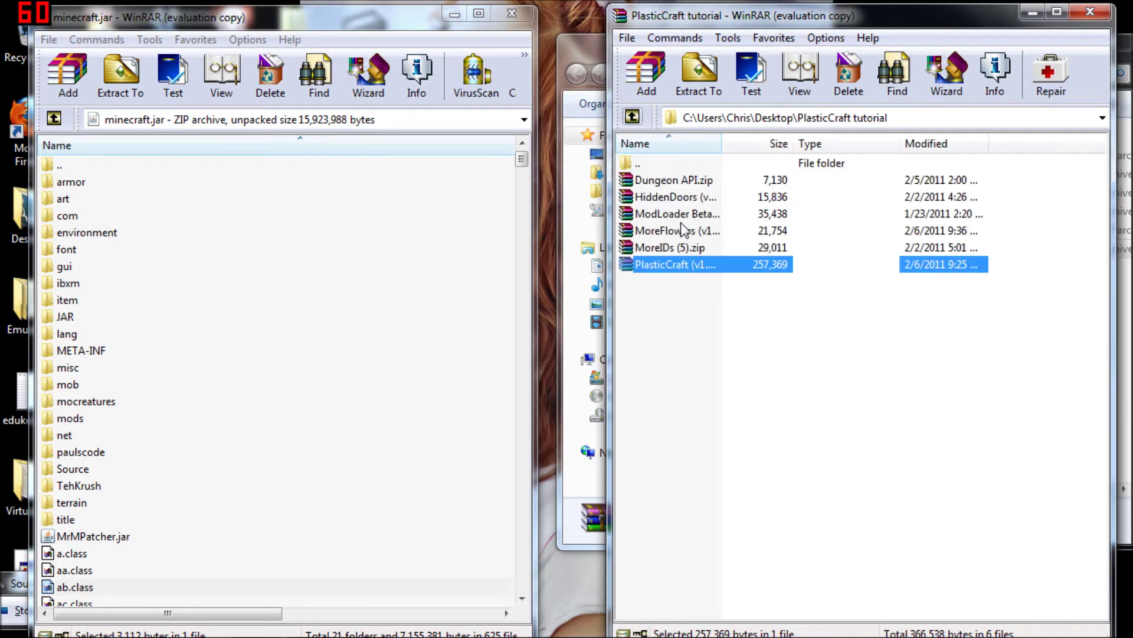
double_click(673, 197)
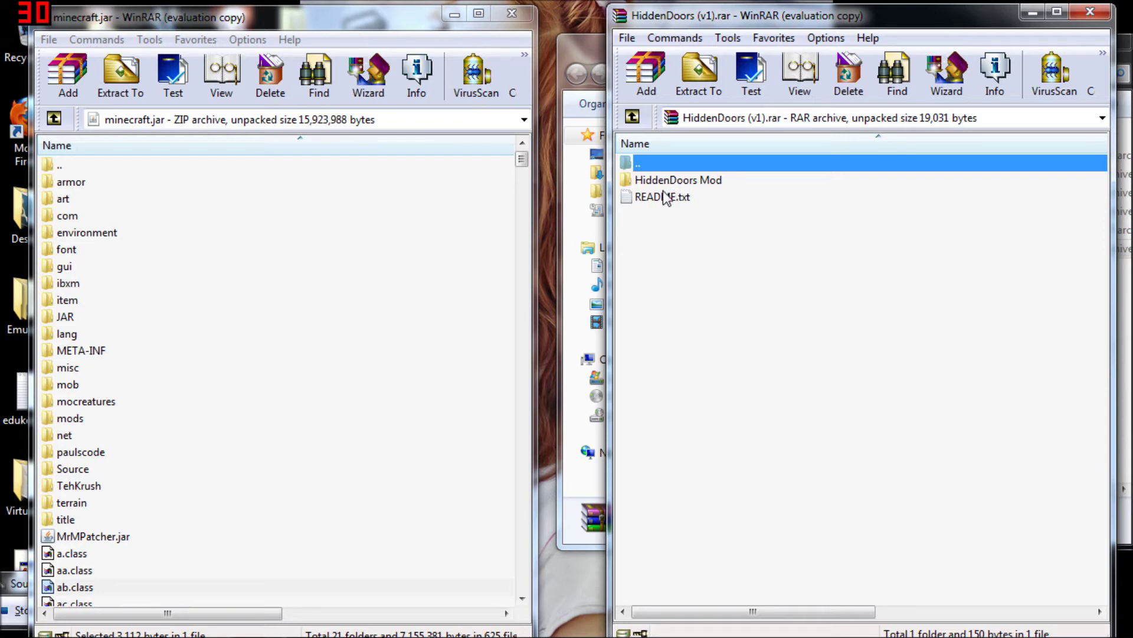
click(664, 198)
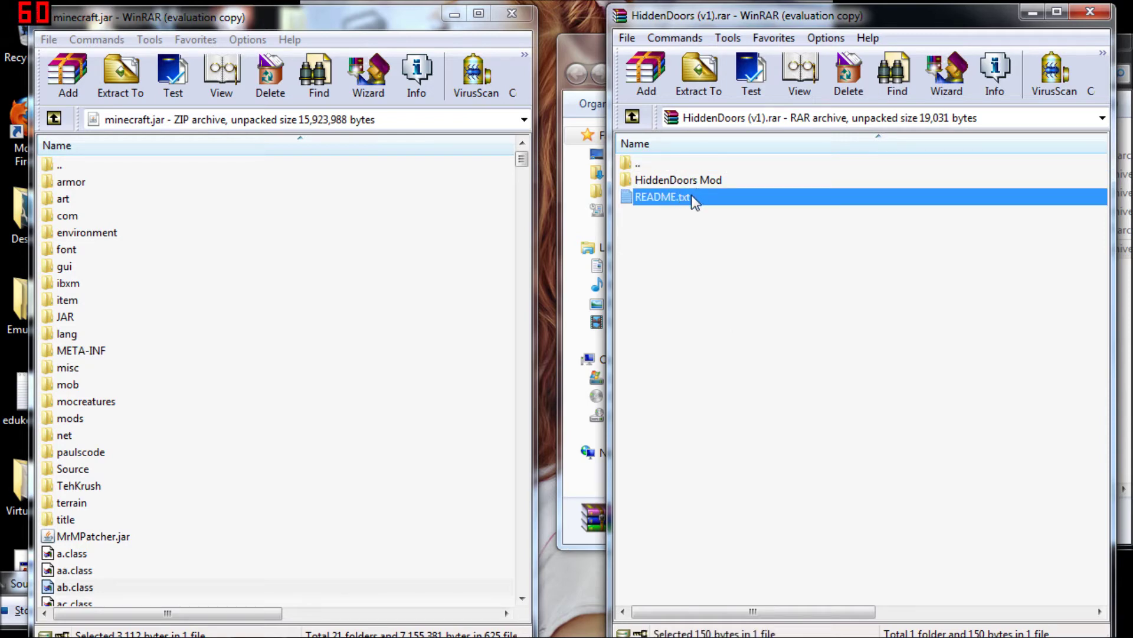
double_click(691, 197)
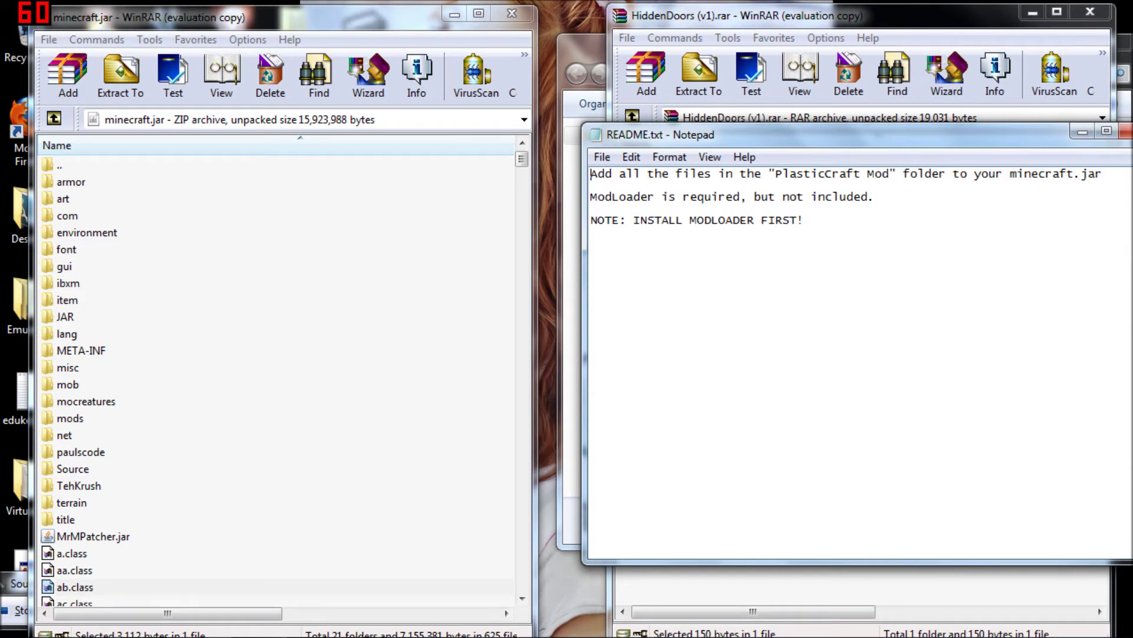
click(1123, 131)
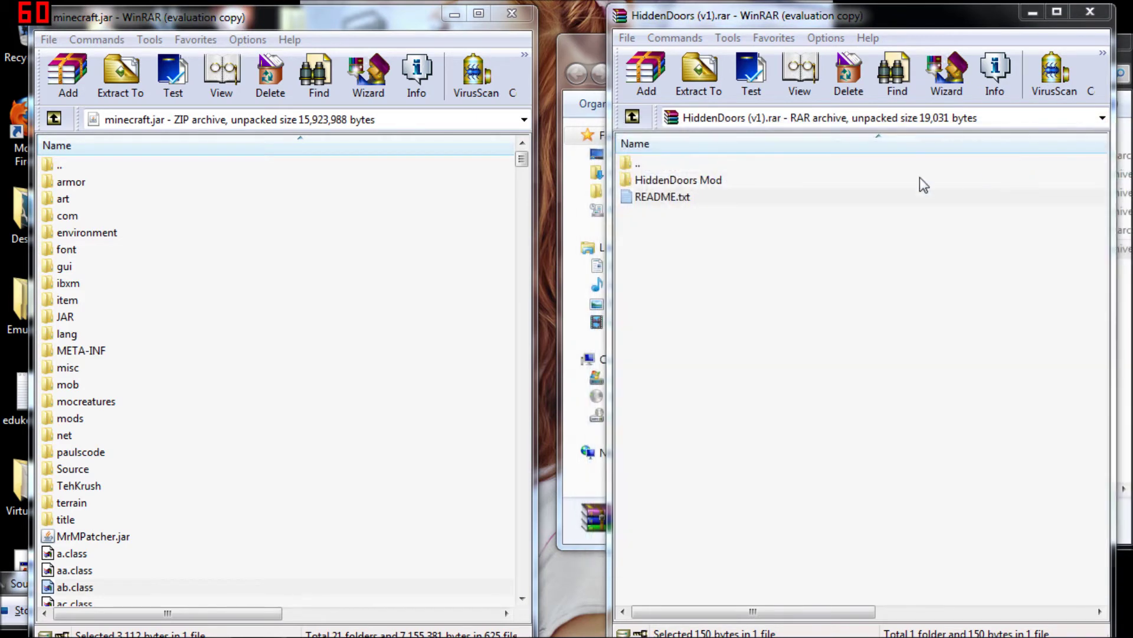
Add the HiddenDoors Mod files into minecraft.jar, then return to the PlasticCraft tutorial folder.
double_click(690, 180)
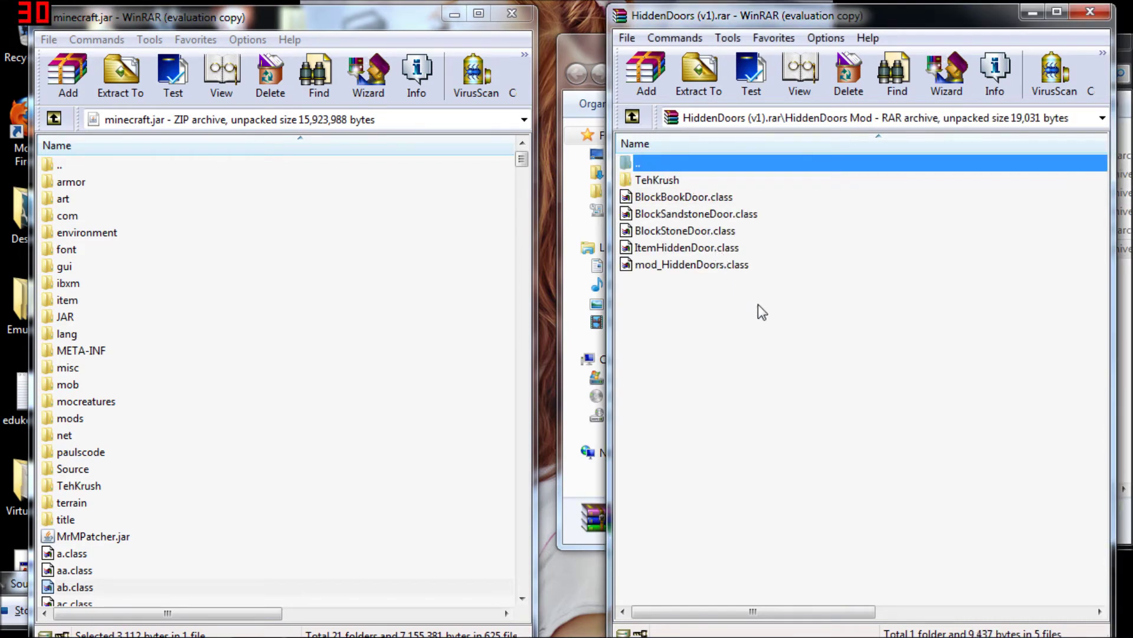
drag(758, 304, 648, 183)
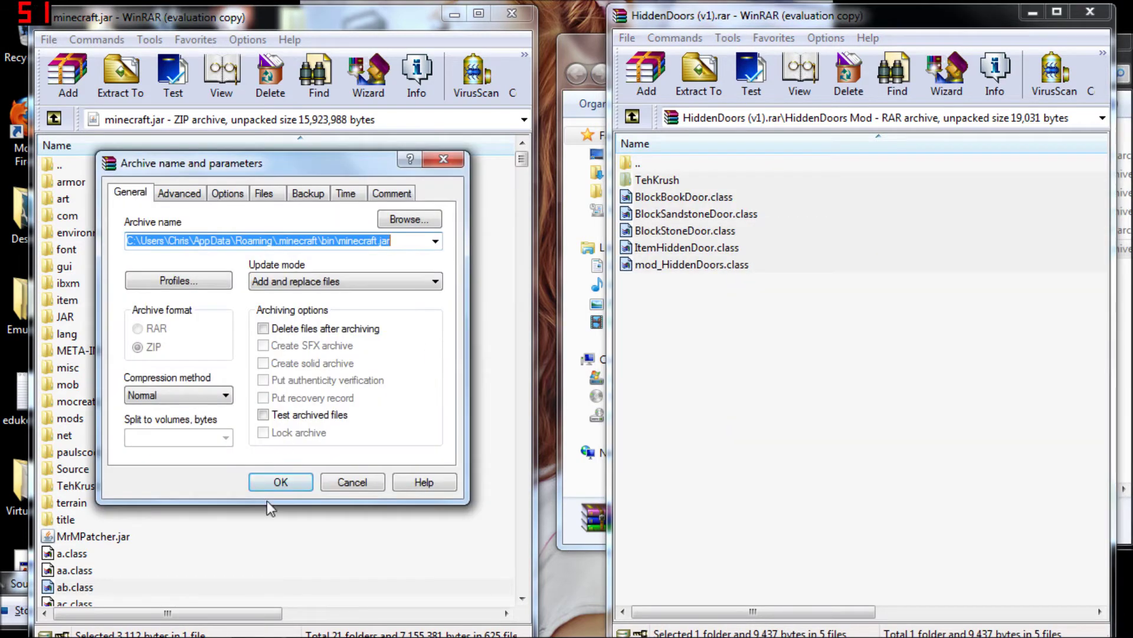
click(282, 469)
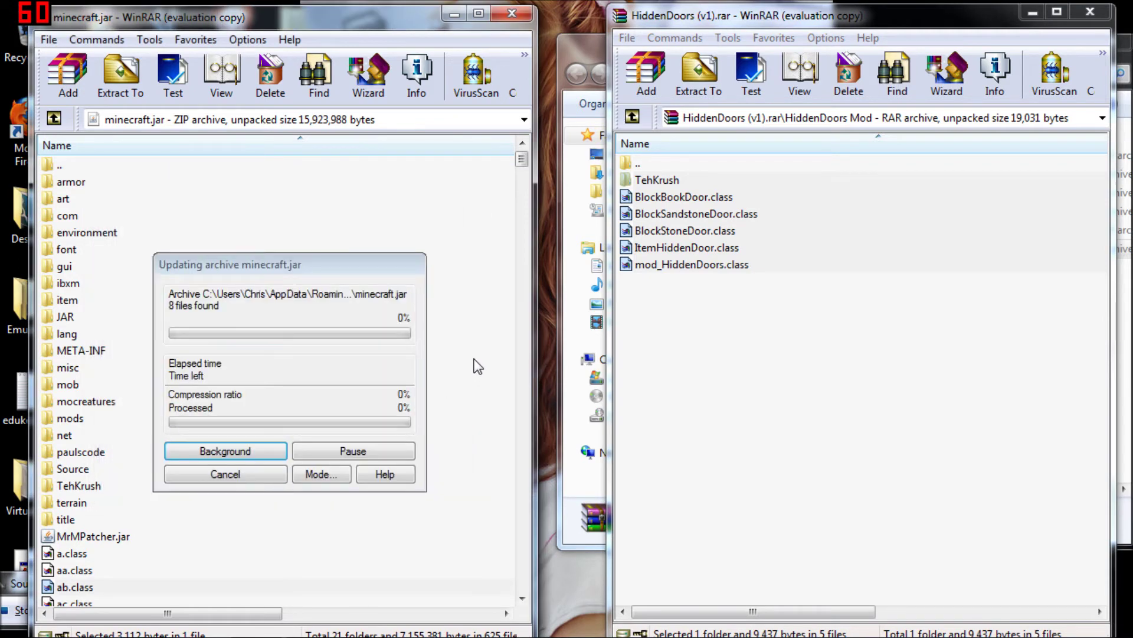
click(645, 119)
key(ctrl+a)
click(636, 119)
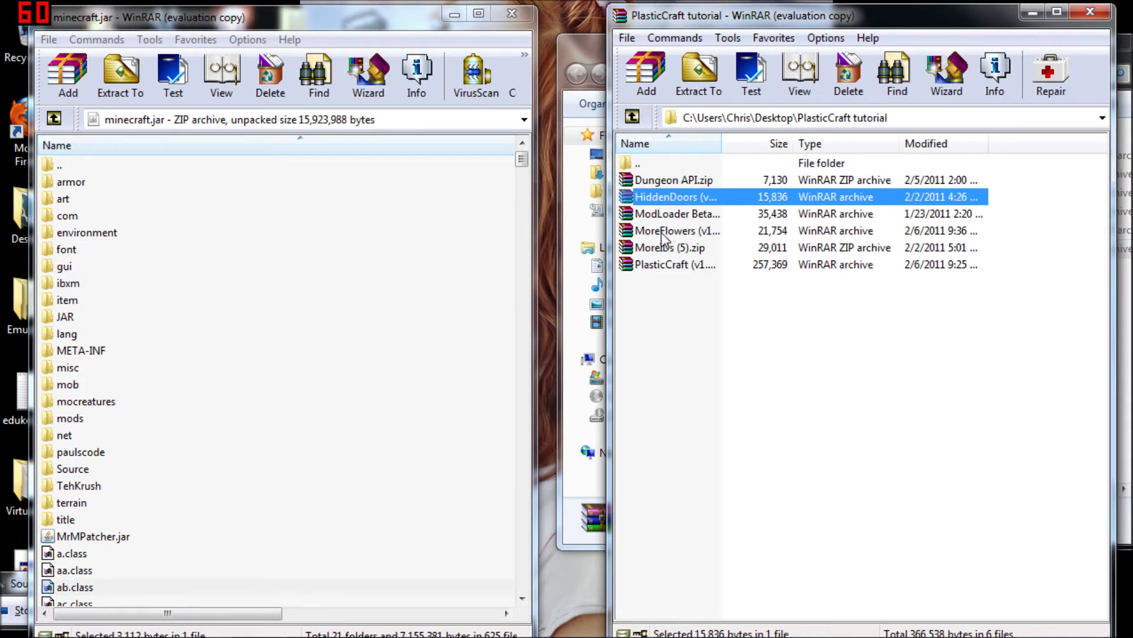
Open MoreFlowers (v1).rar and read its README installation notes.
click(664, 232)
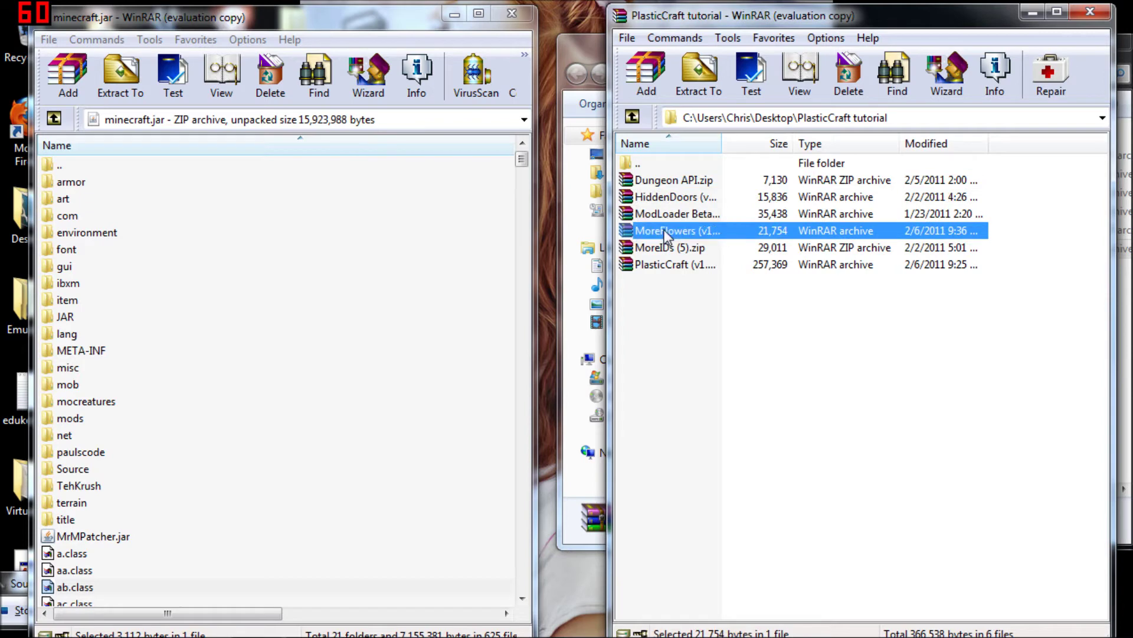
double_click(664, 229)
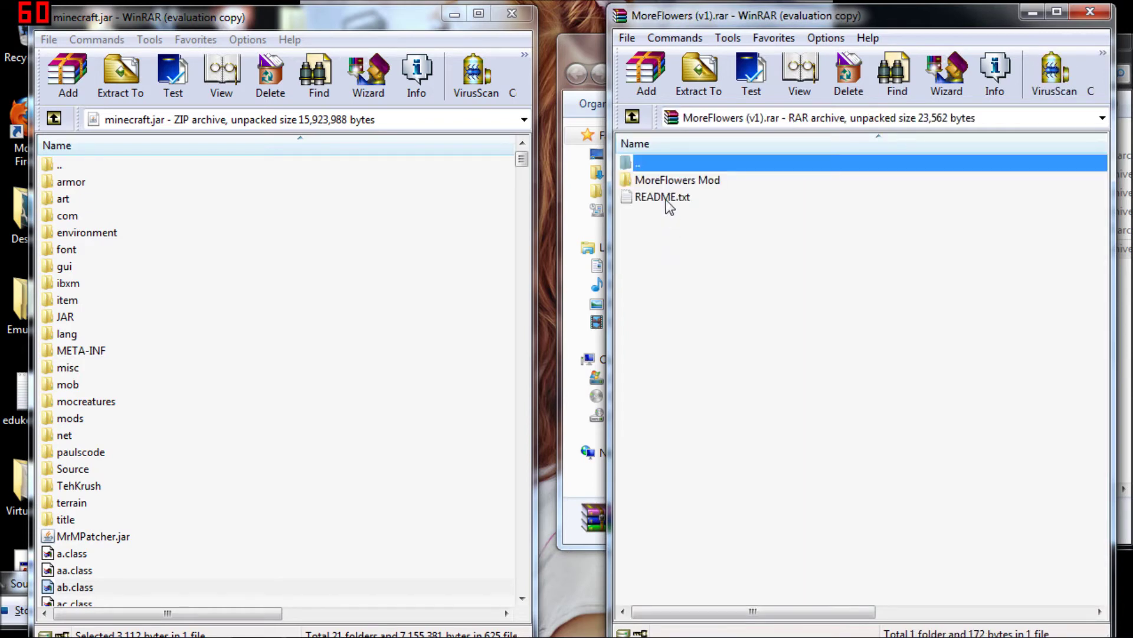
double_click(669, 198)
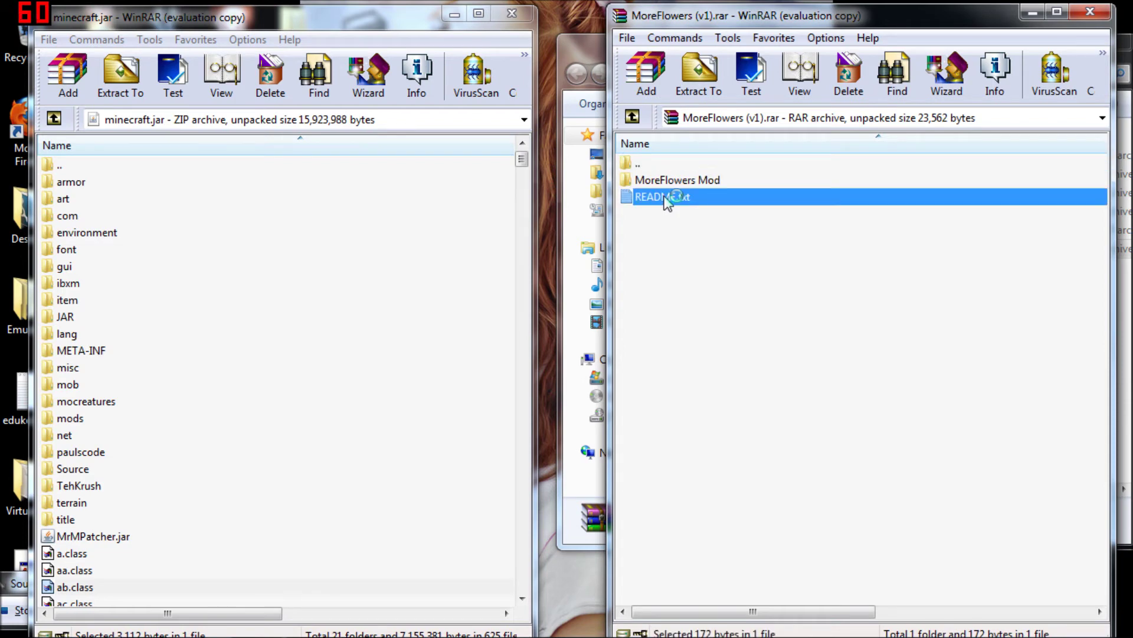
double_click(727, 197)
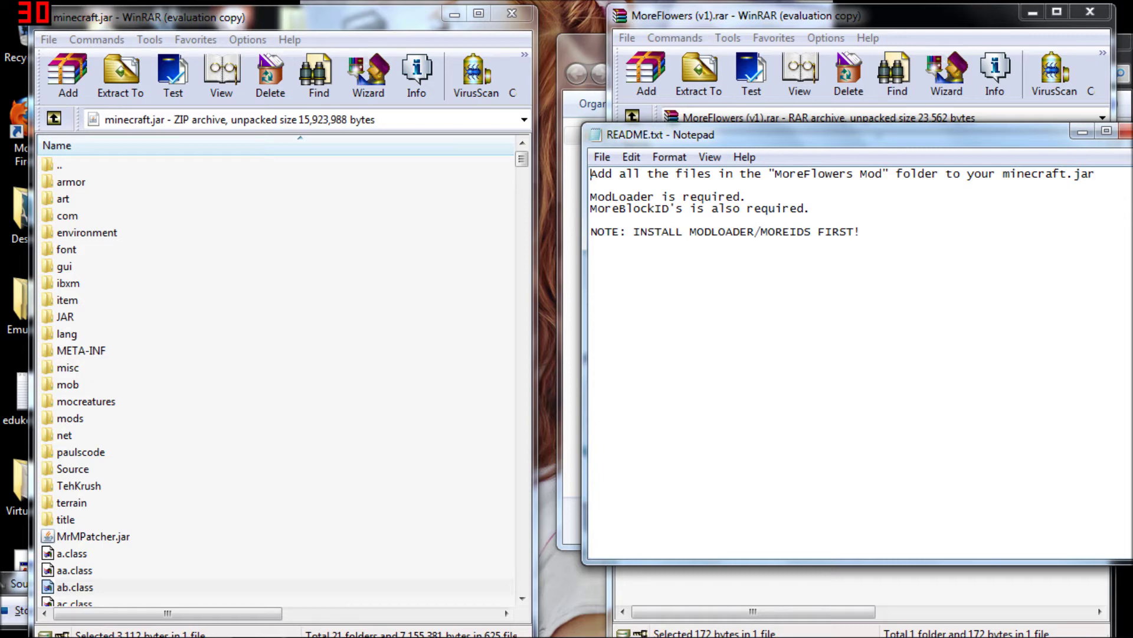
click(1124, 131)
Add TehKrush and mod_MoreFlowers.class into minecraft.jar, then close the MoreFlowers window.
double_click(691, 182)
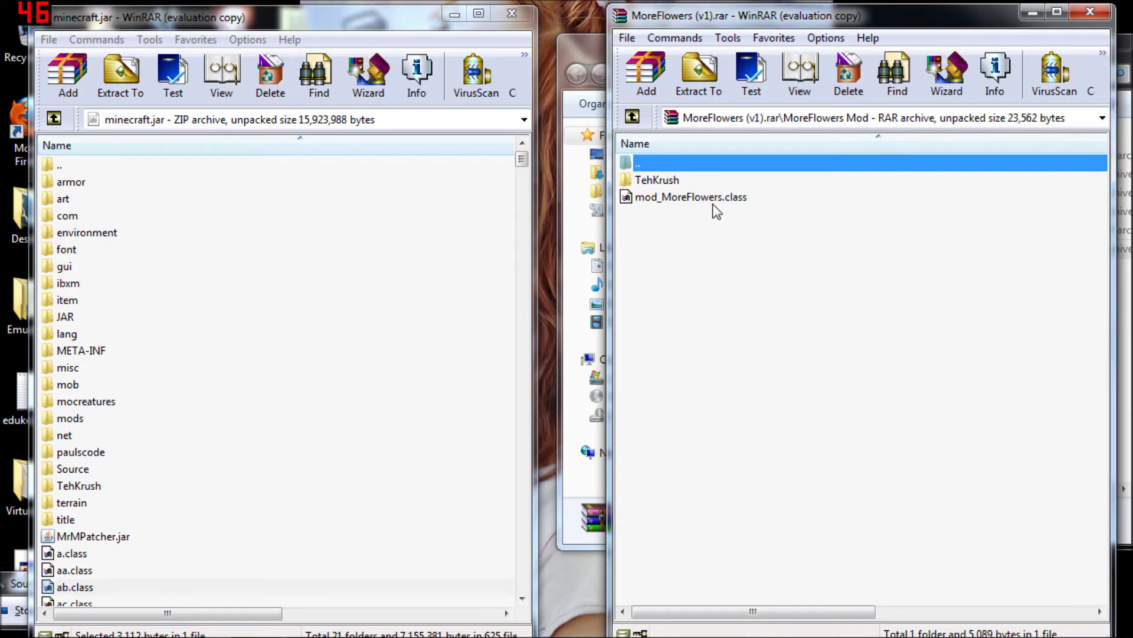
drag(721, 221, 656, 183)
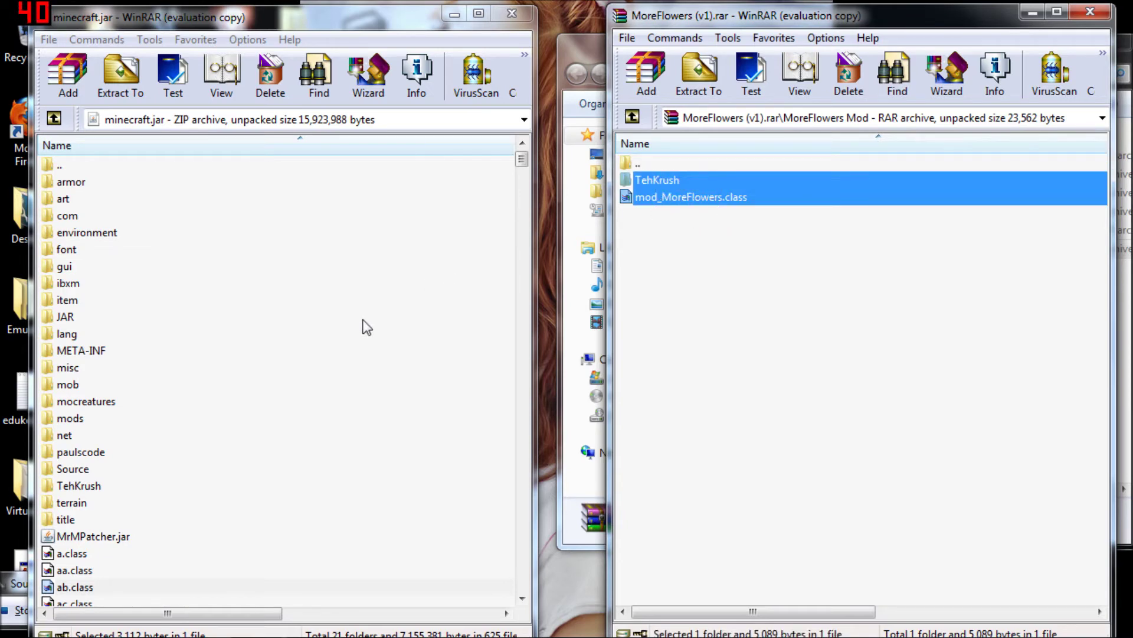
drag(656, 184, 346, 335)
click(272, 478)
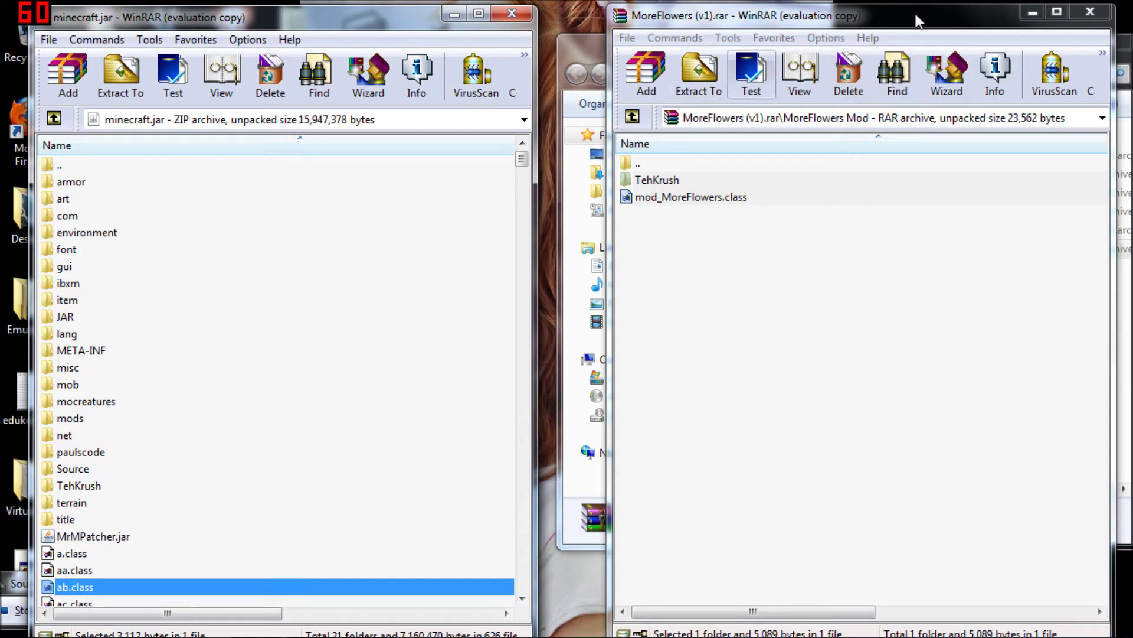
click(1084, 14)
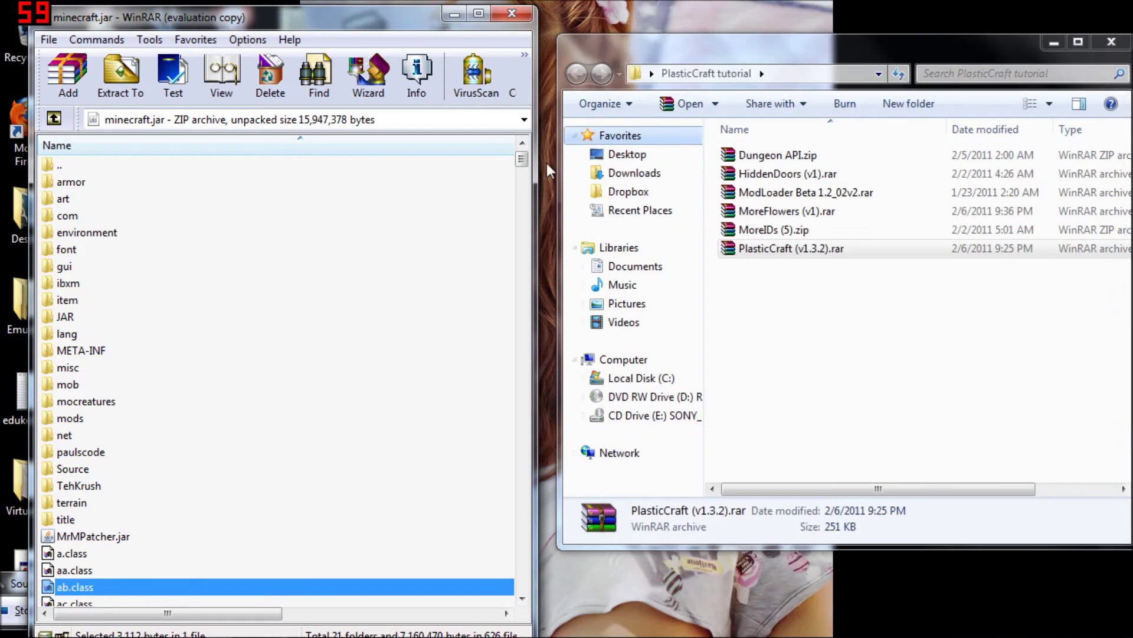
Select META-INF in minecraft.jar and close the PlasticCraft tutorial folder window.
click(94, 352)
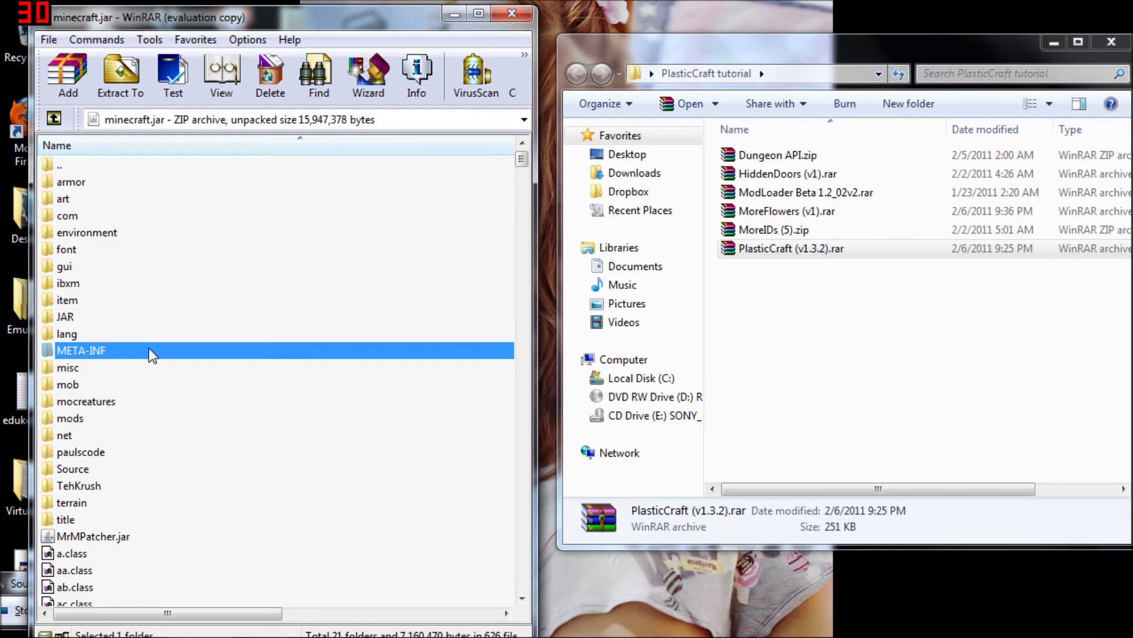
click(1111, 42)
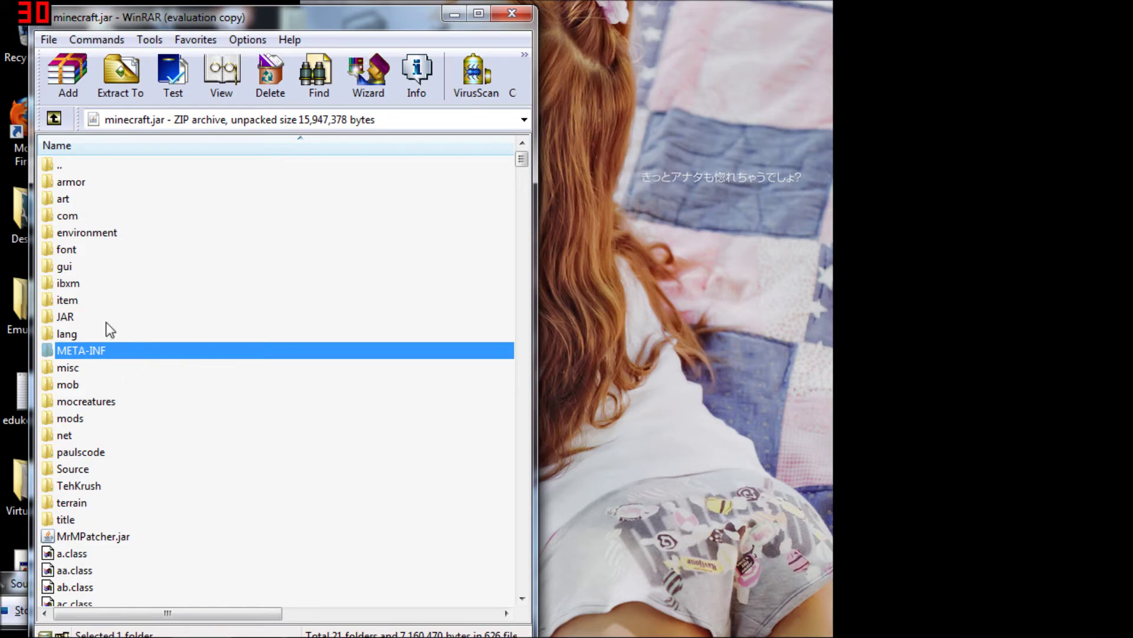
Look inside the META-INF folder, then return to the top of minecraft.jar.
double_click(113, 352)
click(55, 118)
right_click(117, 350)
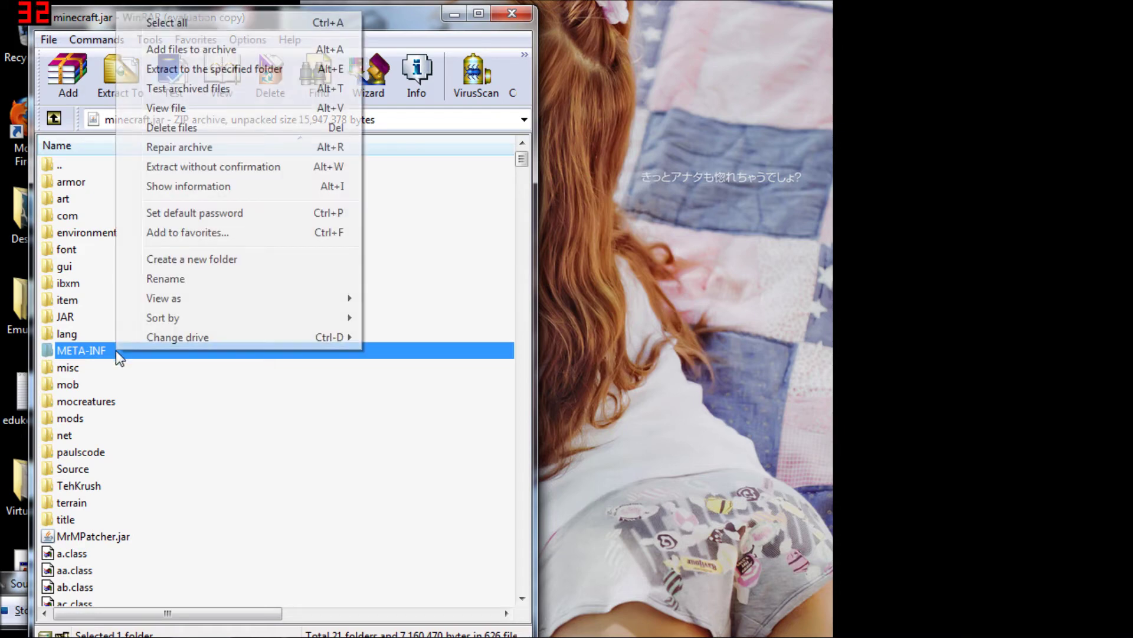
click(194, 361)
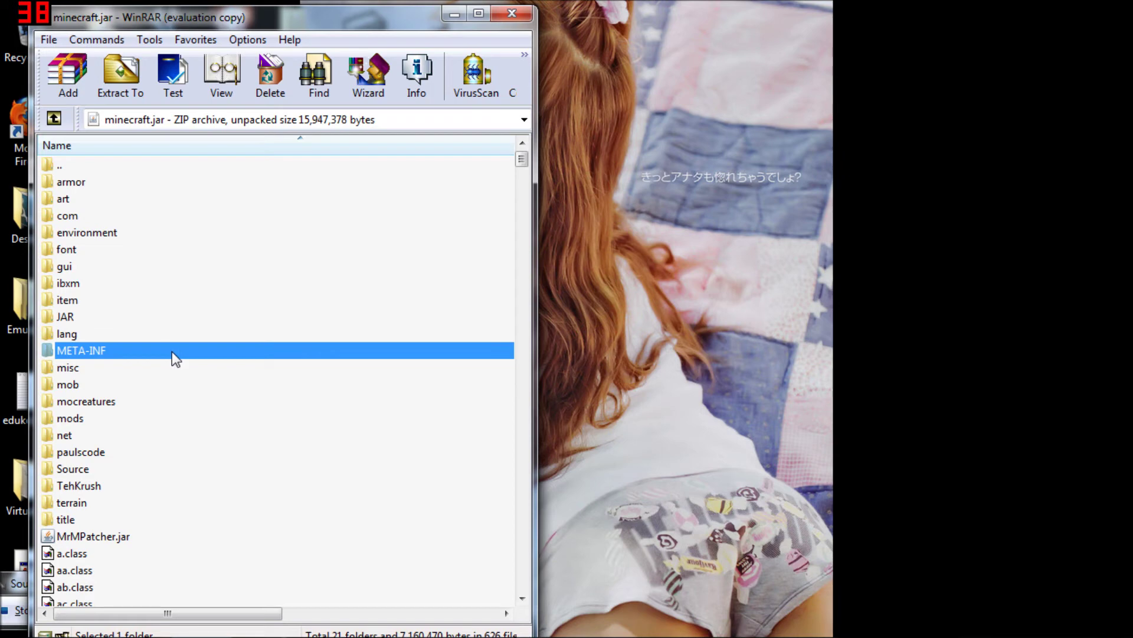
Delete META-INF from minecraft.jar and close the archive window.
right_click(95, 350)
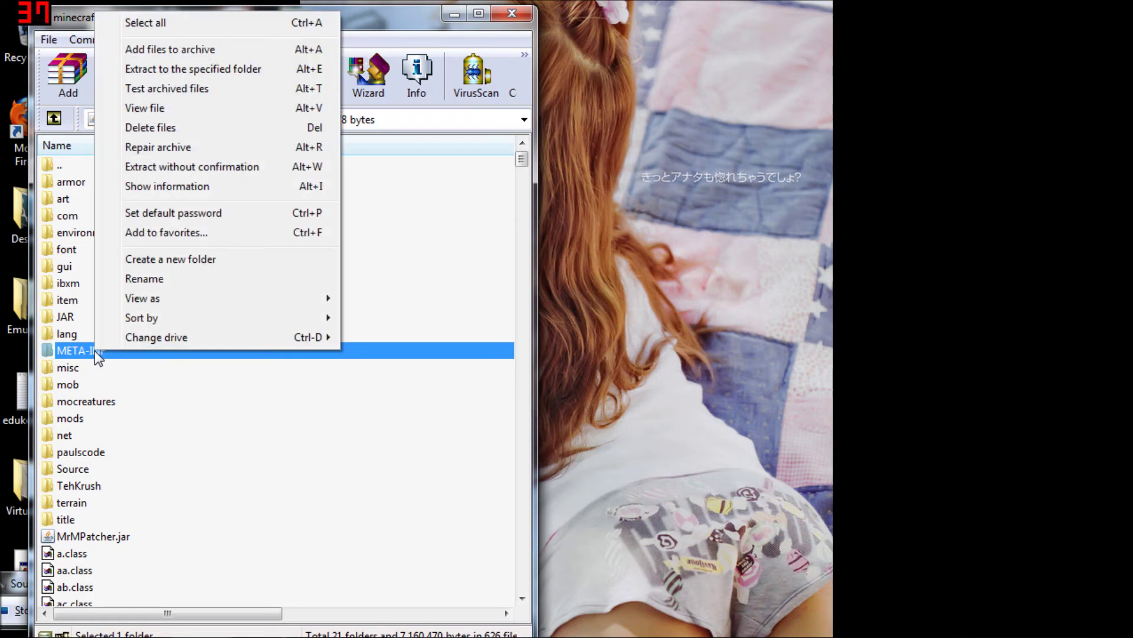
click(157, 129)
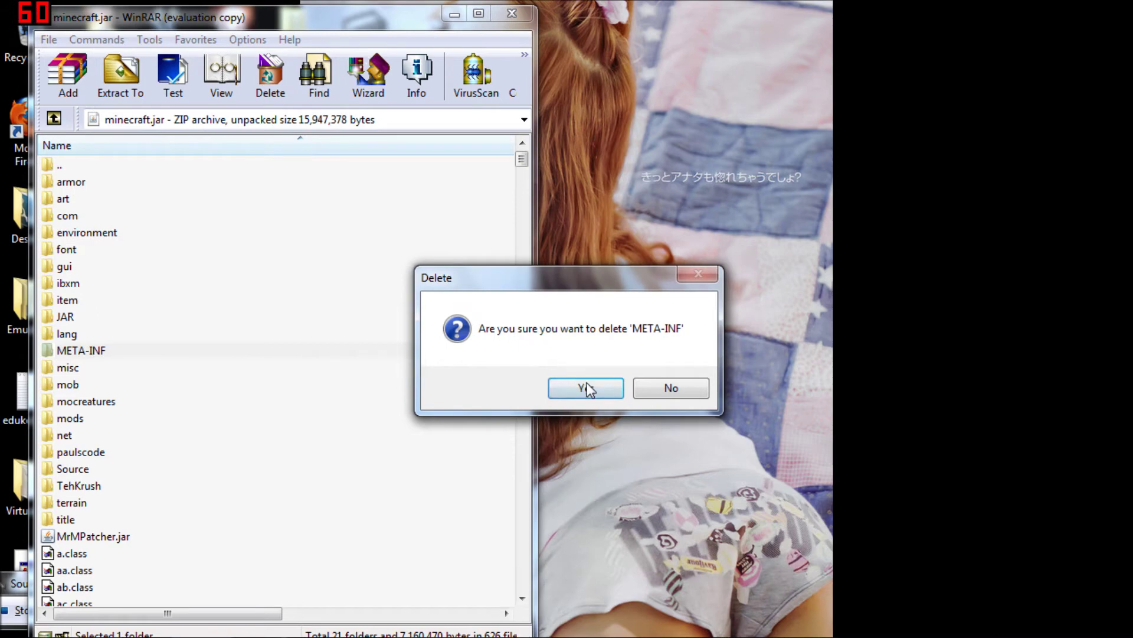
click(586, 387)
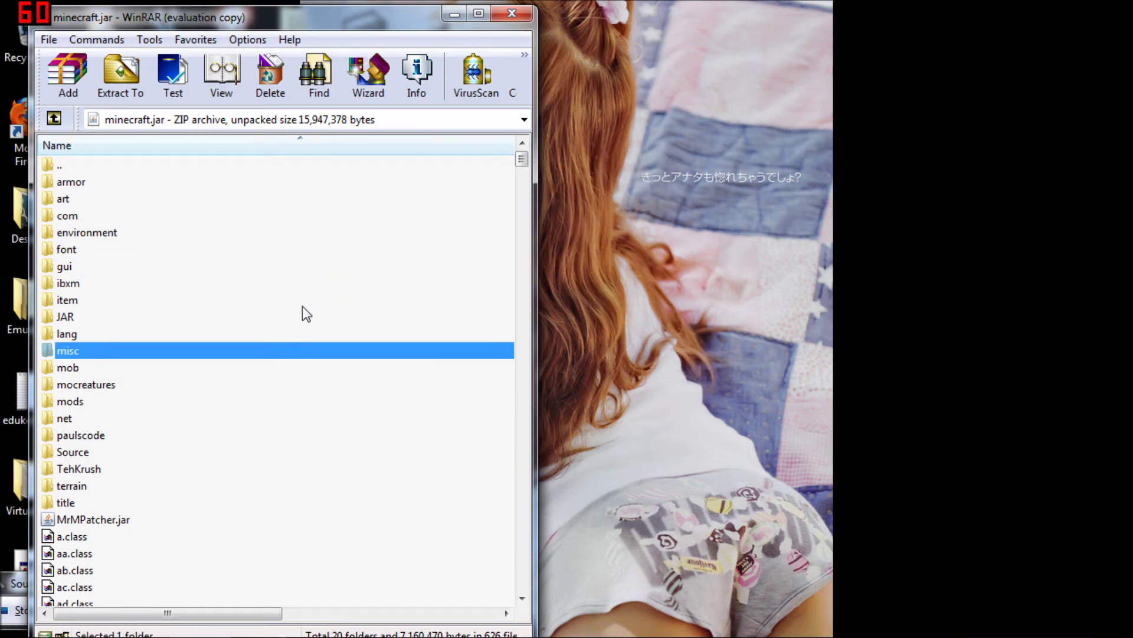
scroll(302, 314, down, 3)
scroll(327, 257, up, 2)
scroll(325, 258, up, 1)
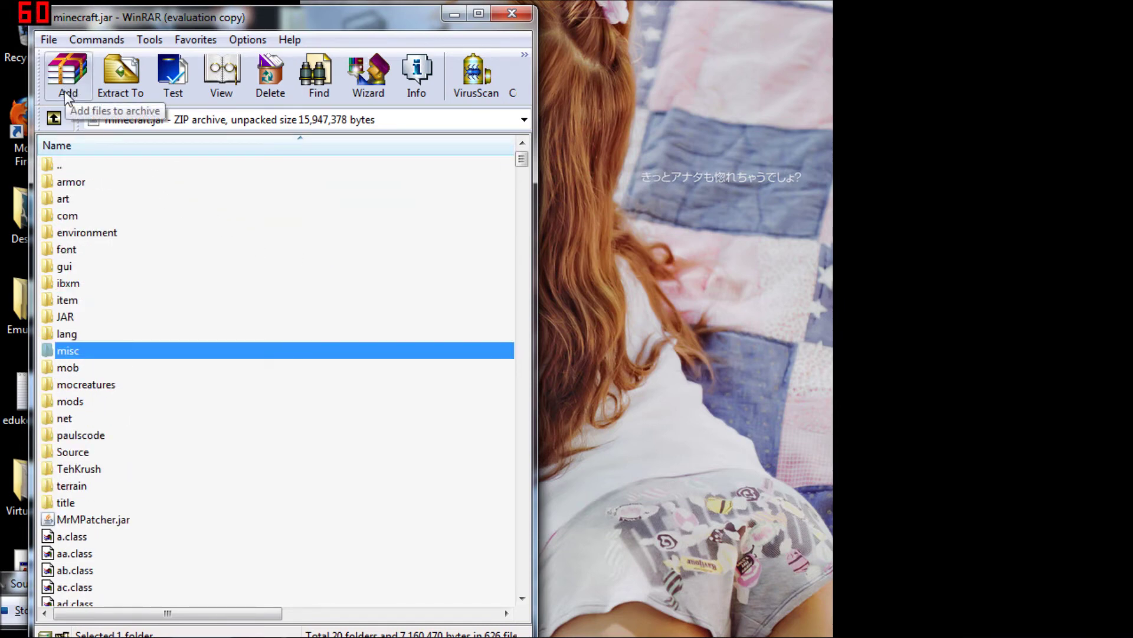
click(511, 15)
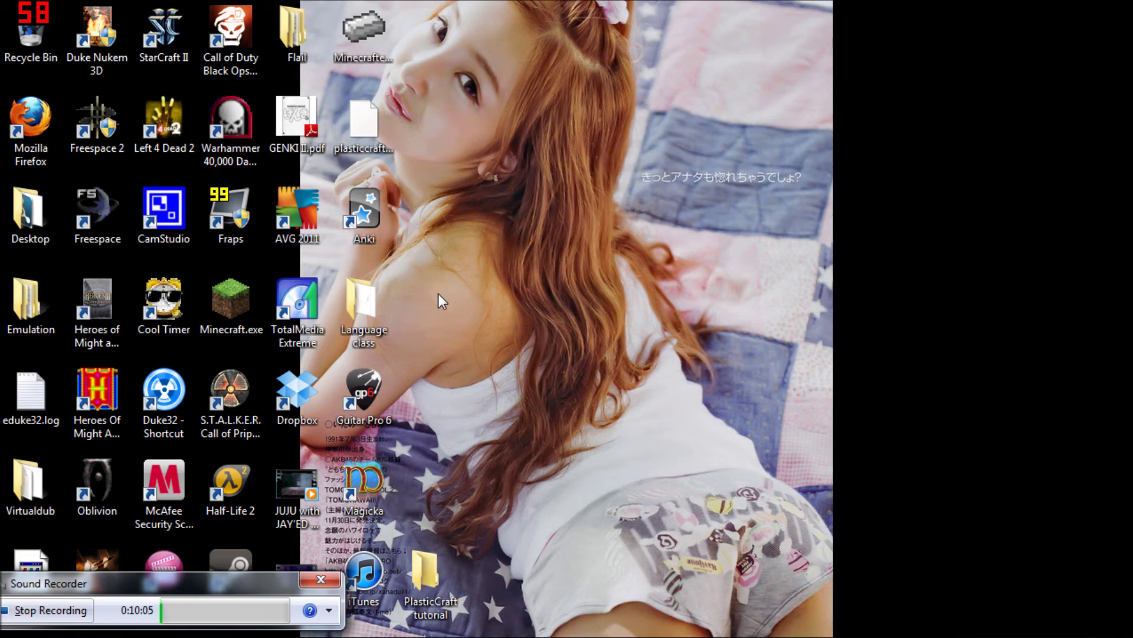
Launch Minecraft.exe from the desktop and log in through the launcher.
double_click(247, 285)
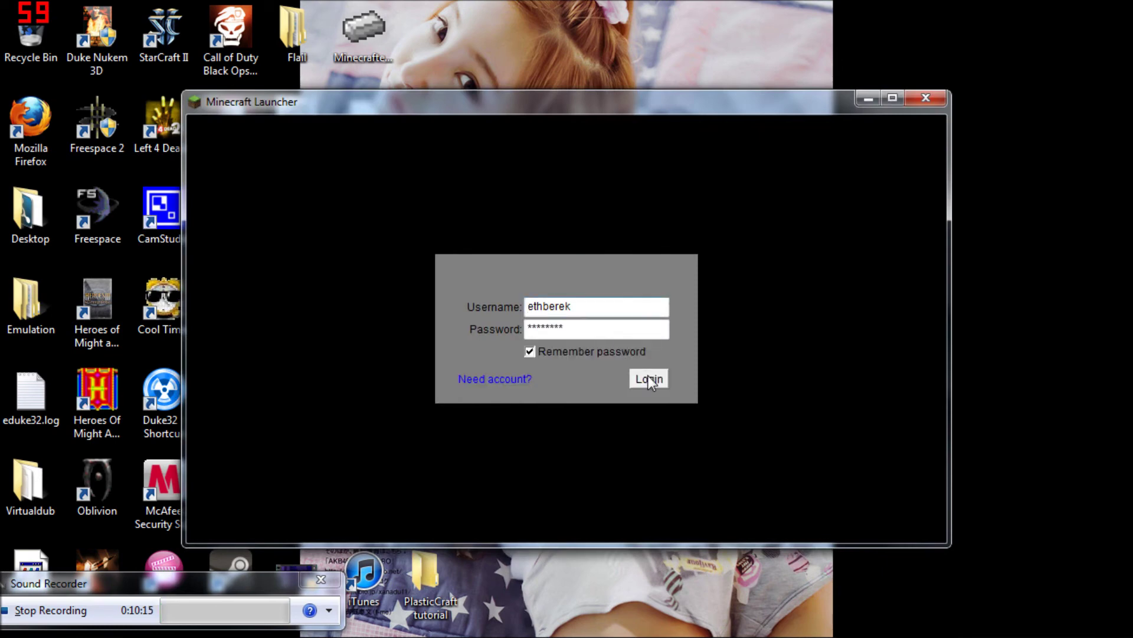
click(648, 379)
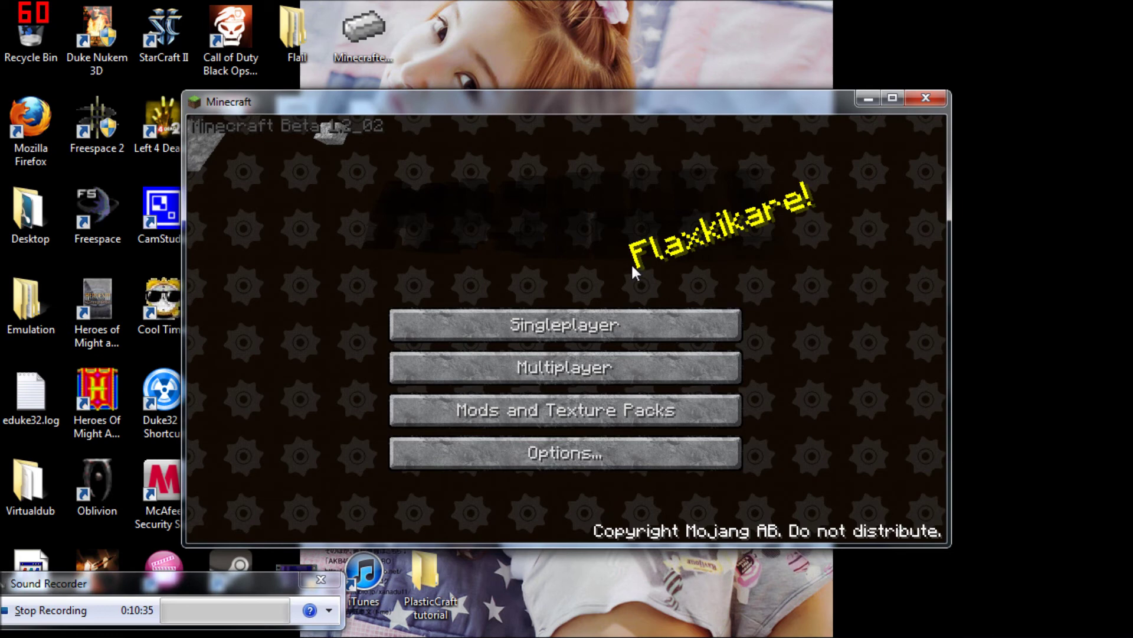
Start Singleplayer and load World 3.
click(575, 318)
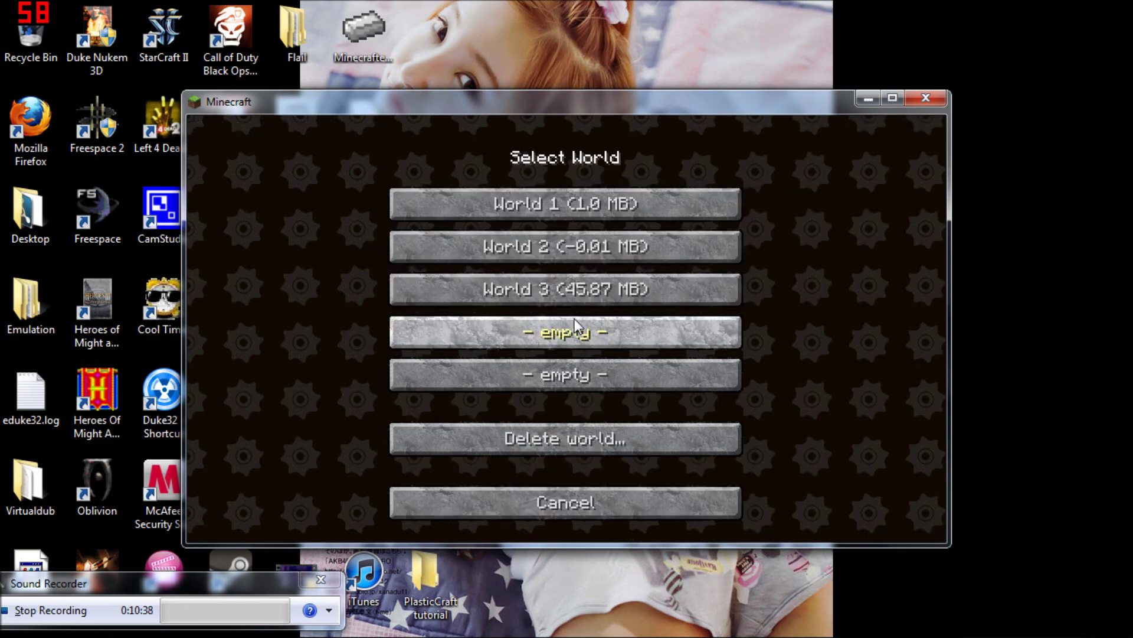
click(592, 291)
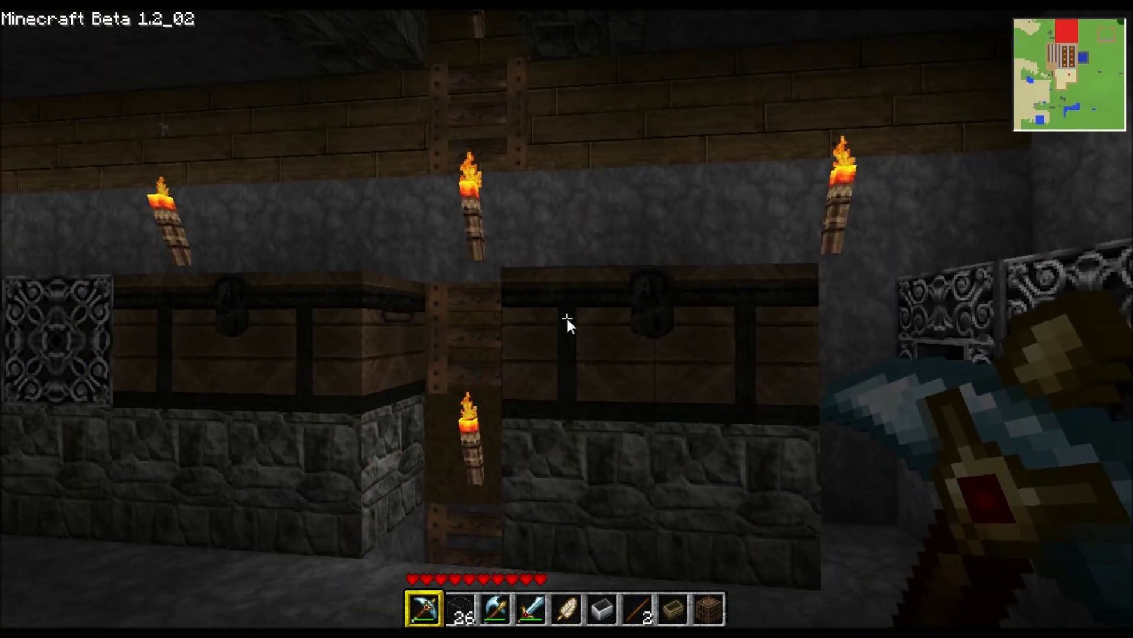
Move the cobblestone stack from the large chest into the inventory.
right_click(567, 318)
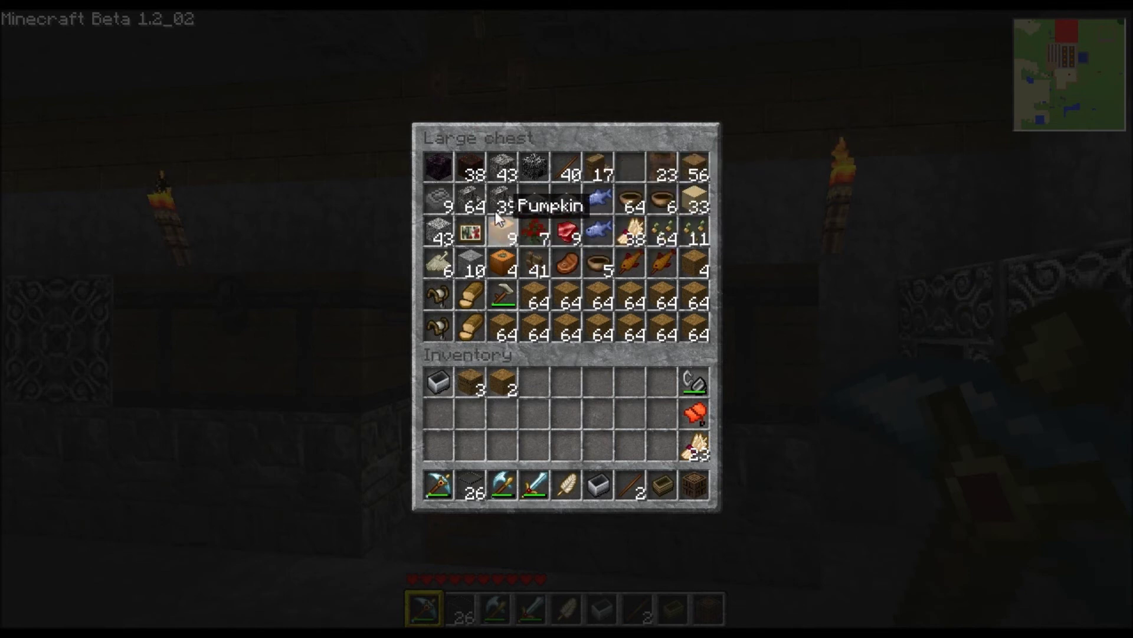
click(506, 166)
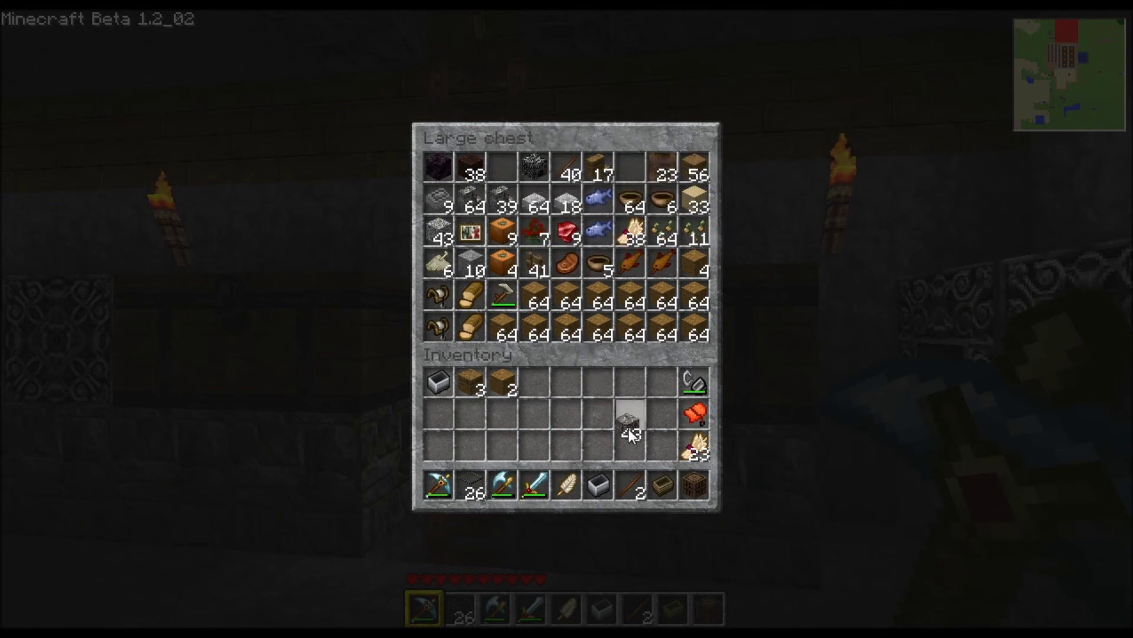
click(627, 414)
key(e)
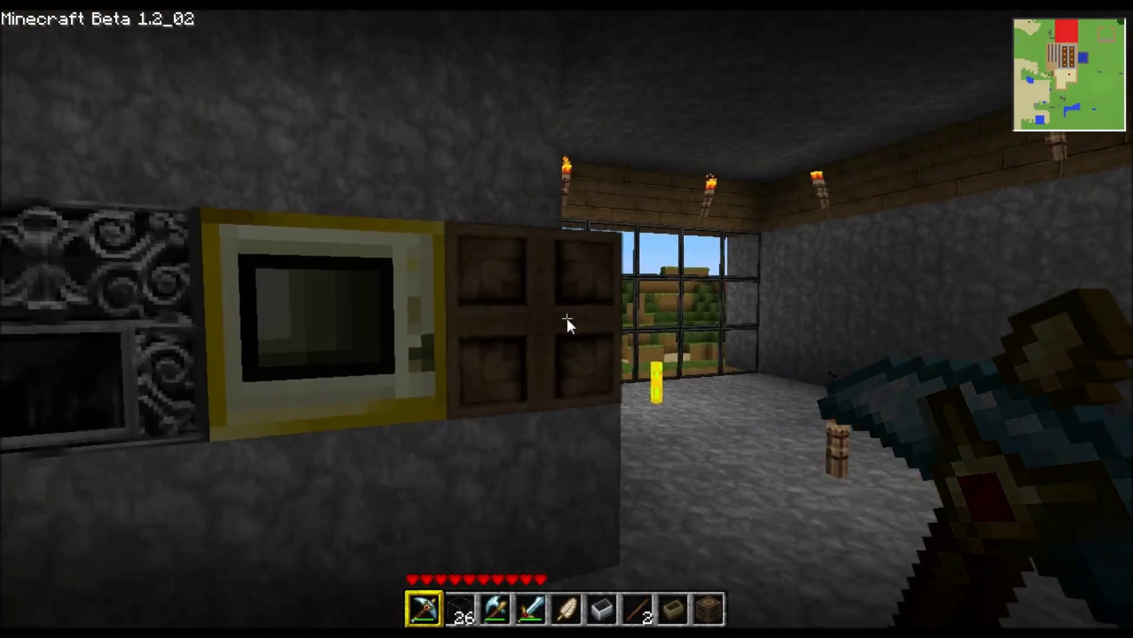
Craft a mould from three cobblestones at the crafting table and store it.
right_click(567, 319)
click(601, 368)
right_click(531, 250)
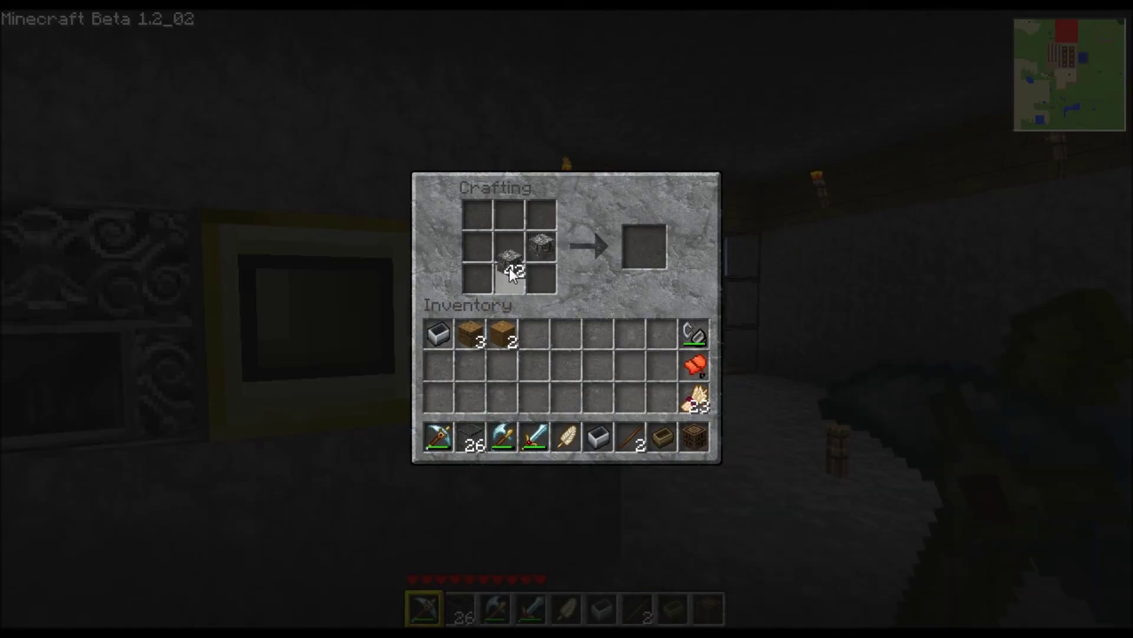
right_click(511, 277)
right_click(478, 246)
click(567, 334)
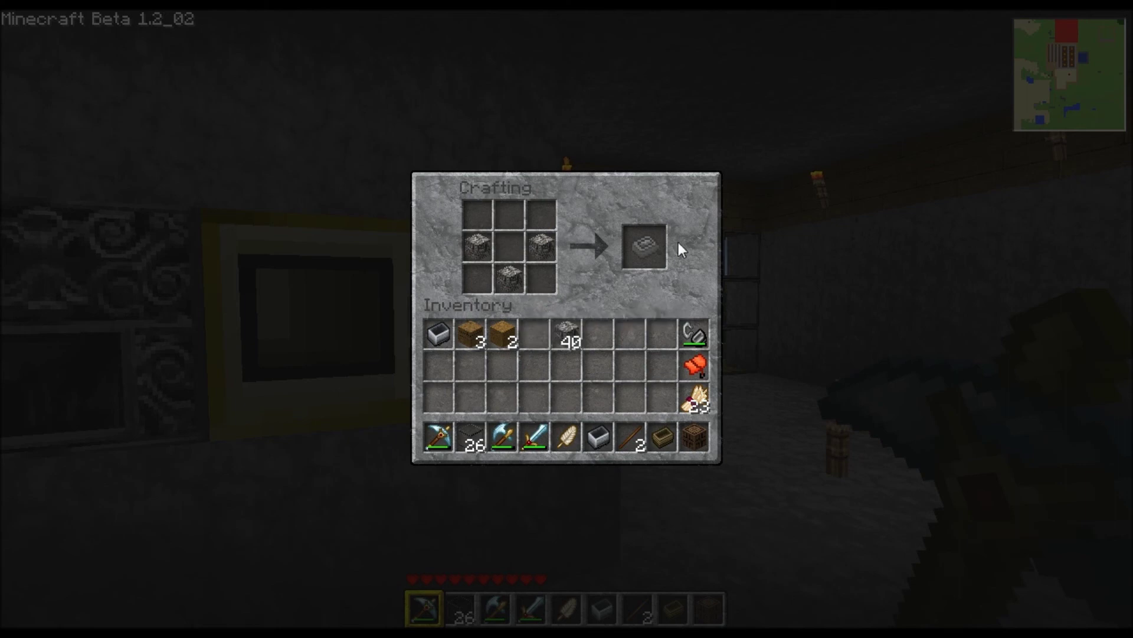
click(643, 249)
click(593, 337)
key(Escape)
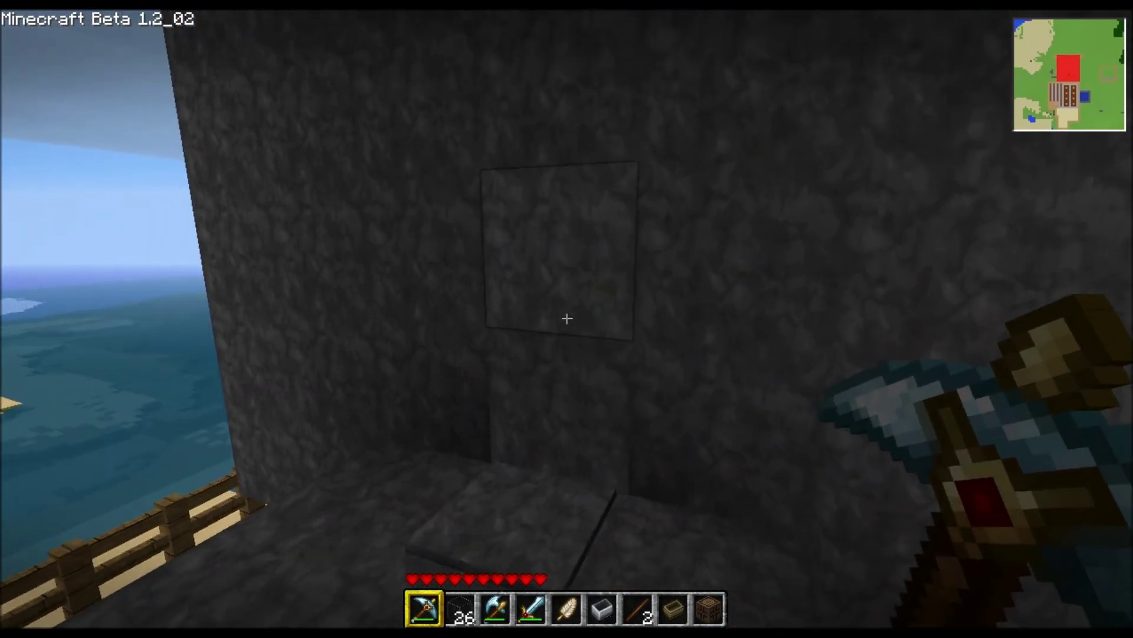
Open the hidden stone door to the ladder, then step back onto the balcony.
click(567, 318)
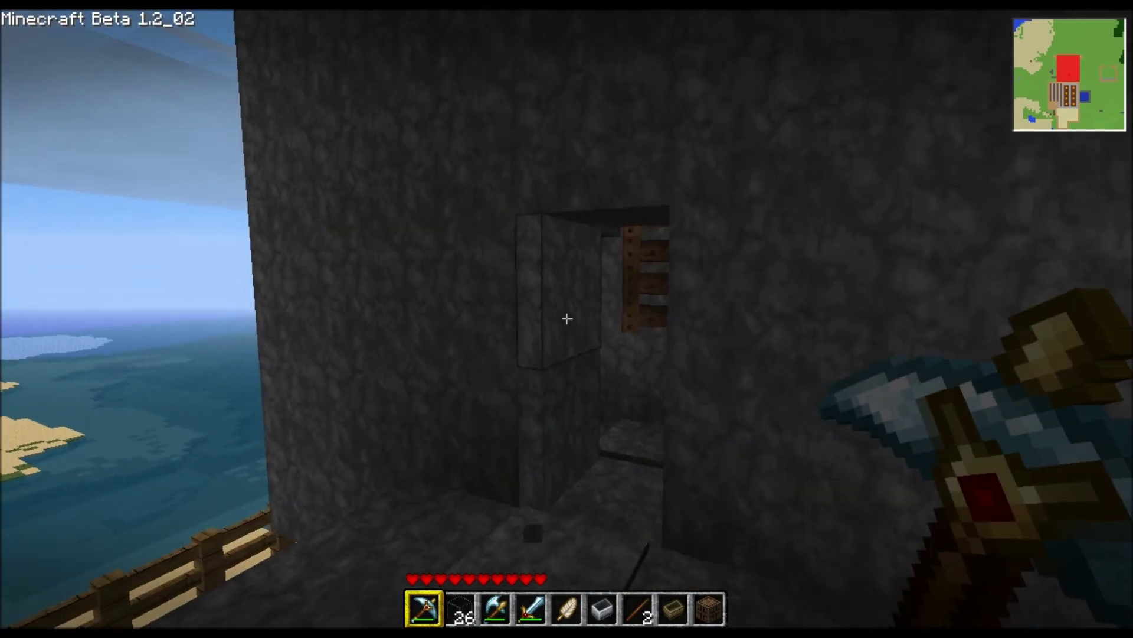
key(w)
key(s)
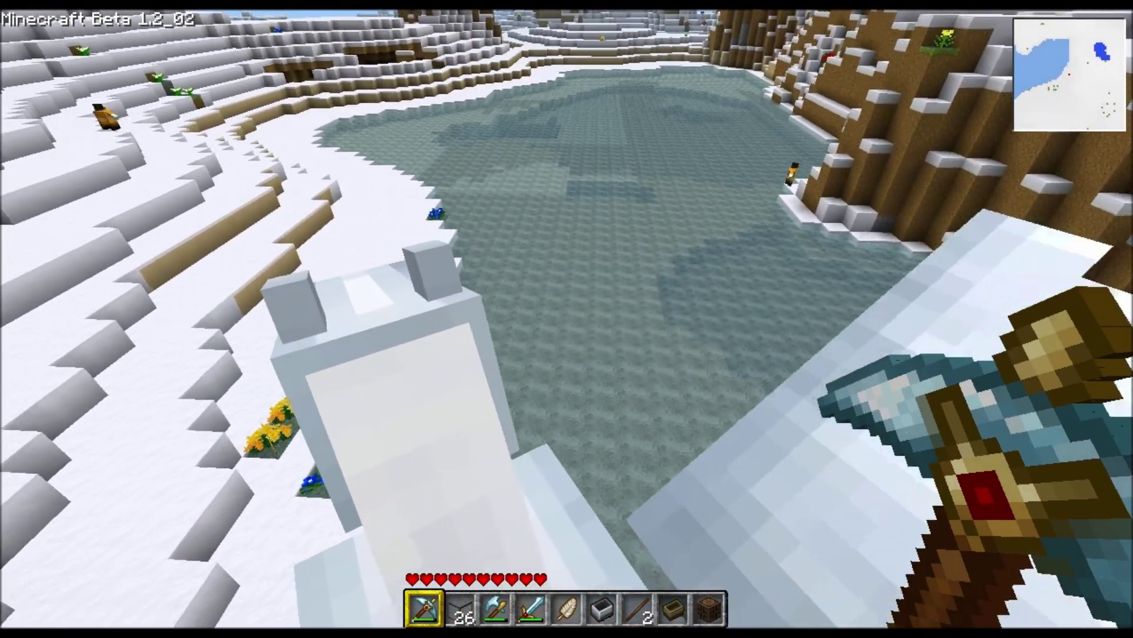
Ride the mount up to the yellow and blue flowers by the lake.
key(w)
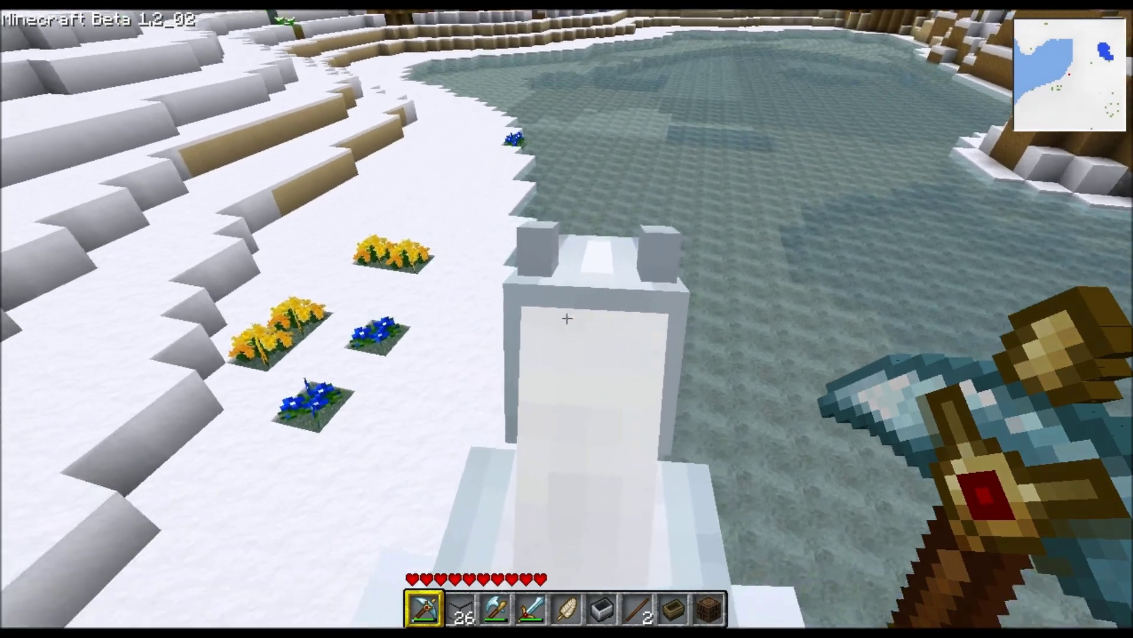
key(w)
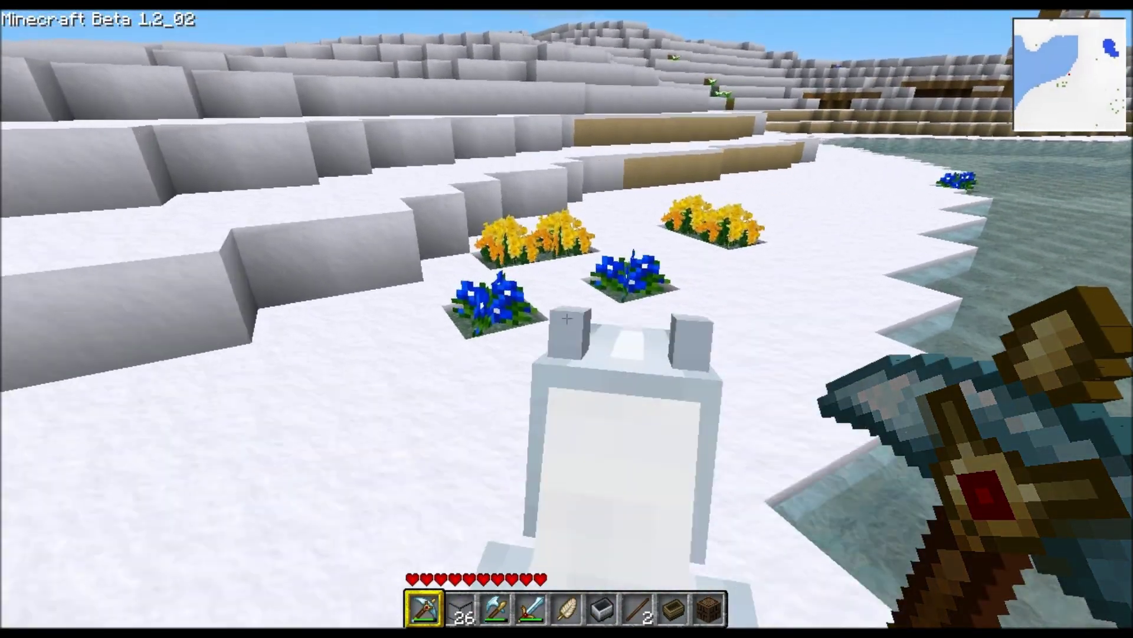
key(w)
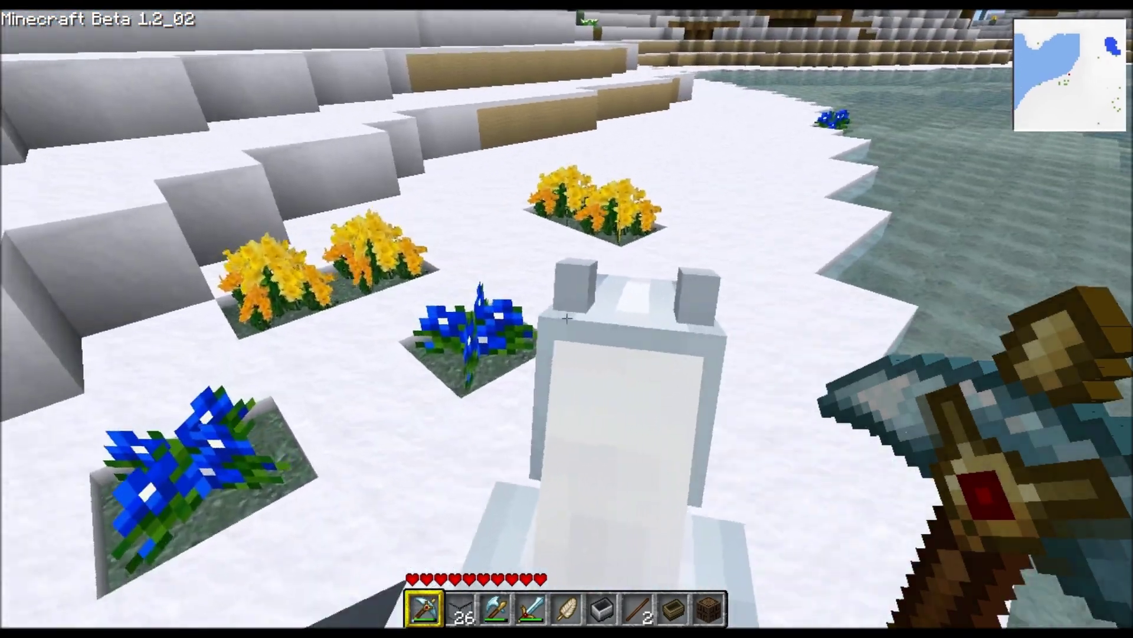
key(w)
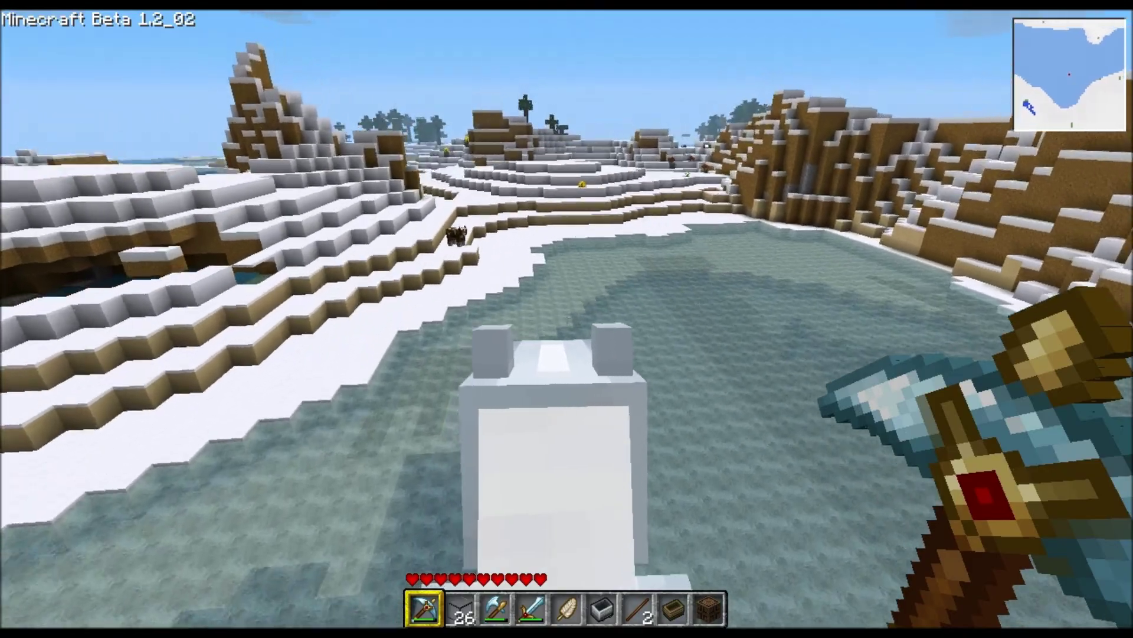
Switch to third-person view while riding, then return to first-person.
key(F5)
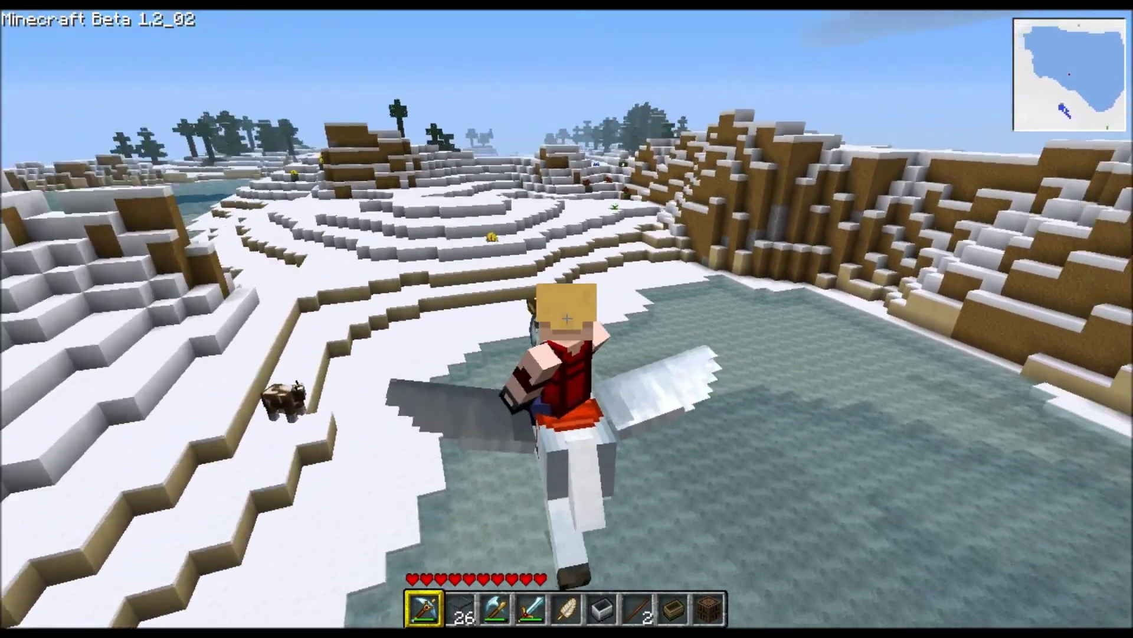
key(w)
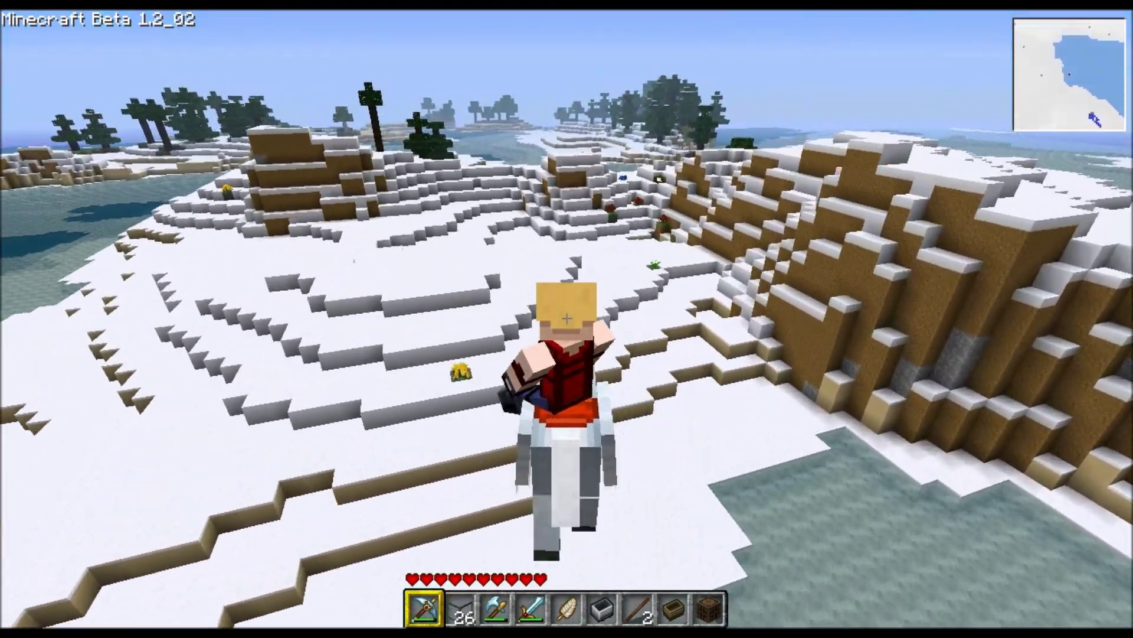
key(F5)
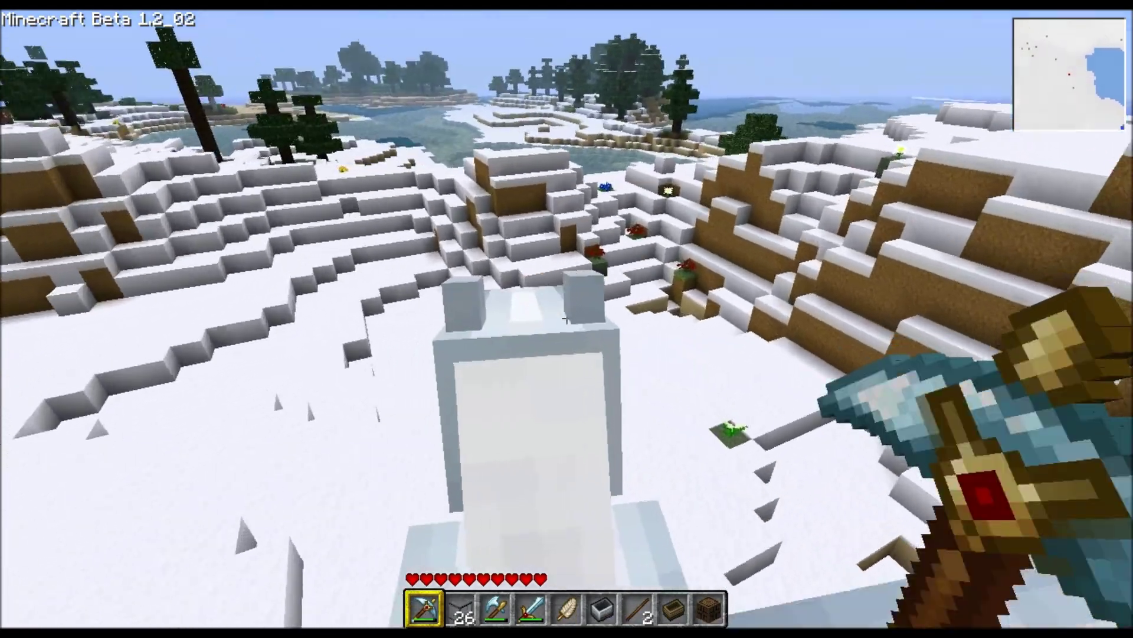
Ride past the blue flowers, daisy and yellow flowers toward the frozen lake.
key(w)
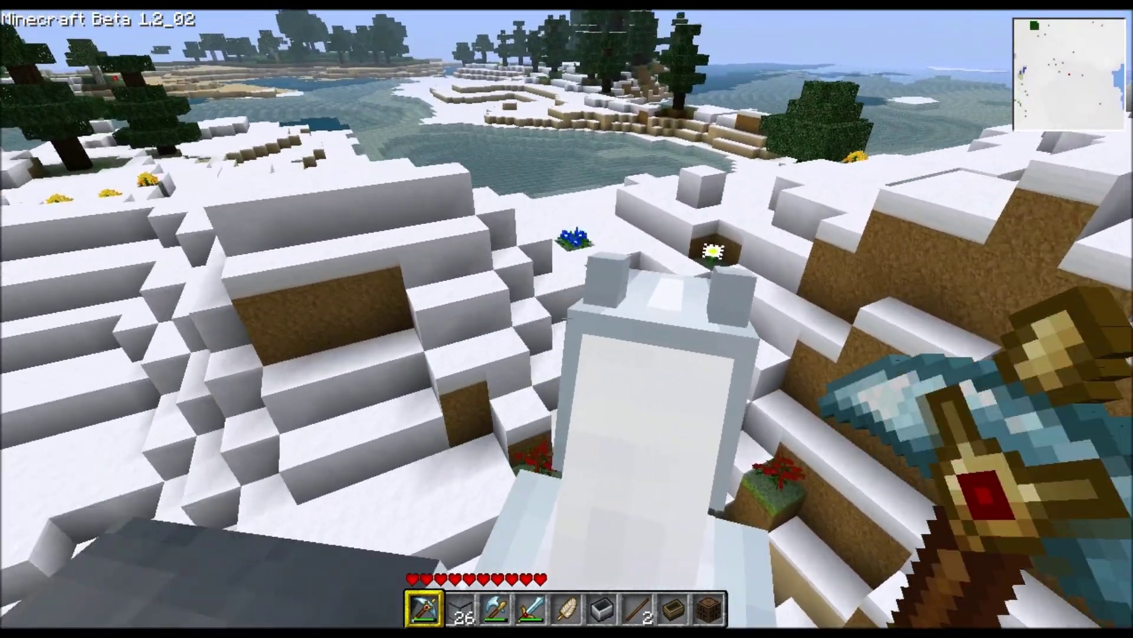
key(w)
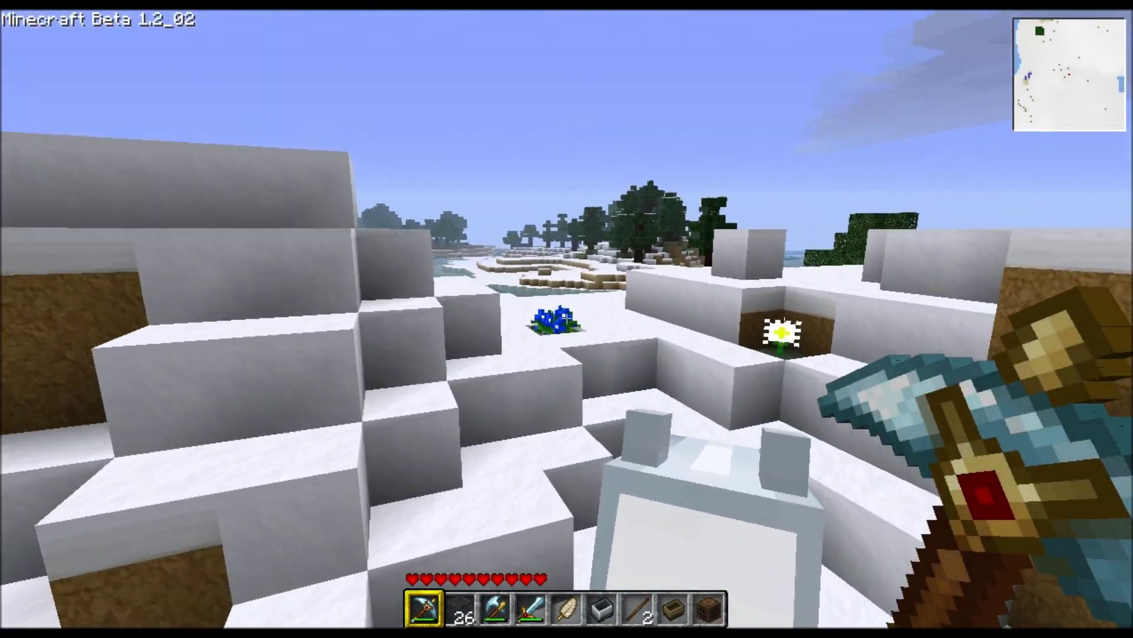
key(w)
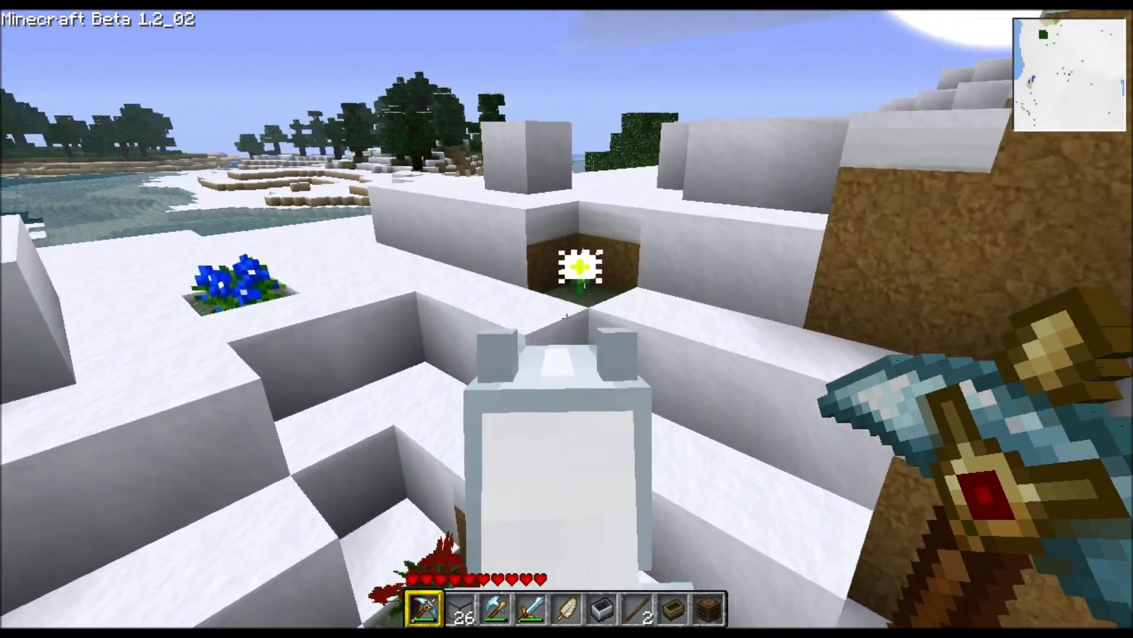
key(w)
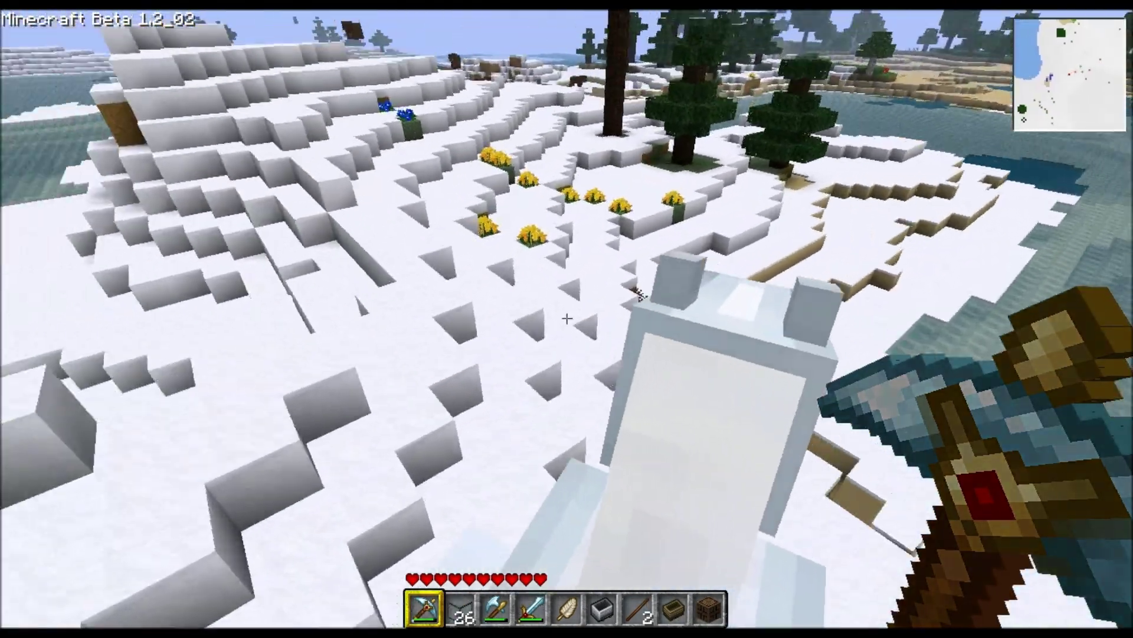
key(w)
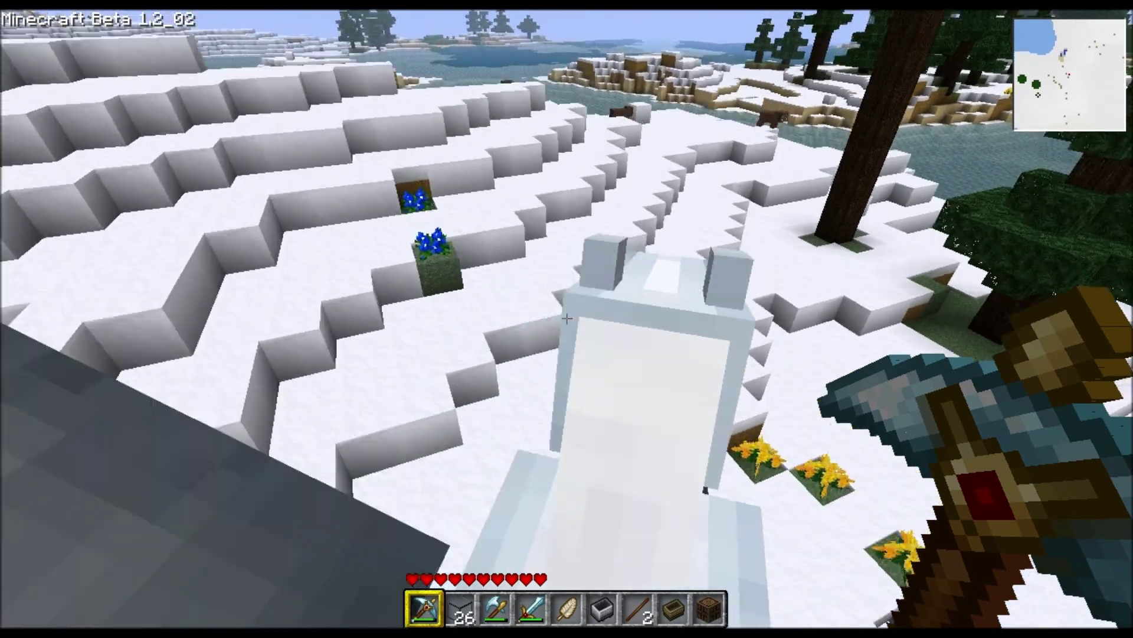
key(w)
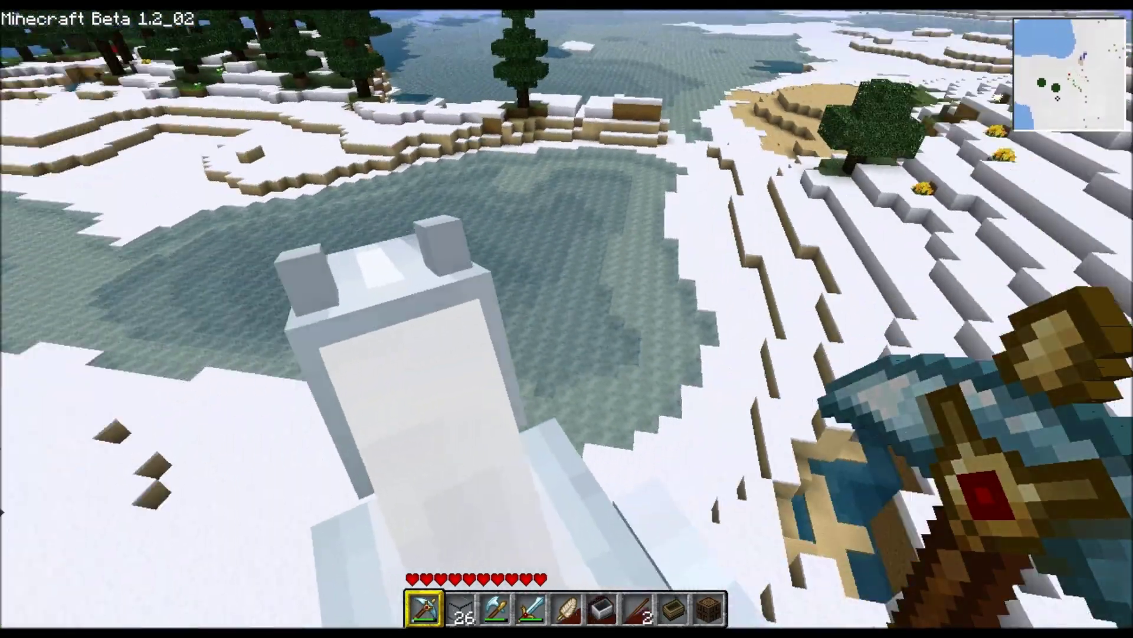
Ride across the sandy shore and up over the snowy hills.
key(w)
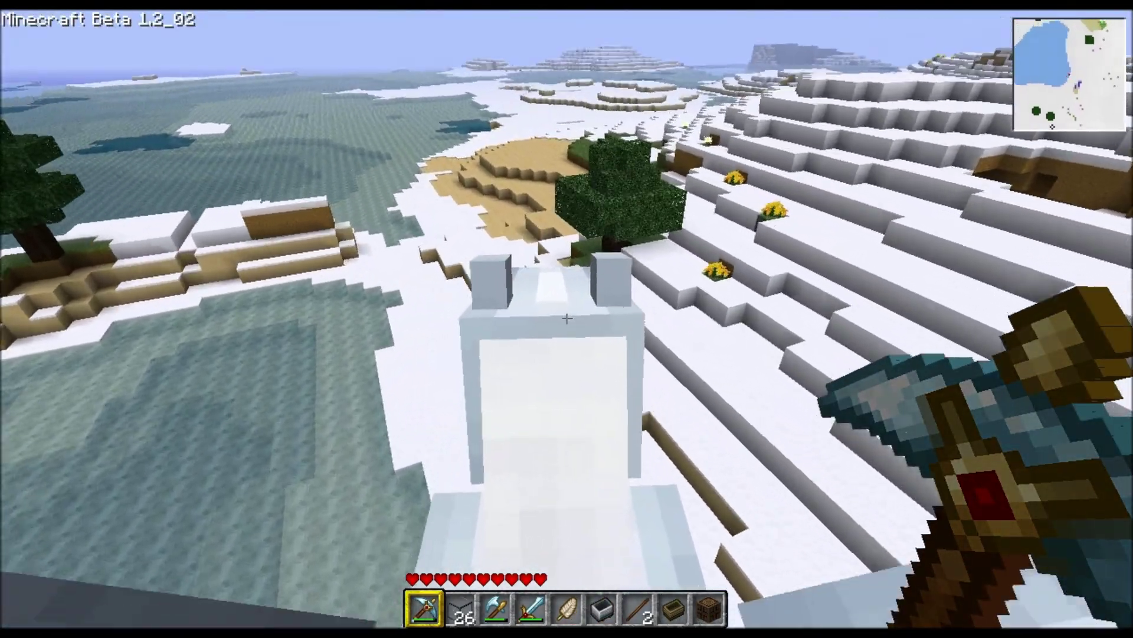
key(w)
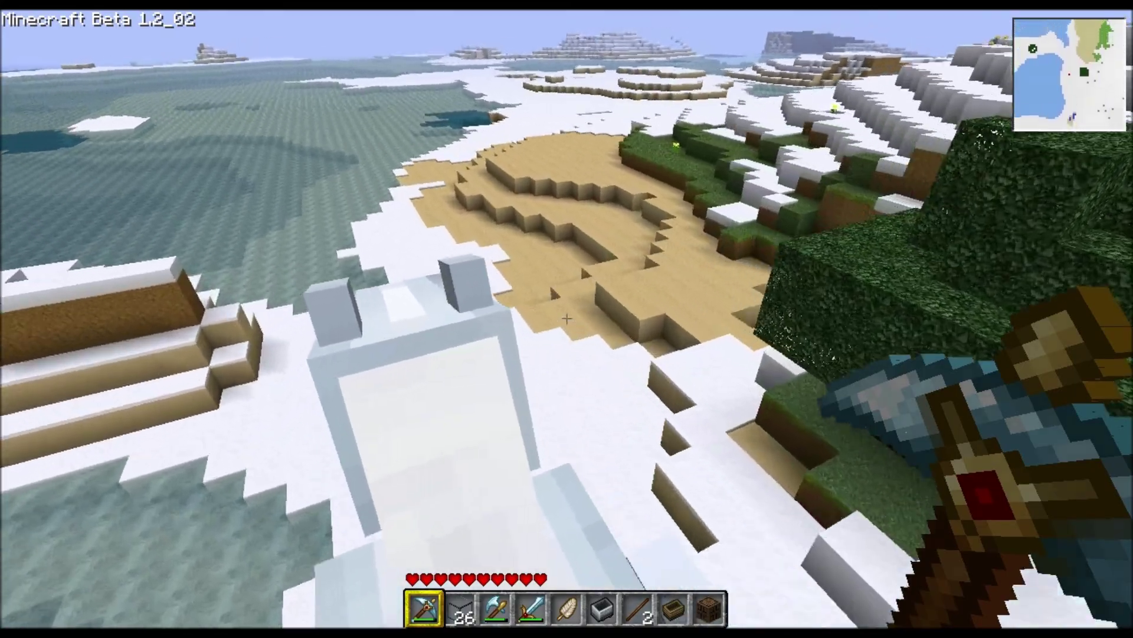
key(w)
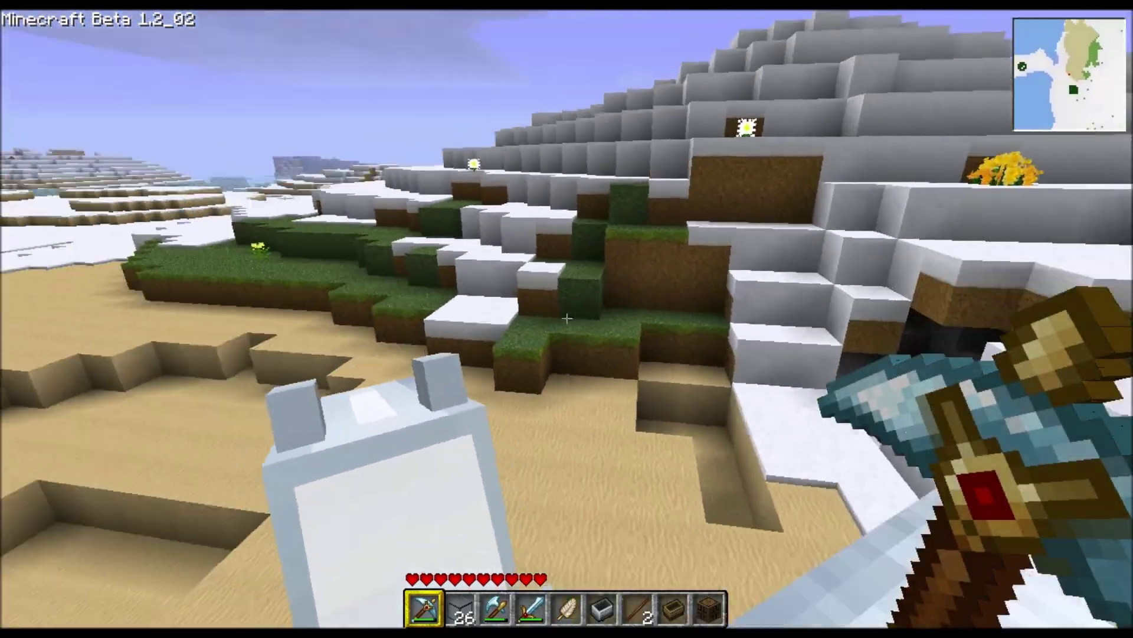
key(w)
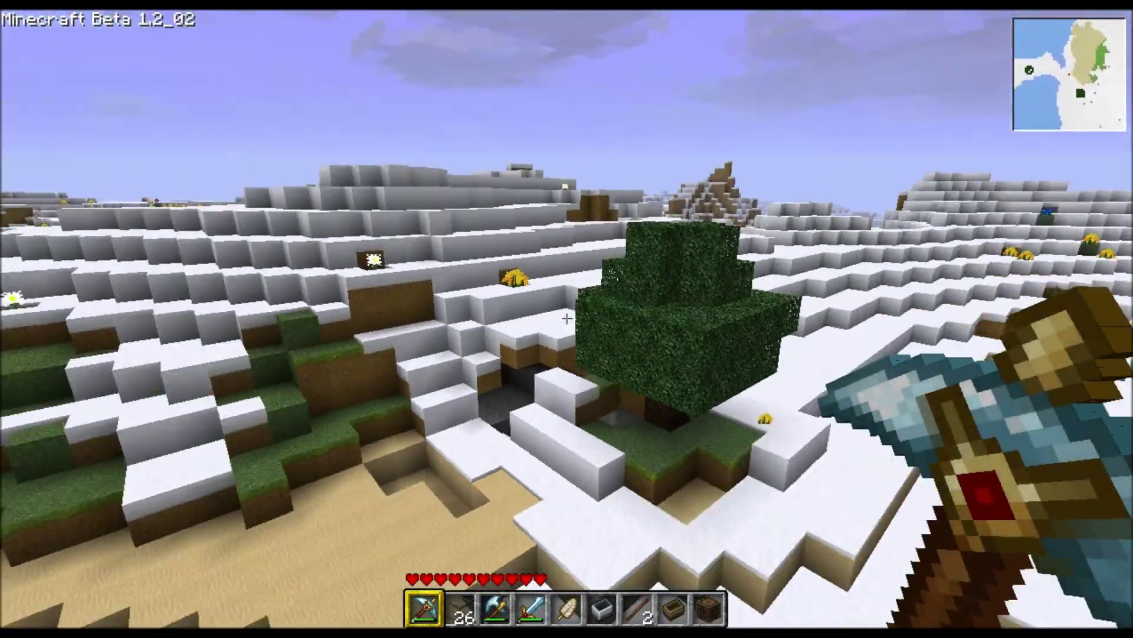
key(w)
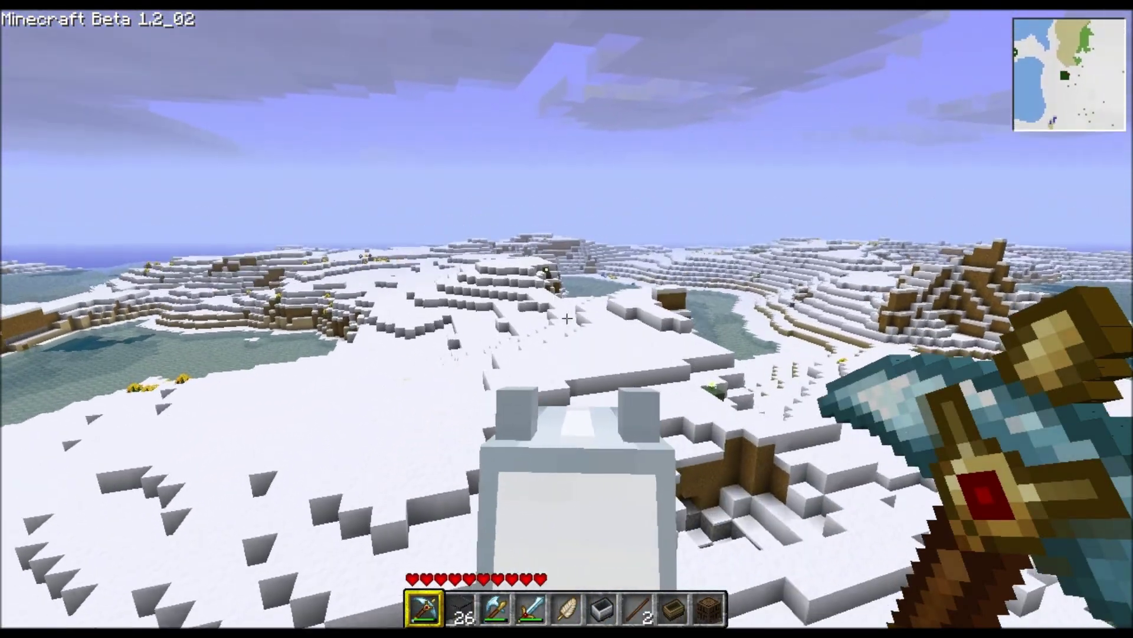
key(w)
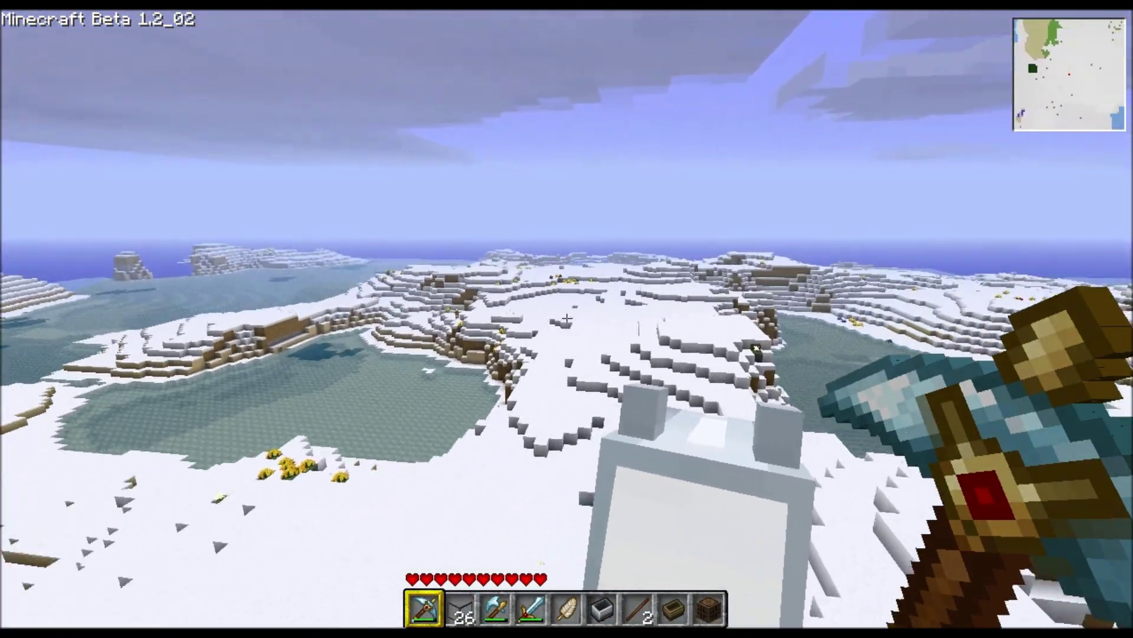
key(w)
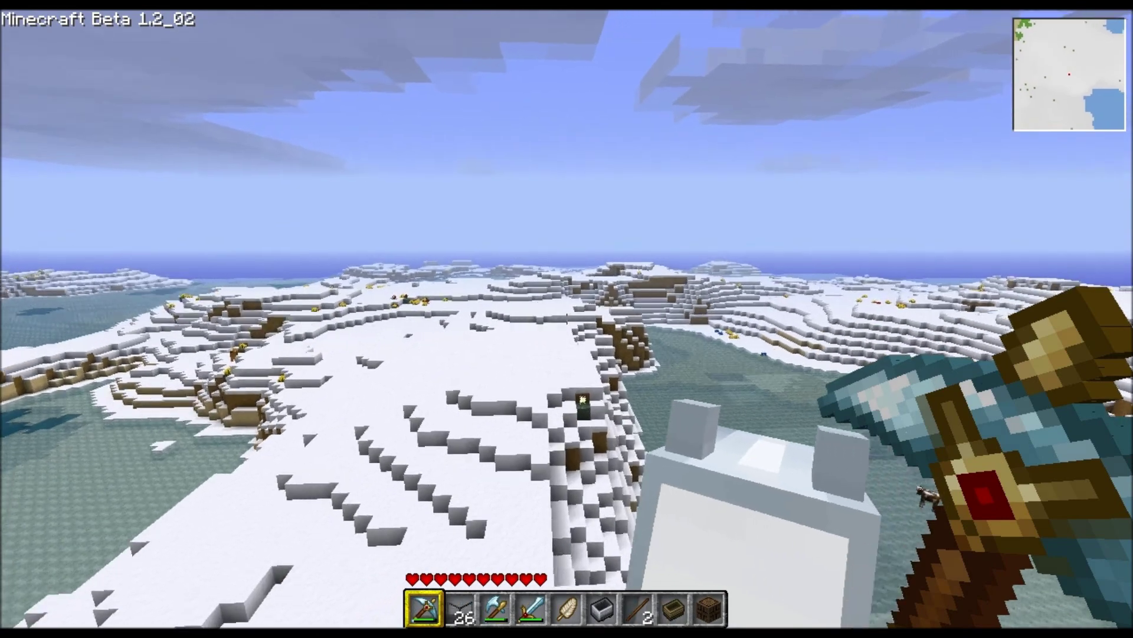
key(w)
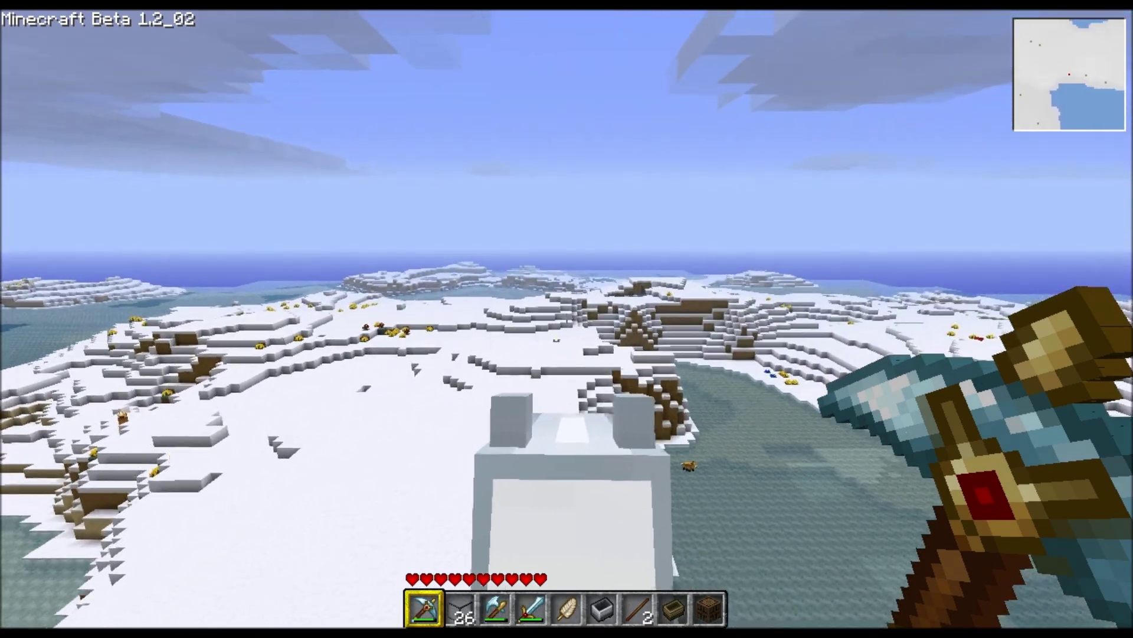
key(w)
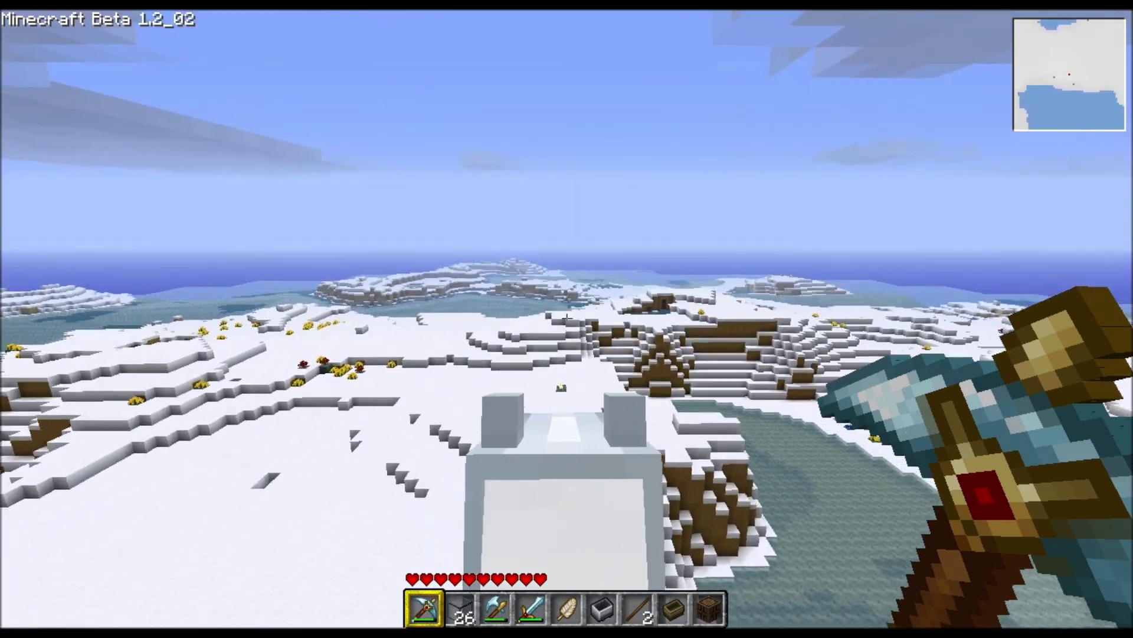
key(w)
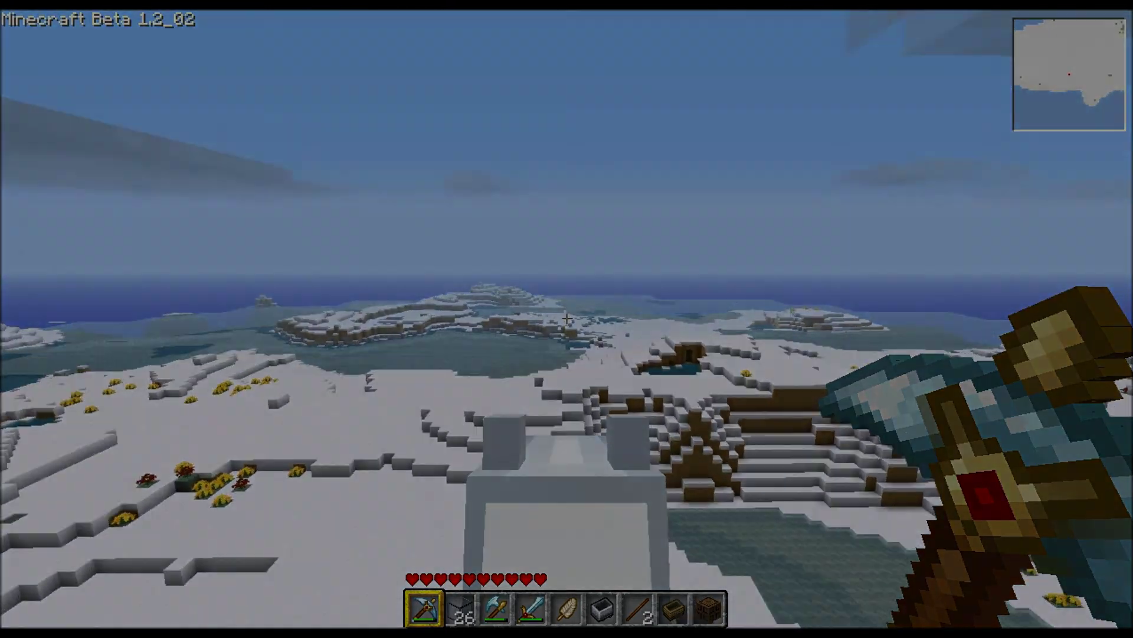